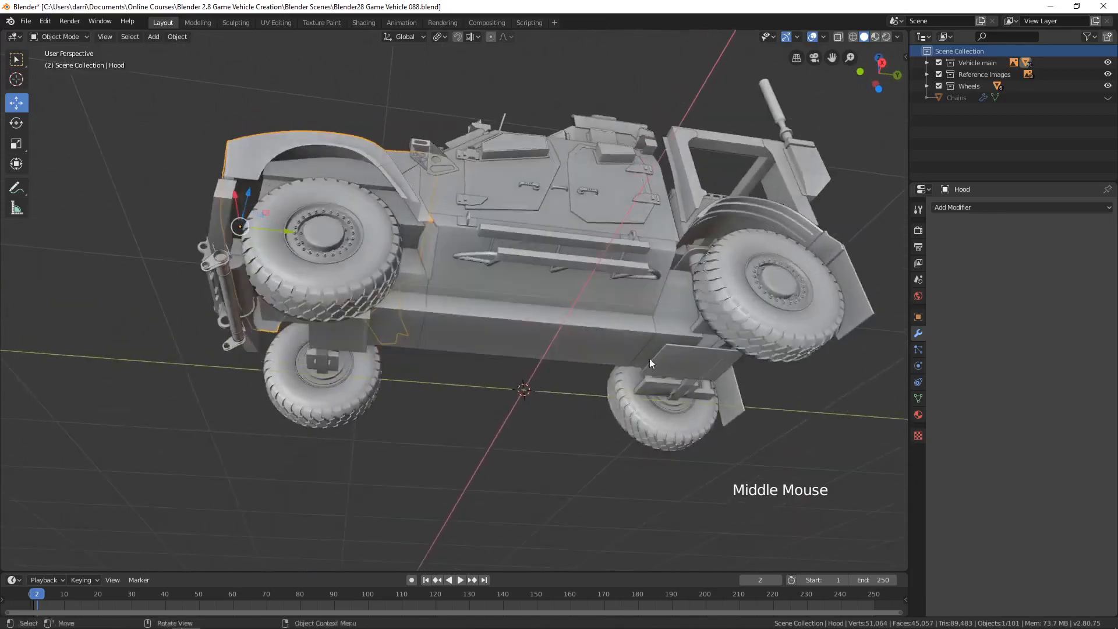
Examine the vehicle's underside, front wheel arch and hood from below and from the front.
scroll(515, 363, up, 2)
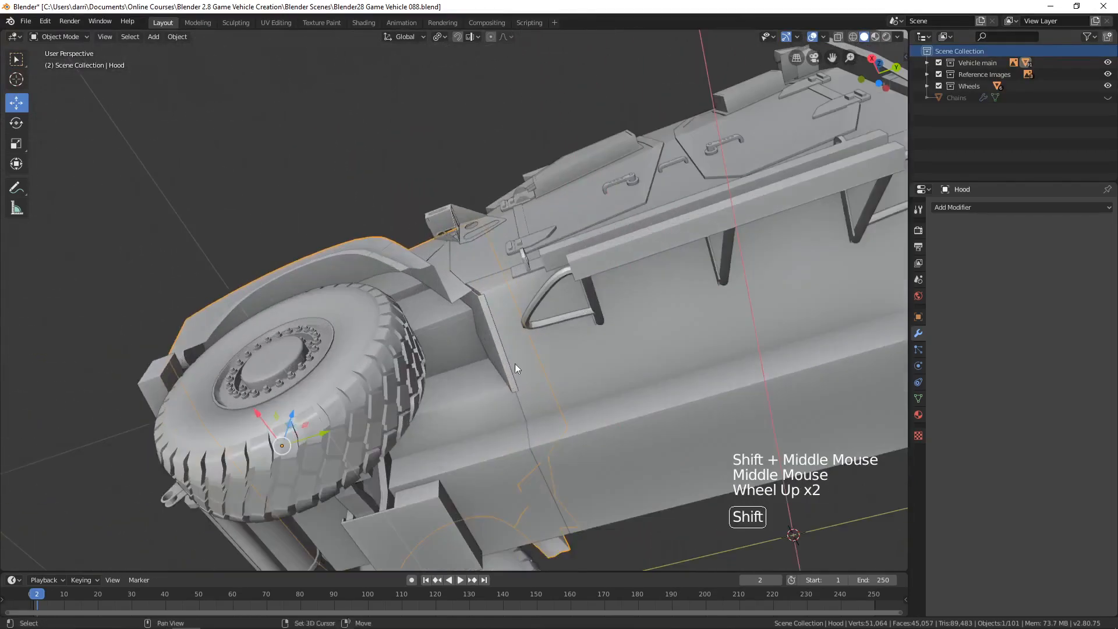
shift+middle_drag(515, 363, 541, 381)
middle_drag(542, 382, 345, 310)
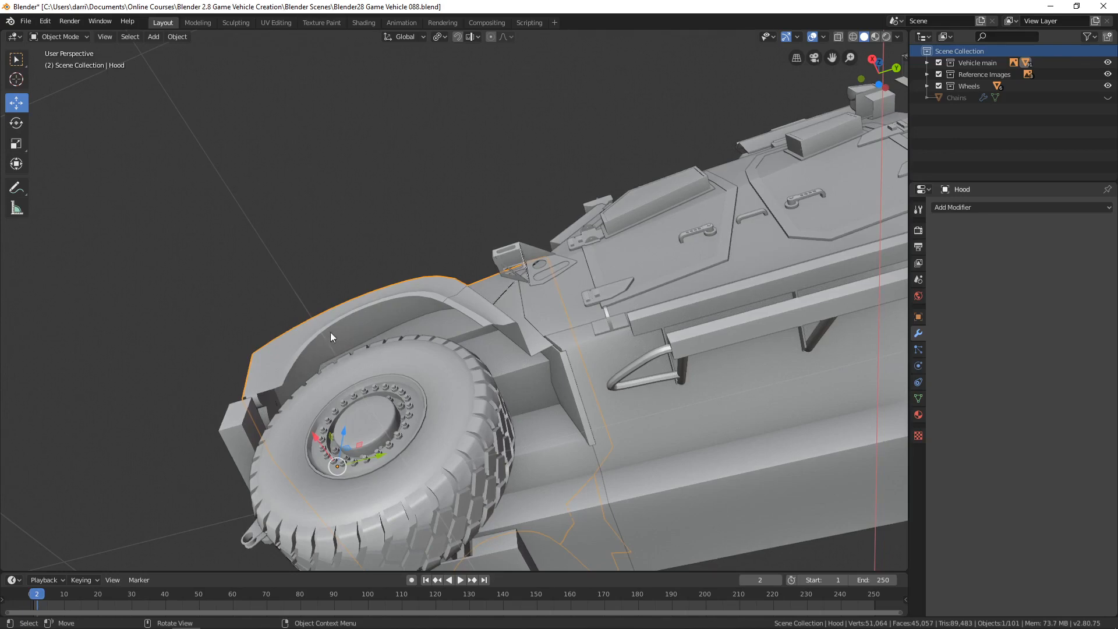
middle_drag(414, 322, 541, 404)
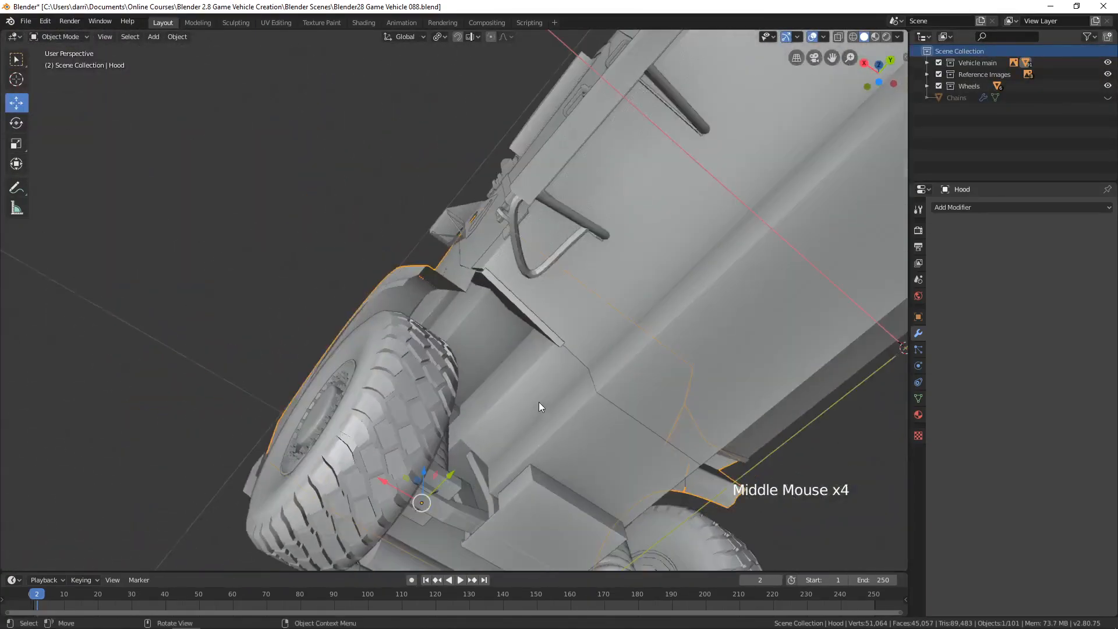
scroll(541, 396, down, 4)
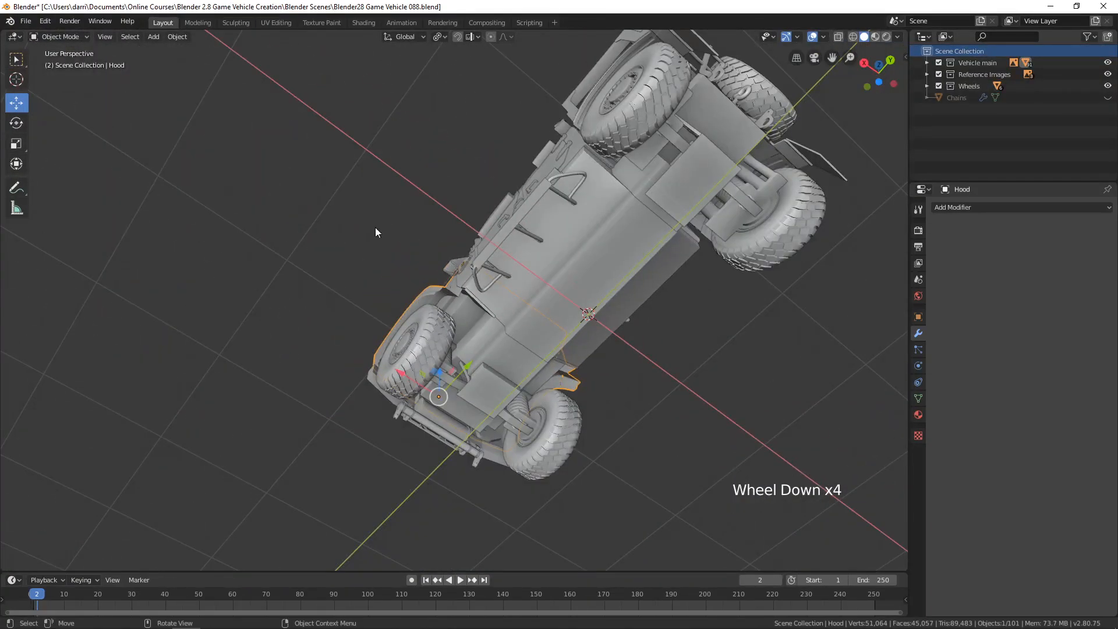
middle_drag(465, 298, 582, 360)
scroll(539, 389, up, 3)
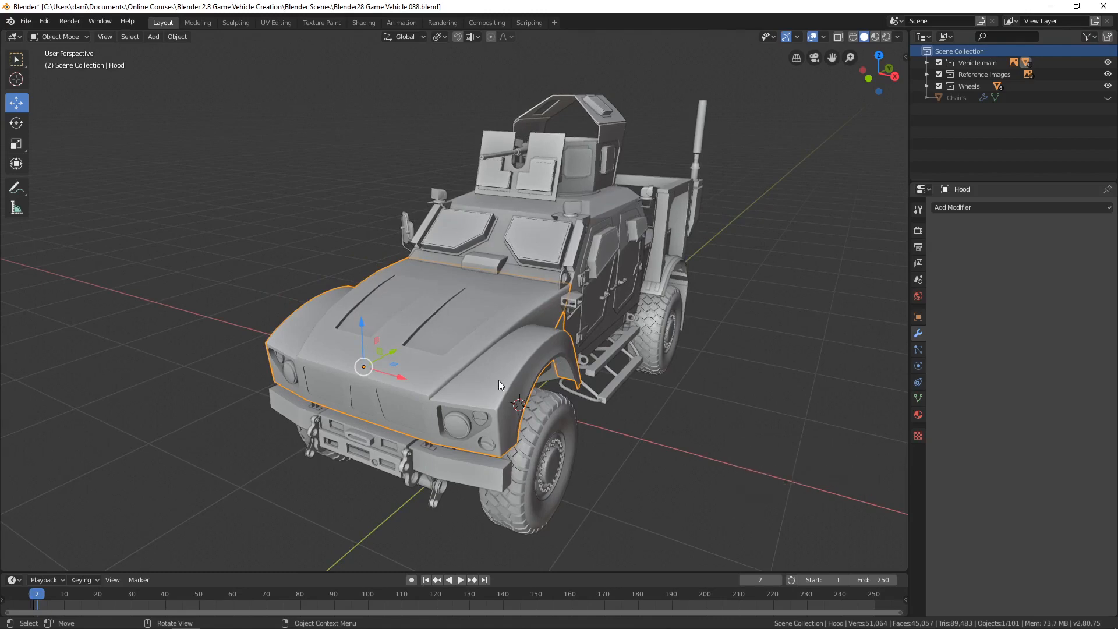
middle_drag(482, 385, 484, 350)
scroll(479, 376, up, 2)
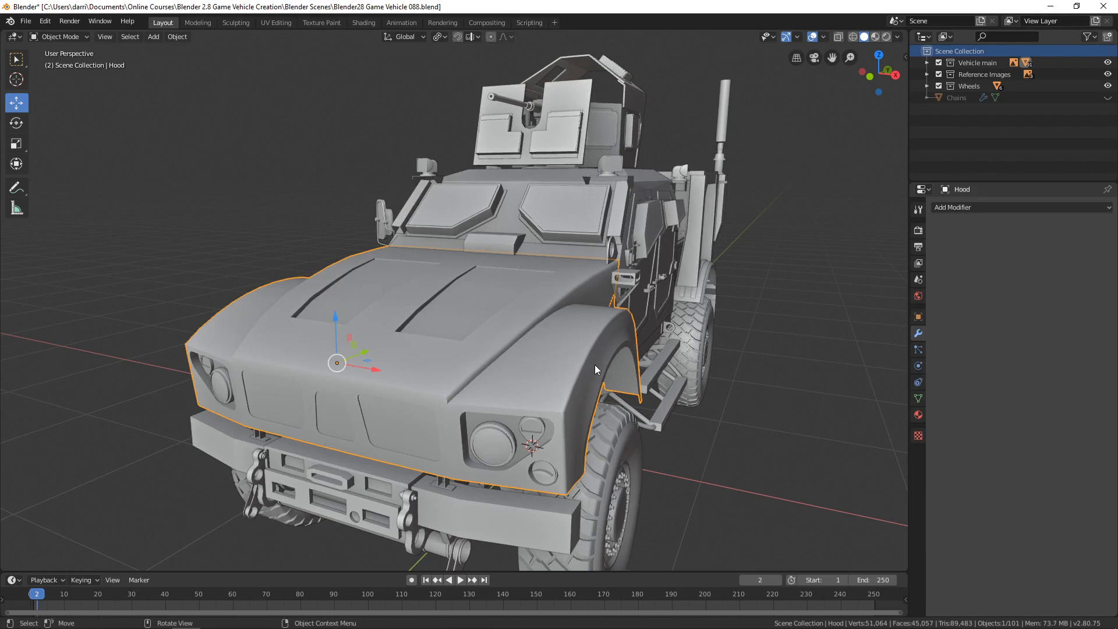
Isolate the hood in local view and examine its underside, front recesses and top surface.
key(KP_Divide)
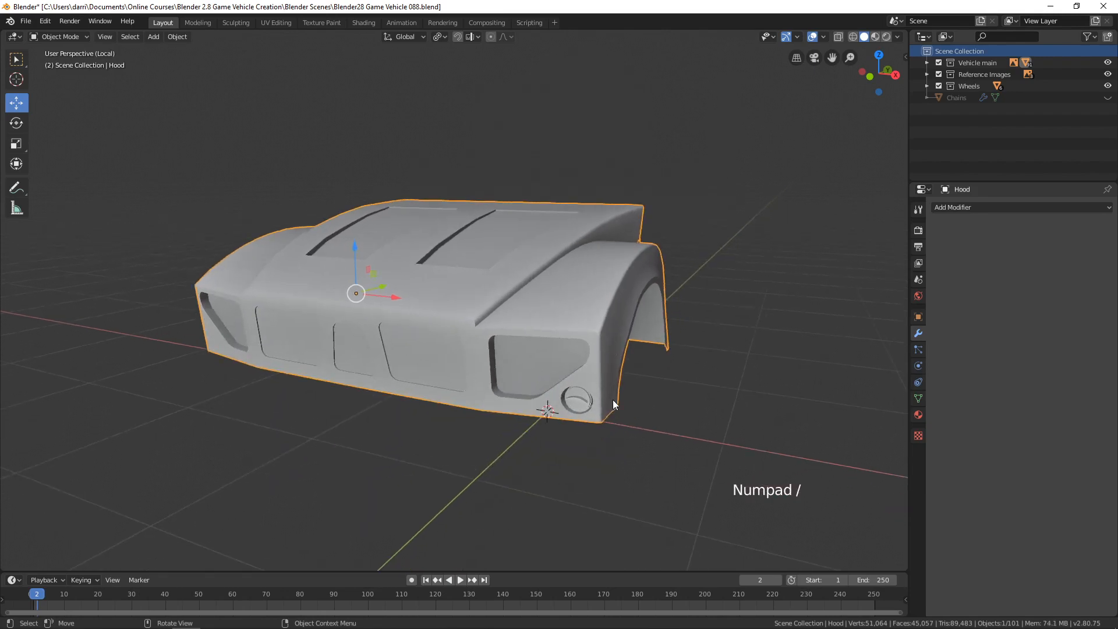
middle_drag(645, 412, 517, 285)
shift+middle_drag(517, 285, 550, 315)
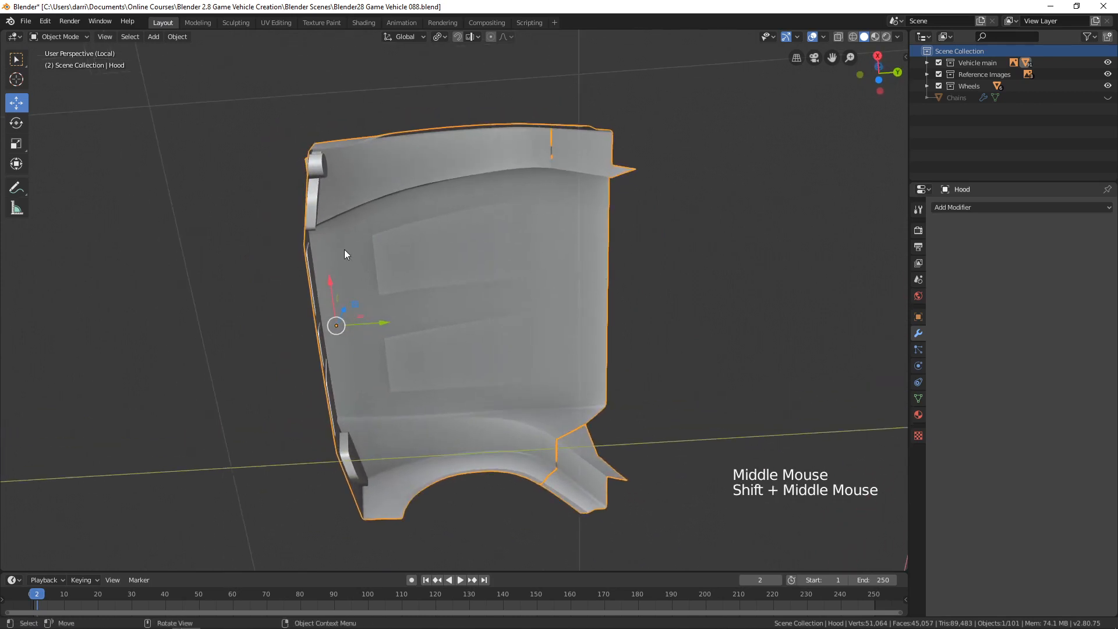
middle_drag(416, 229, 416, 274)
scroll(419, 275, up, 4)
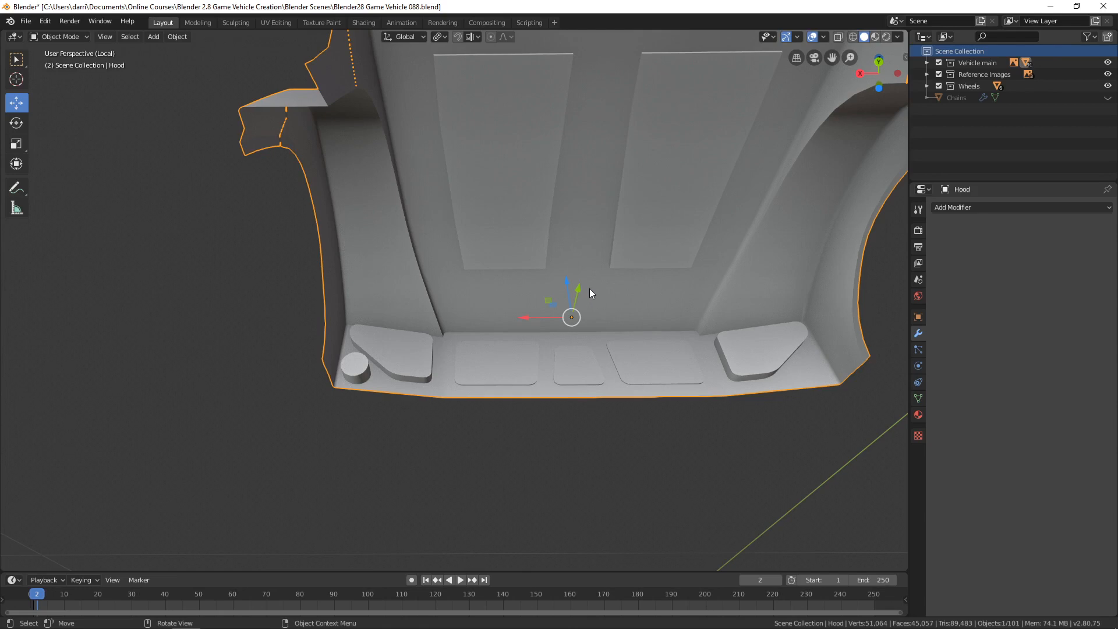
middle_drag(589, 288, 643, 376)
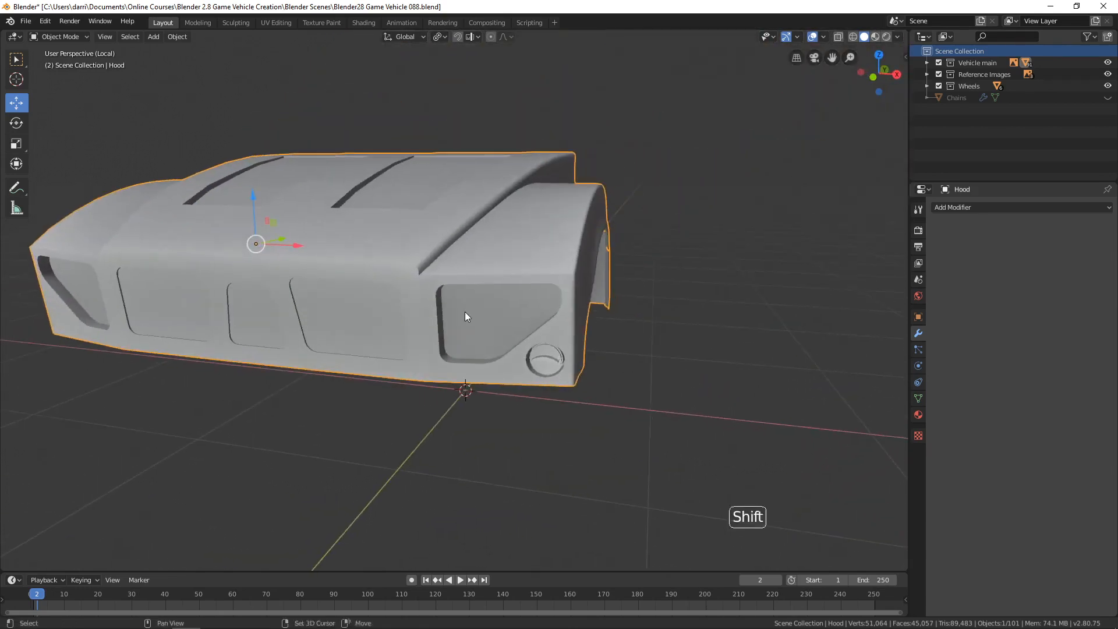
shift+middle_drag(488, 324, 531, 342)
mouse_move(531, 341)
middle_down()
mouse_move(550, 347)
mouse_move(528, 362)
middle_up()
shift+middle_drag(529, 362, 536, 326)
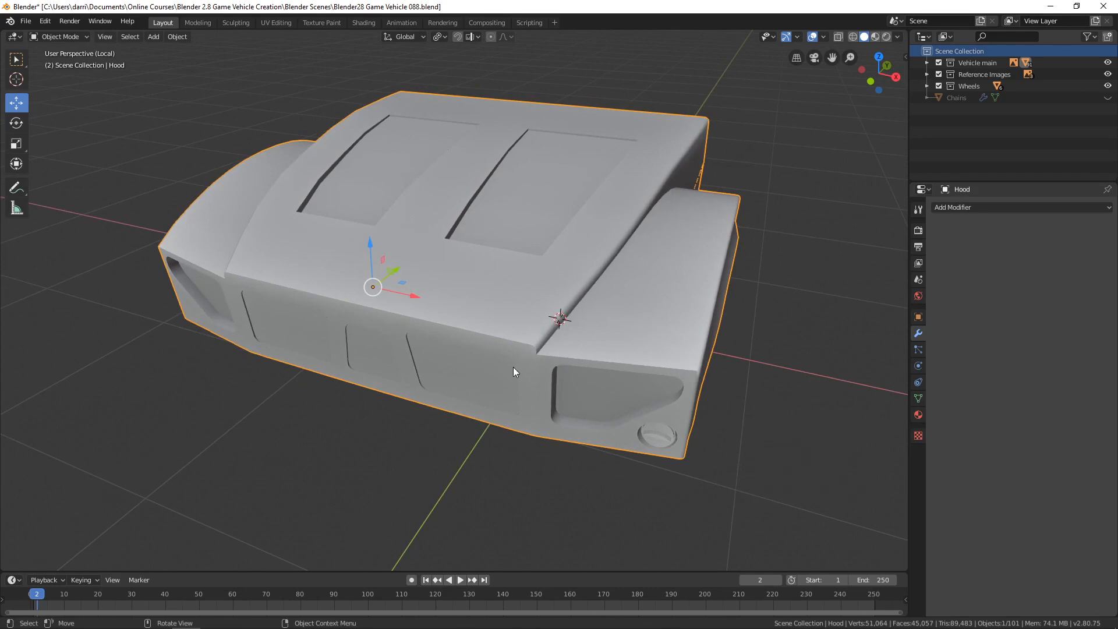
middle_drag(443, 364, 428, 334)
scroll(428, 334, up, 2)
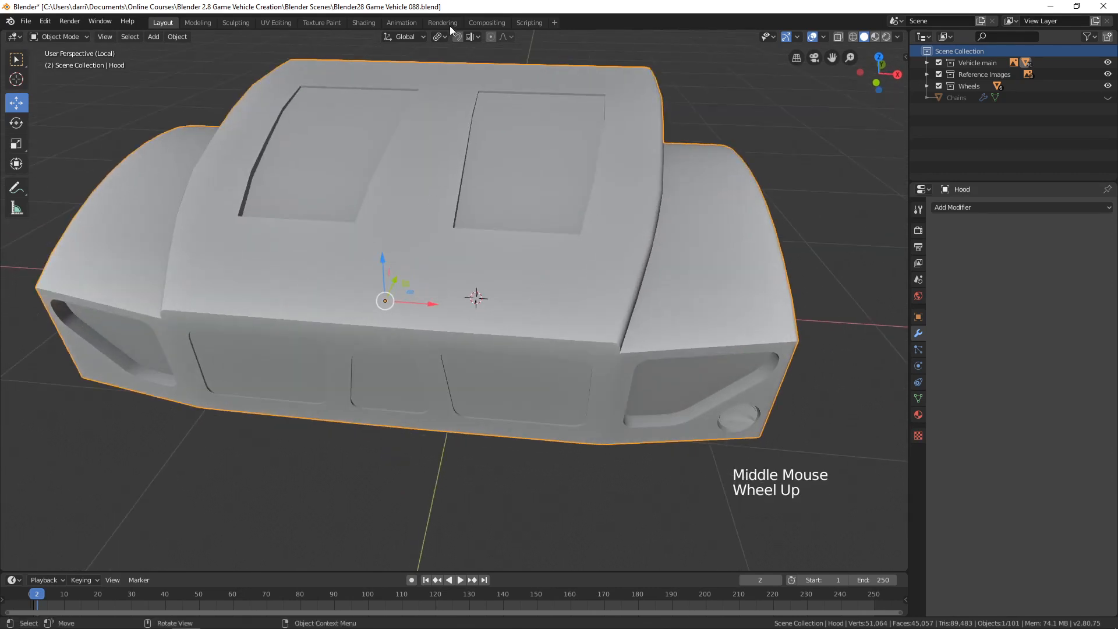
scroll(377, 335, down, 3)
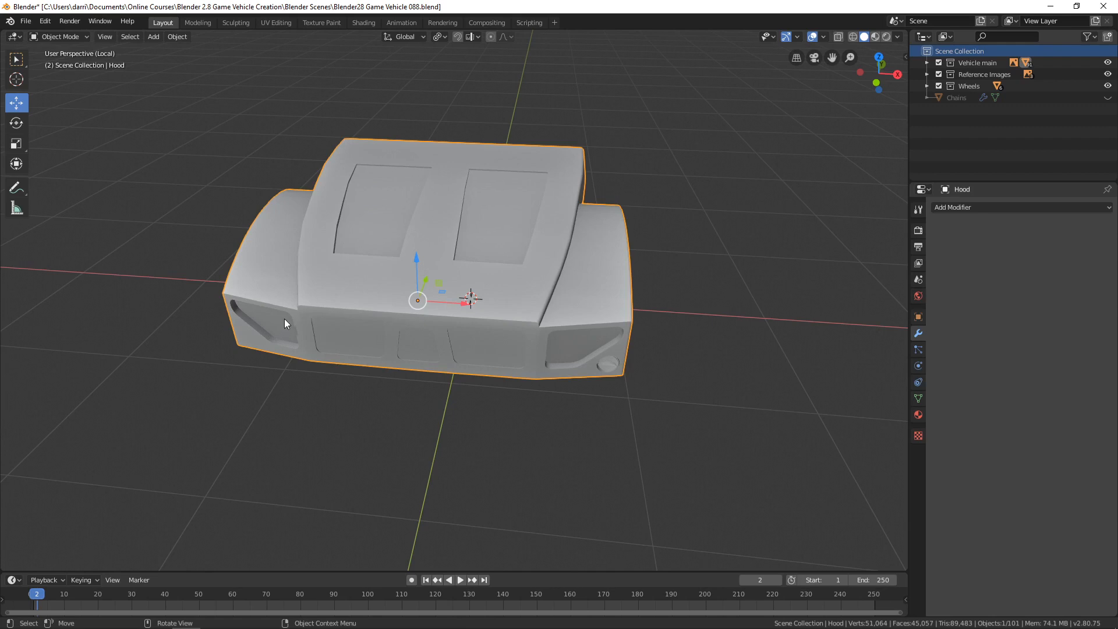
middle_drag(284, 319, 517, 326)
scroll(647, 319, up, 1)
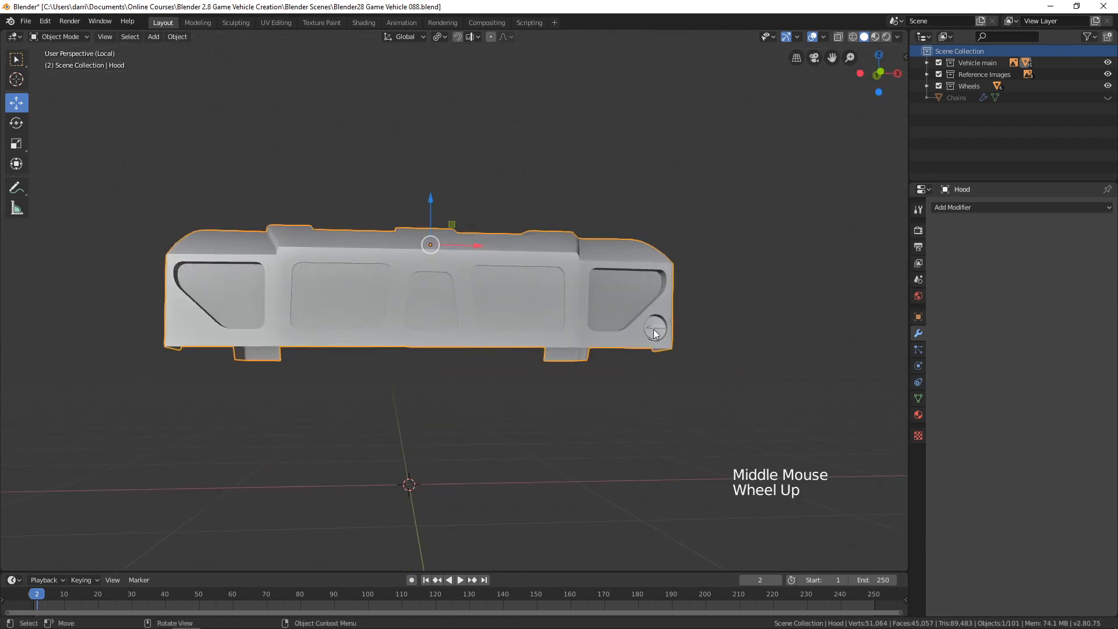
middle_drag(573, 343, 395, 430)
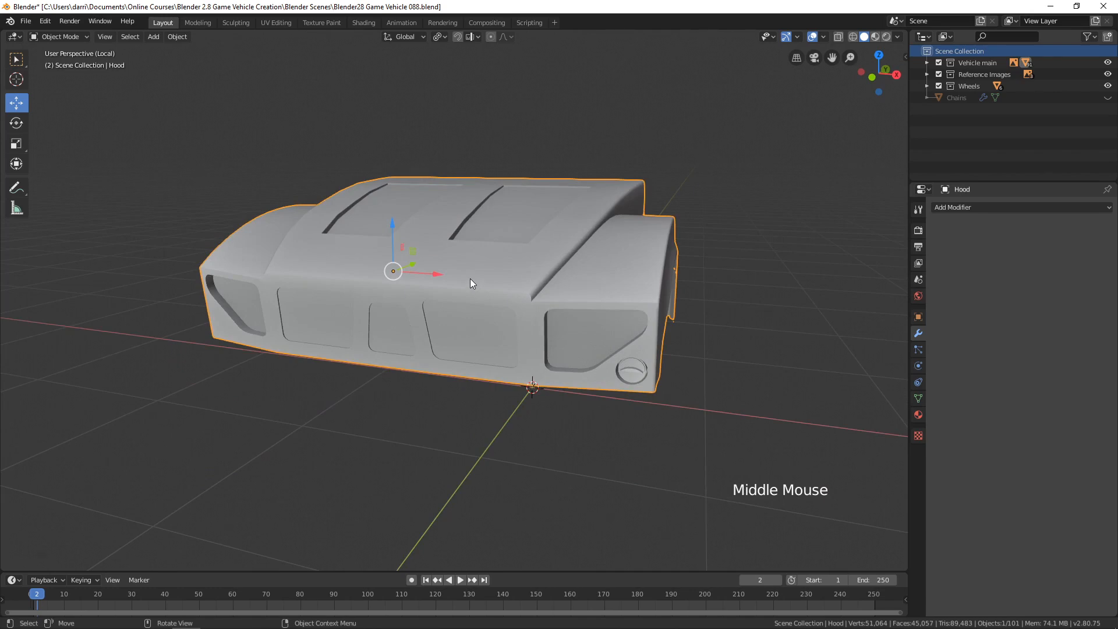
Separate the linked geometry of the round light insert in the hood's lower front corner into its own object and select it.
shift+middle_drag(665, 356, 498, 330)
scroll(585, 314, up, 3)
click(525, 330)
scroll(525, 329, up, 3)
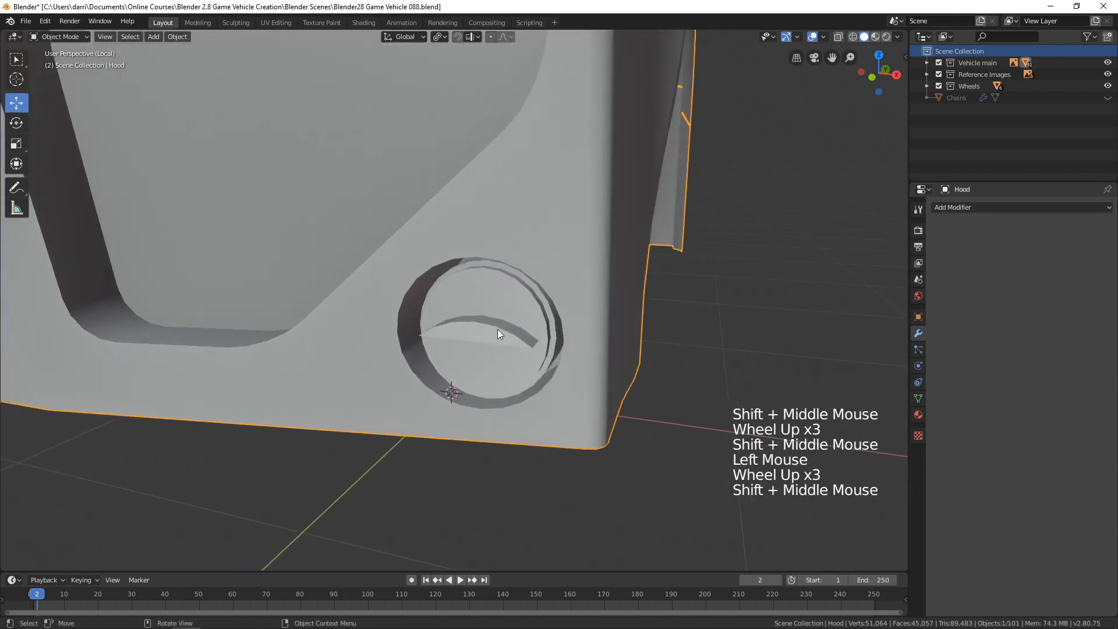
key(Tab)
key(alt+a)
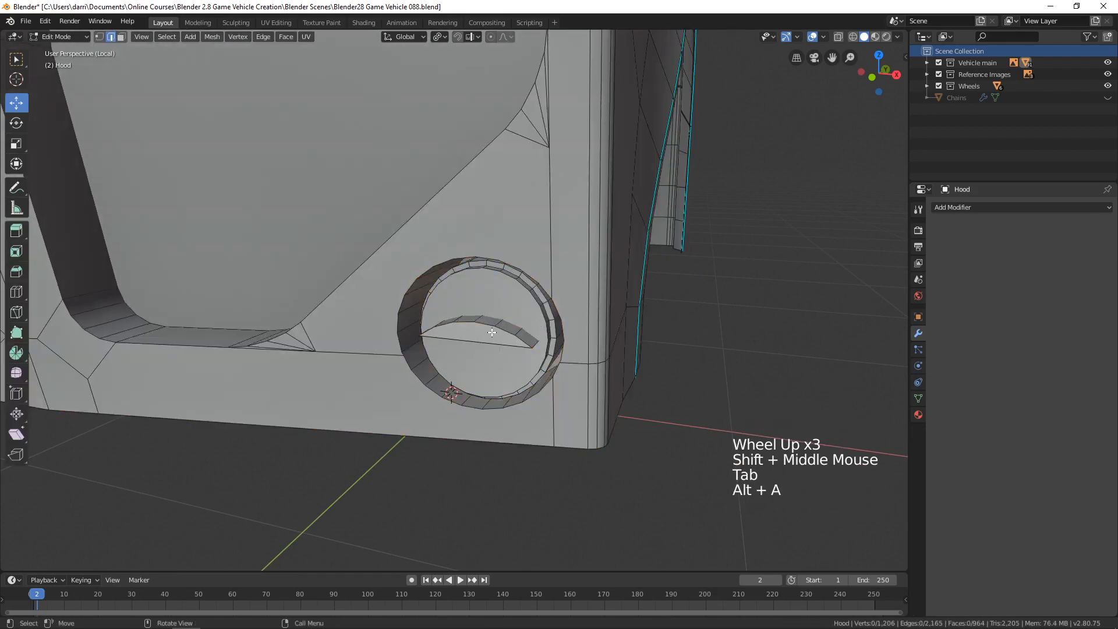
key(l)
key(l)
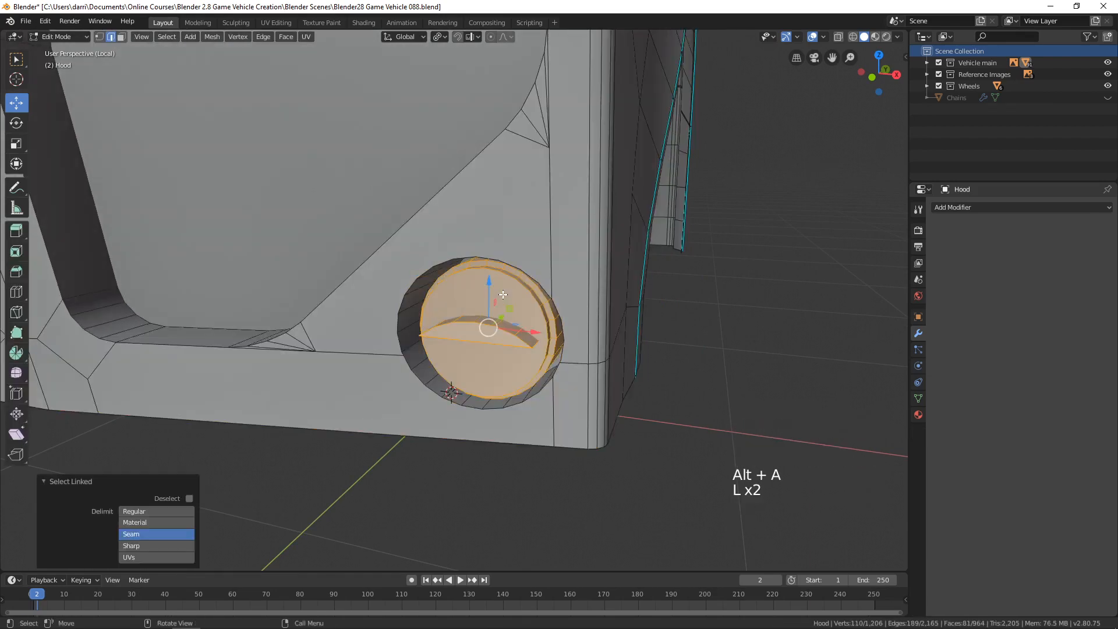
middle_drag(503, 295, 578, 345)
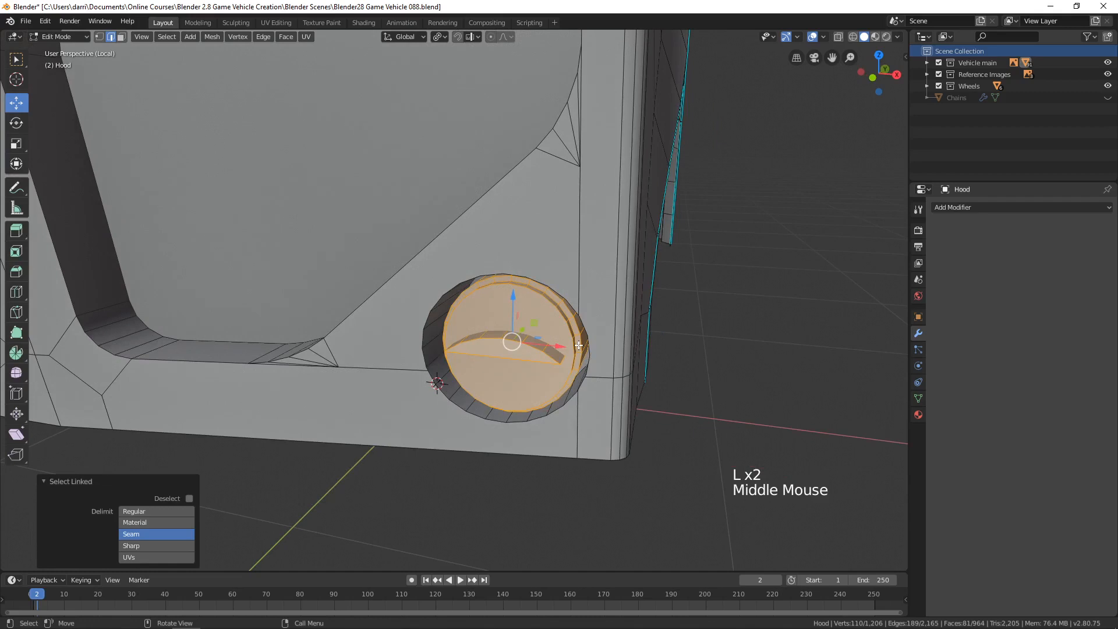
key(p)
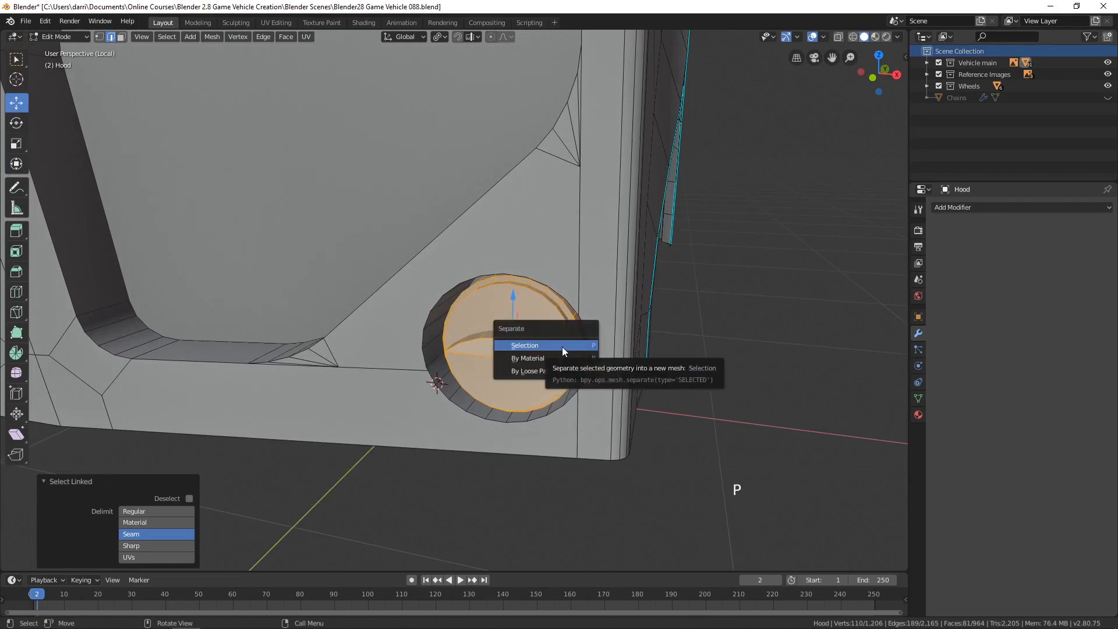
click(561, 347)
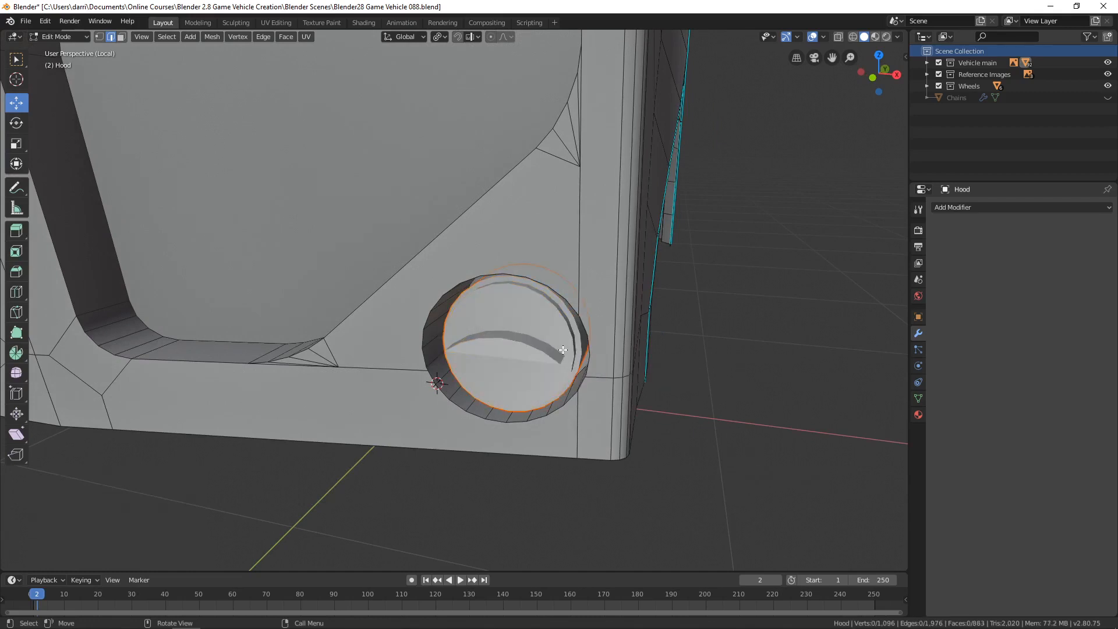
key(Tab)
key(alt+a)
click(541, 354)
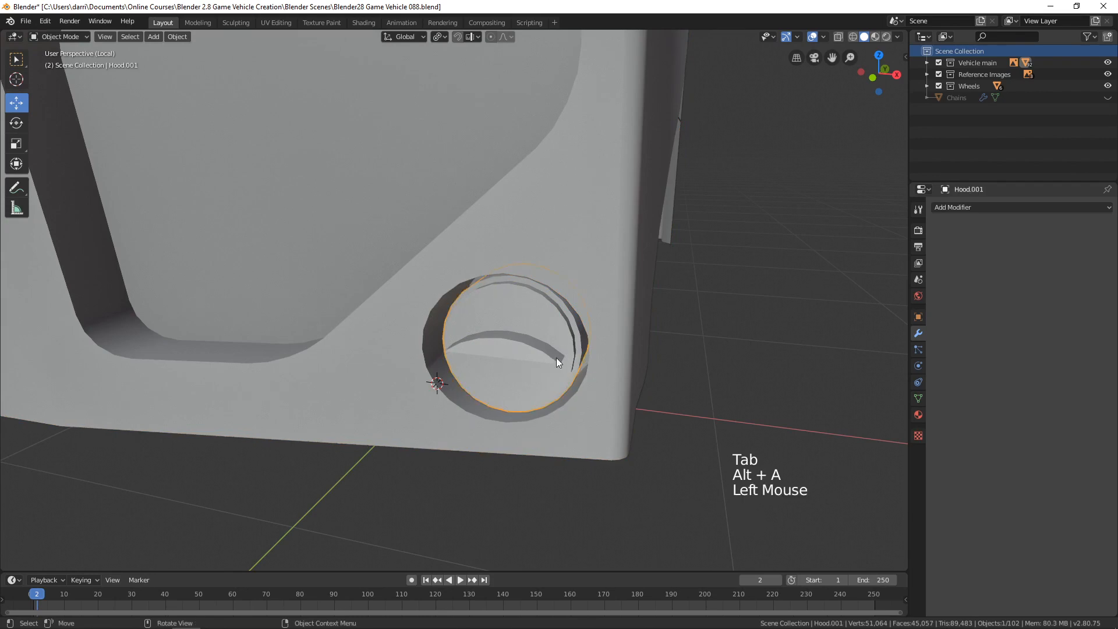
Return to the full vehicle and isolate only the hood in local view, without the separated light insert.
scroll(558, 356, down, 4)
middle_drag(627, 349, 540, 233)
key(KP_Divide)
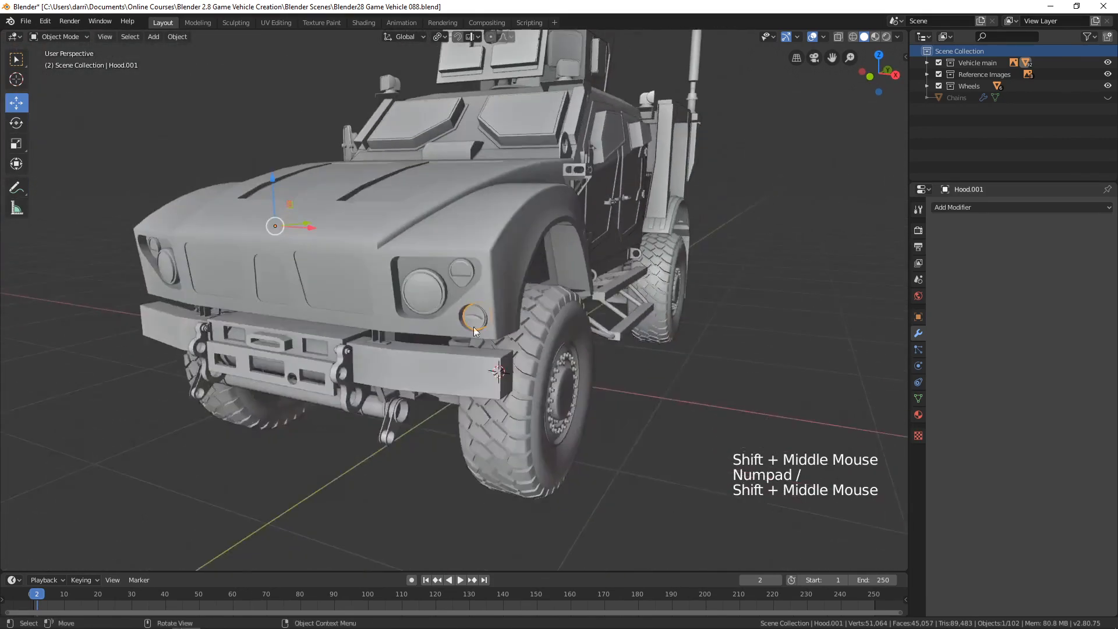
click(479, 215)
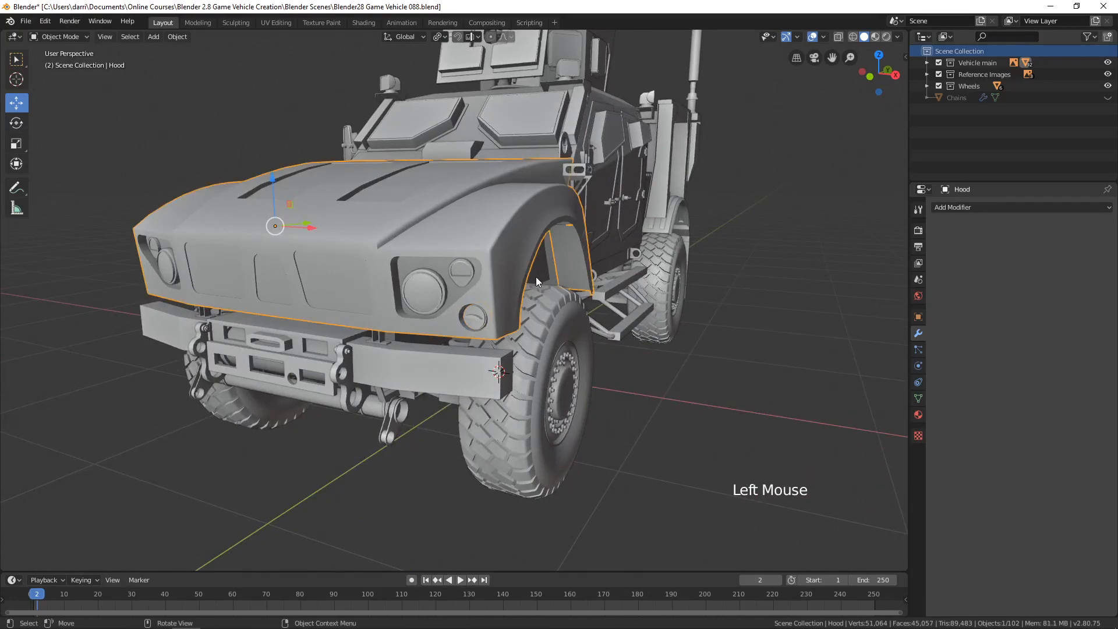
middle_drag(535, 277, 536, 281)
key(KP_Divide)
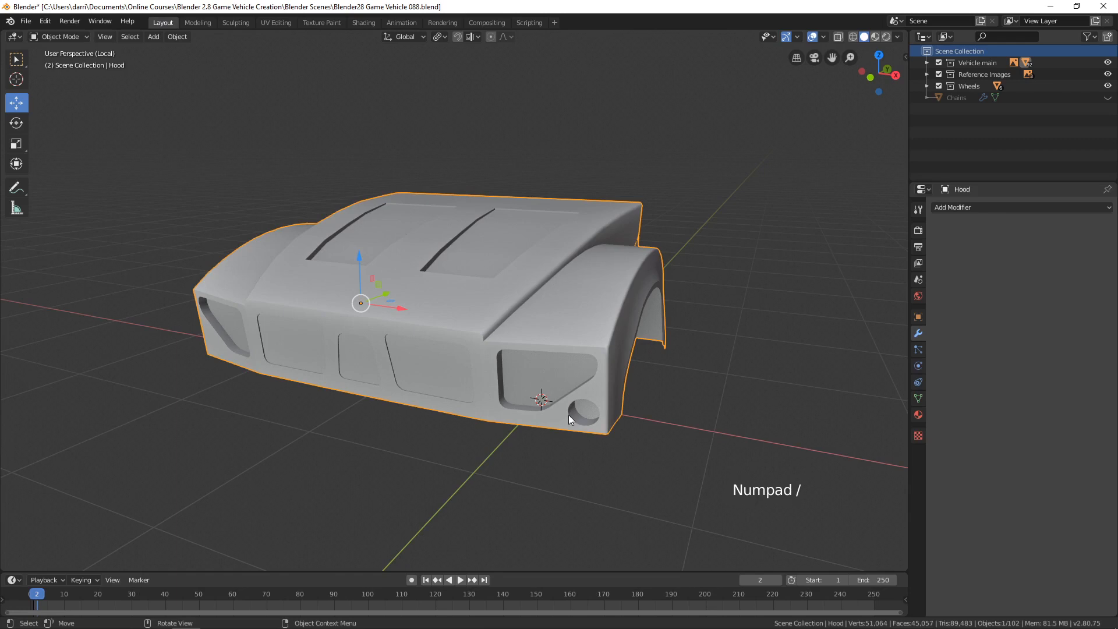
shift+middle_drag(579, 402, 578, 404)
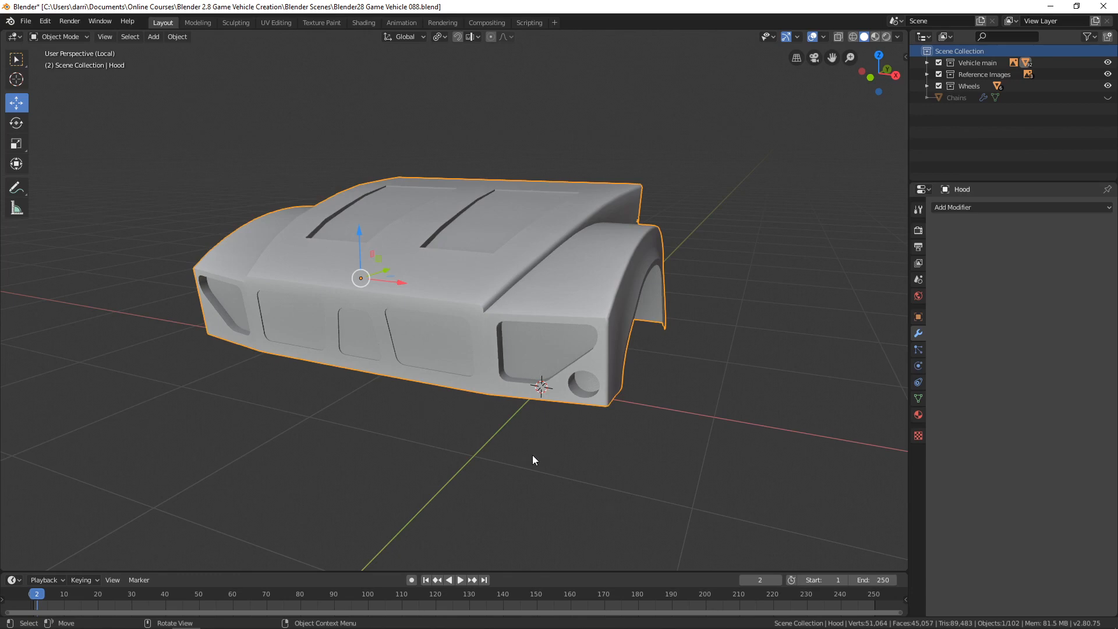
Add a Solidify modifier to the hood.
middle_drag(532, 459, 341, 392)
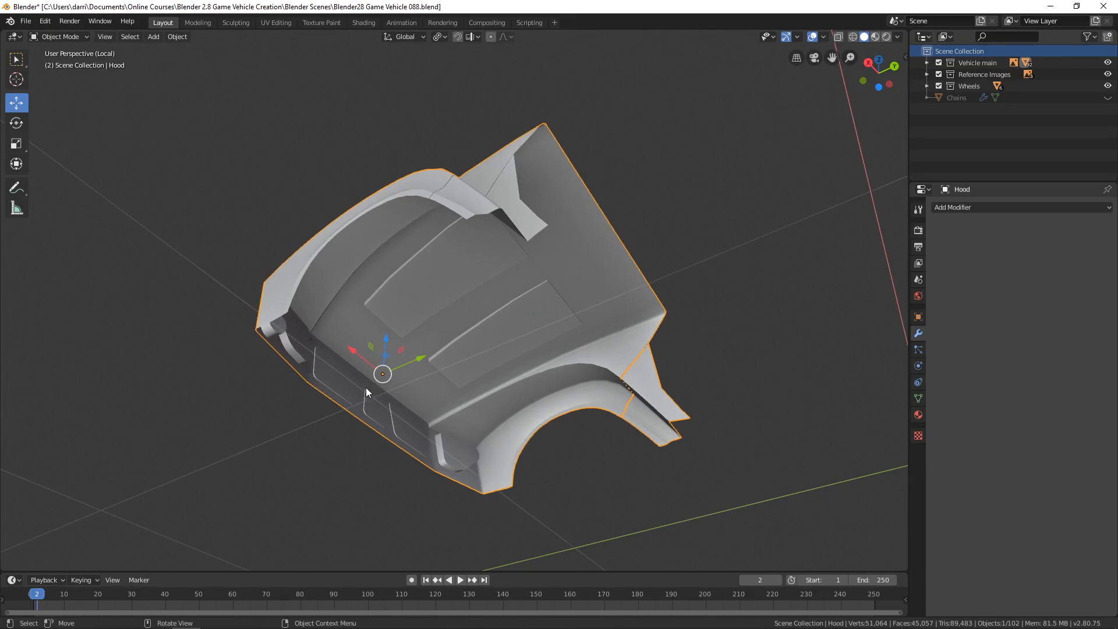
middle_drag(361, 387, 515, 397)
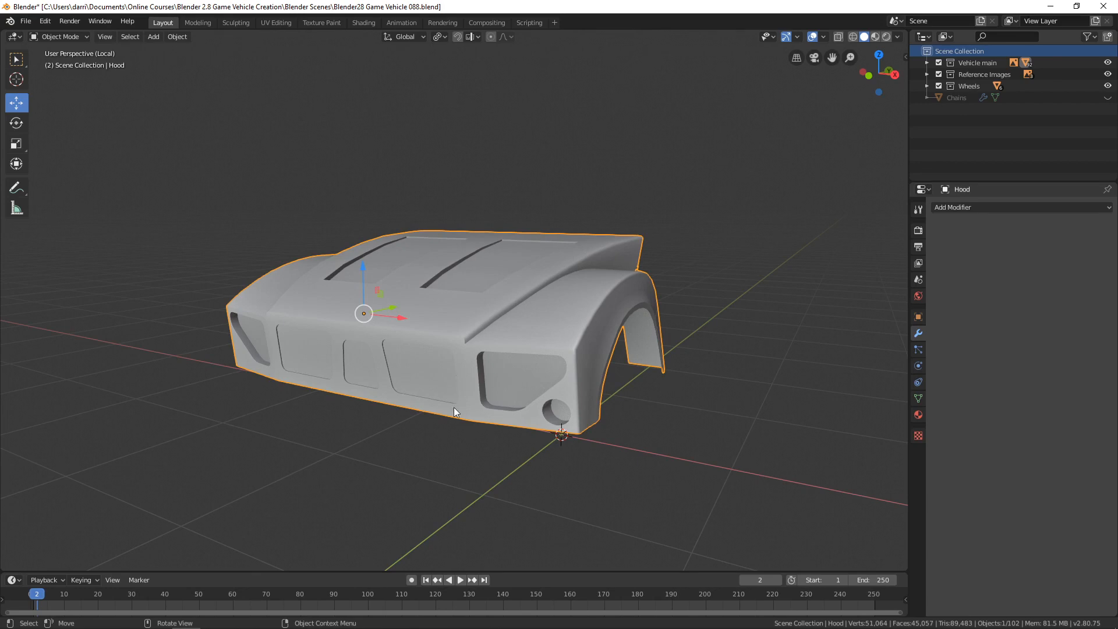
scroll(496, 376, up, 2)
shift+middle_drag(509, 376, 556, 370)
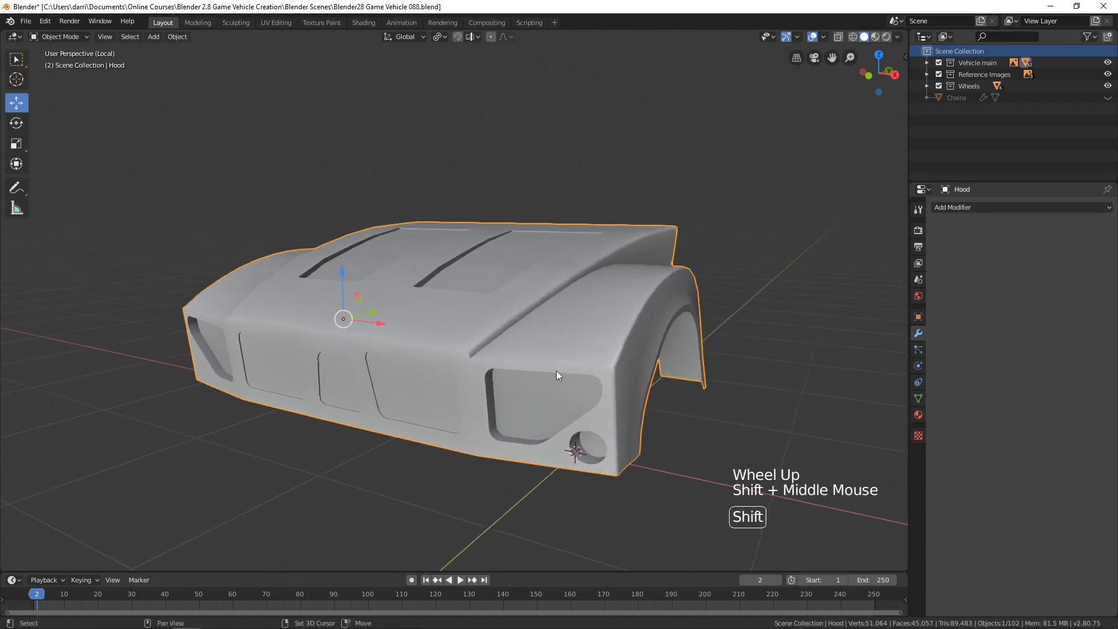
click(952, 208)
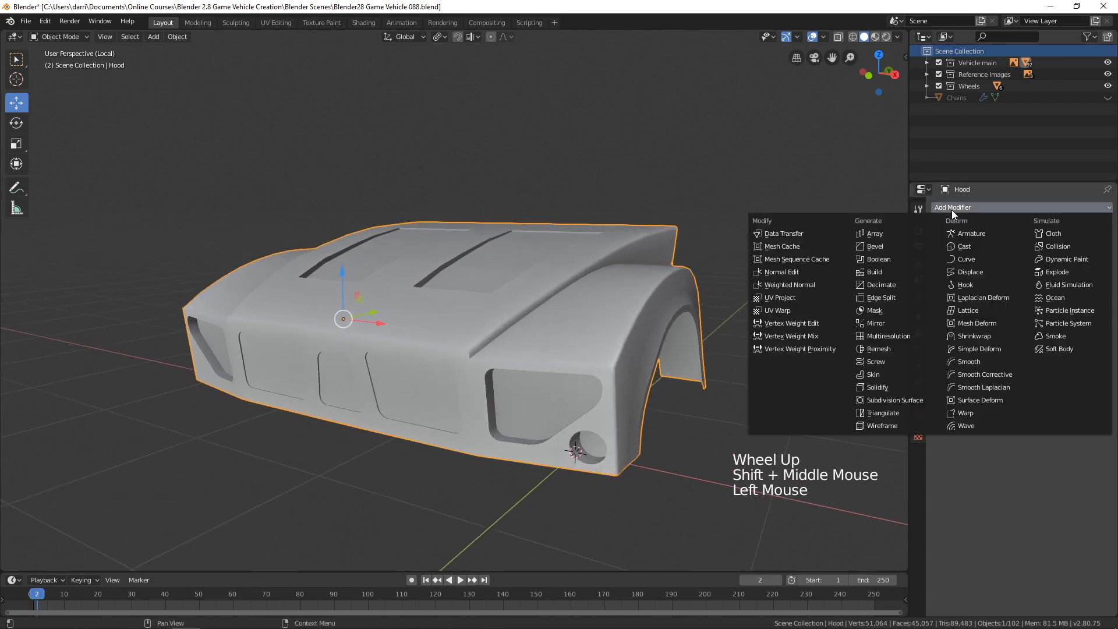
click(882, 386)
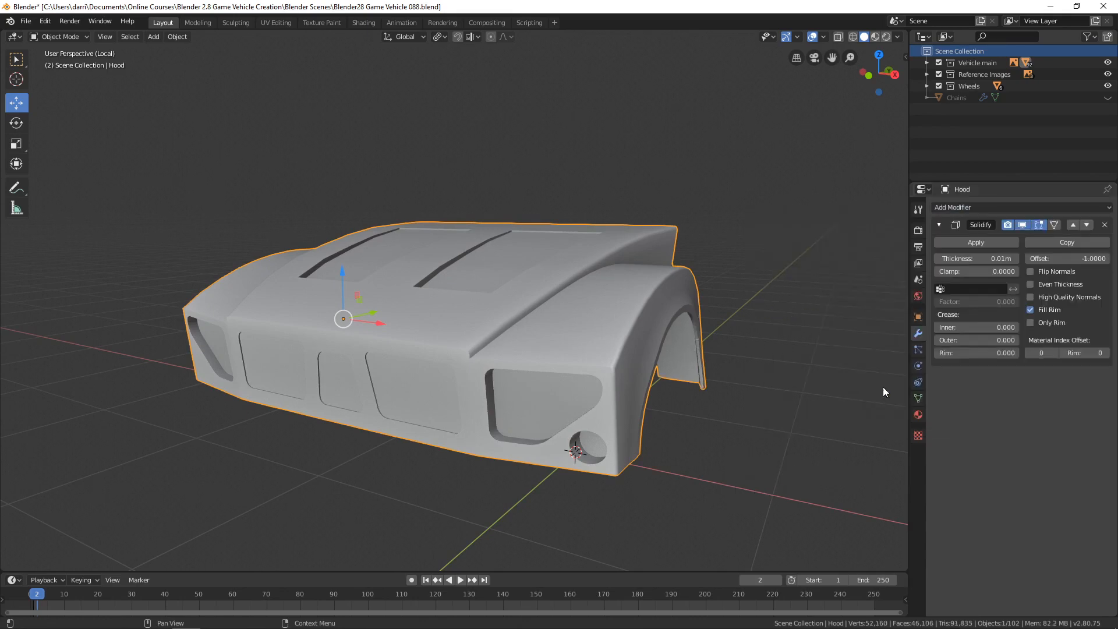
Enable Even Thickness on the hood's Solidify modifier and set its thickness to 0.007 m, checking the wheel arch edges and underside.
scroll(781, 383, up, 3)
shift+middle_drag(781, 383, 676, 297)
scroll(716, 291, up, 3)
middle_drag(675, 297, 655, 308)
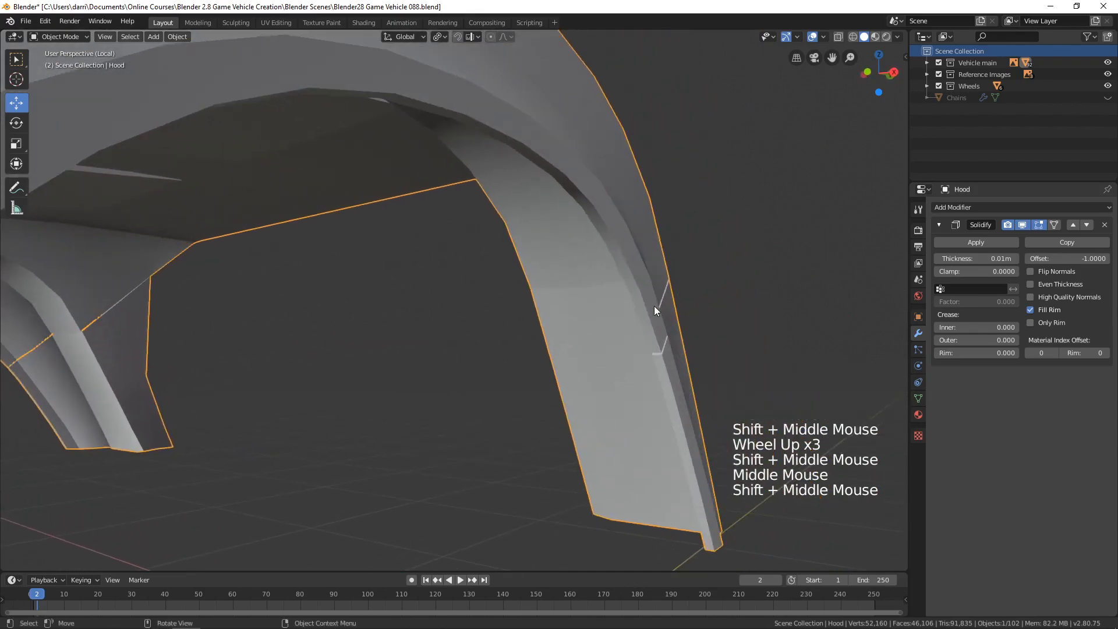
click(1030, 285)
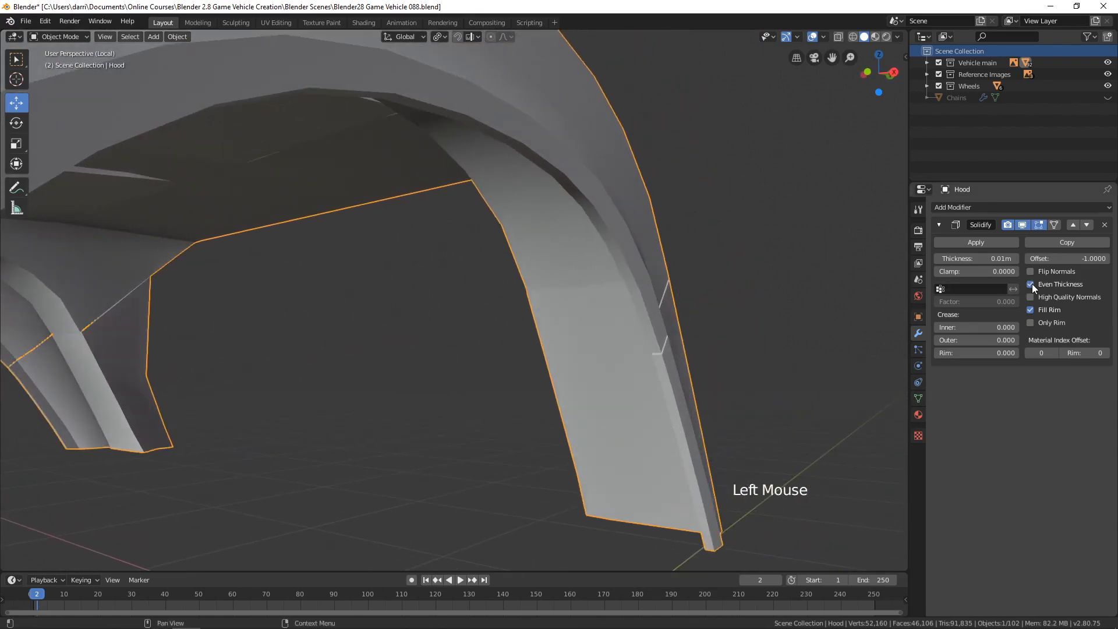
mouse_move(978, 260)
shift+mouse_down()
mouse_move(952, 259)
mouse_move(961, 260)
shift+mouse_up()
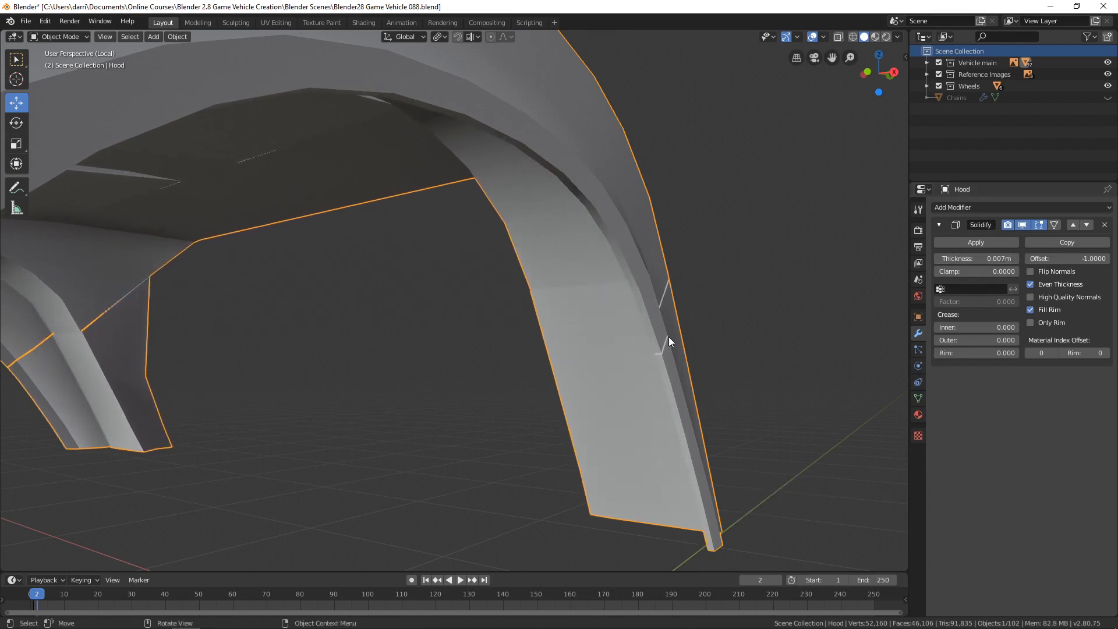
mouse_move(601, 362)
middle_down()
mouse_move(637, 349)
mouse_move(606, 352)
middle_up()
scroll(606, 352, down, 4)
shift+middle_drag(471, 361, 477, 317)
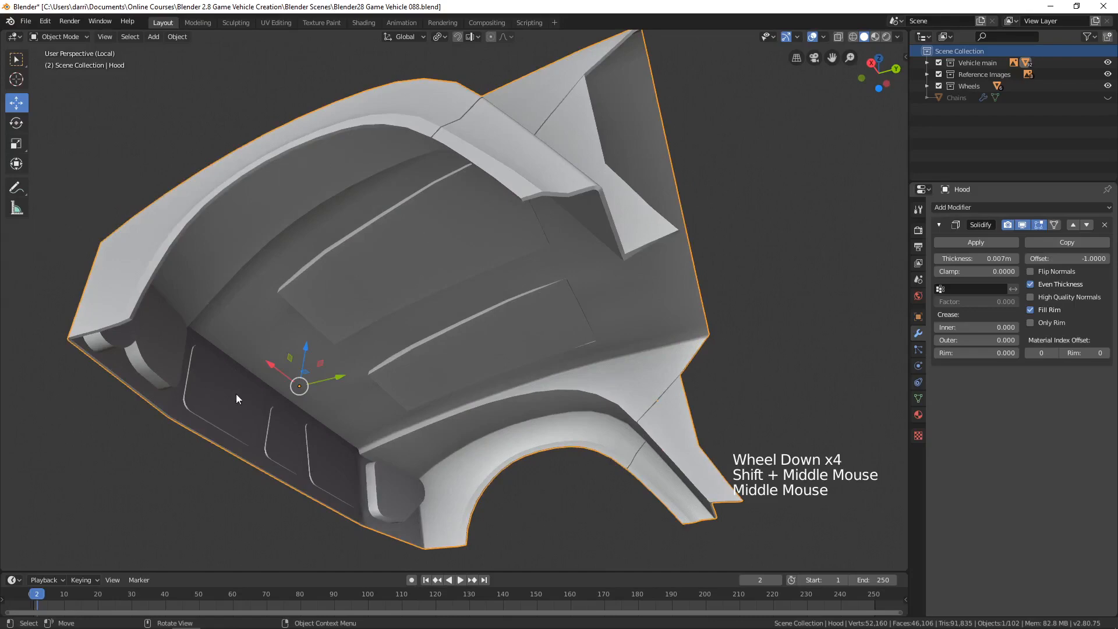
Apply the hood's Solidify modifier and open the hood mesh in Edit Mode.
middle_drag(396, 214, 441, 365)
middle_drag(441, 364, 466, 392)
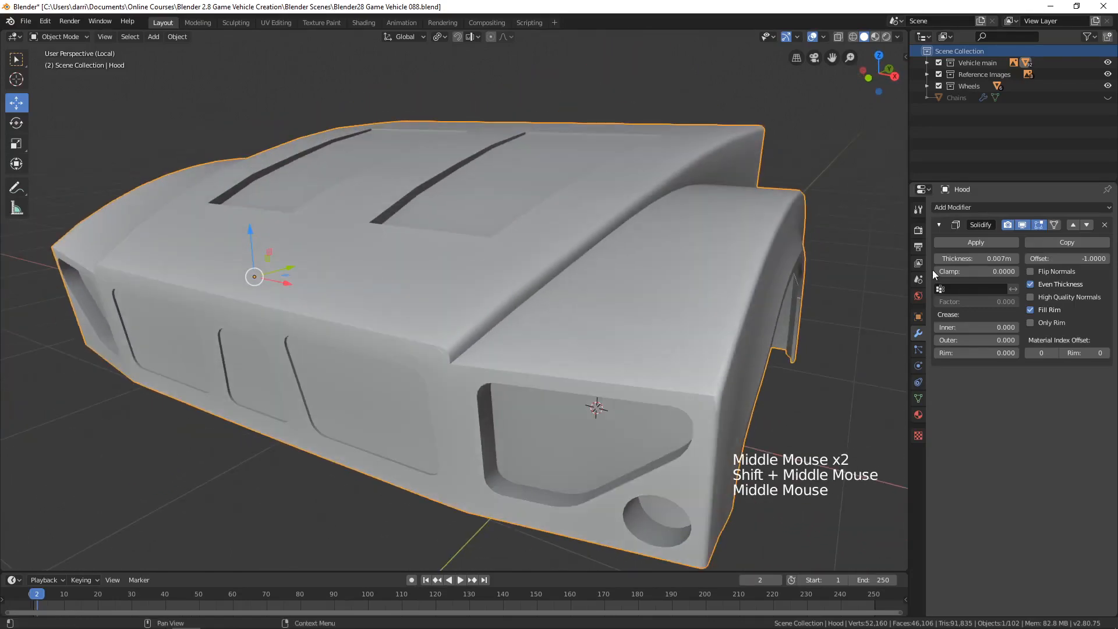
click(979, 242)
middle_drag(692, 366, 573, 327)
key(Tab)
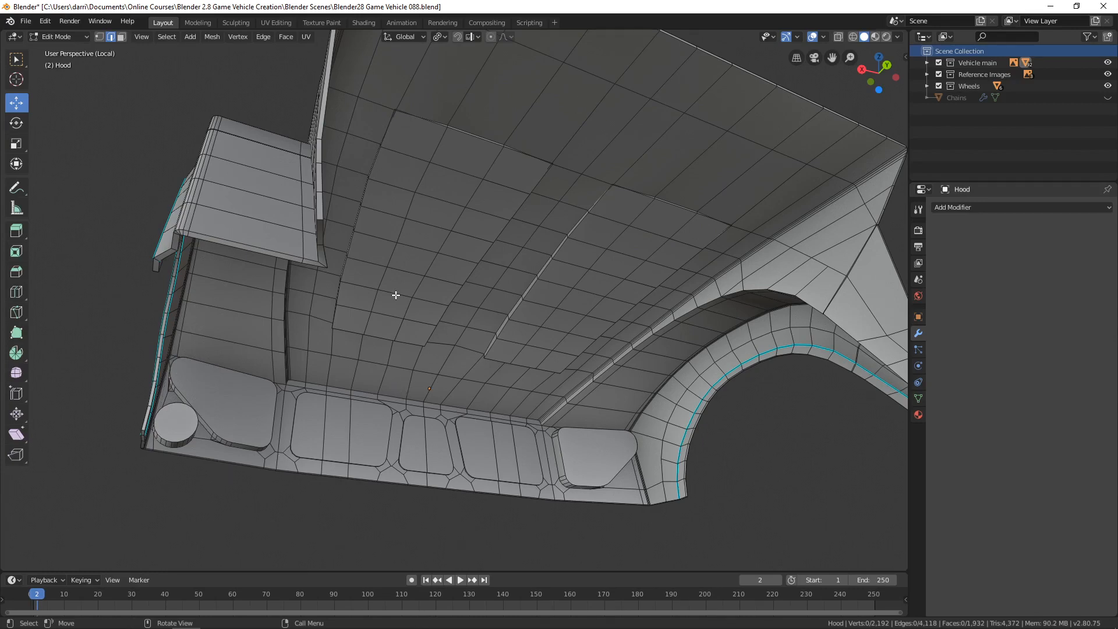
In edge selection, select the rim edge loops along the hood's rear edge, the round-light-side wheel arch and the front lower edge.
middle_drag(392, 295, 337, 331)
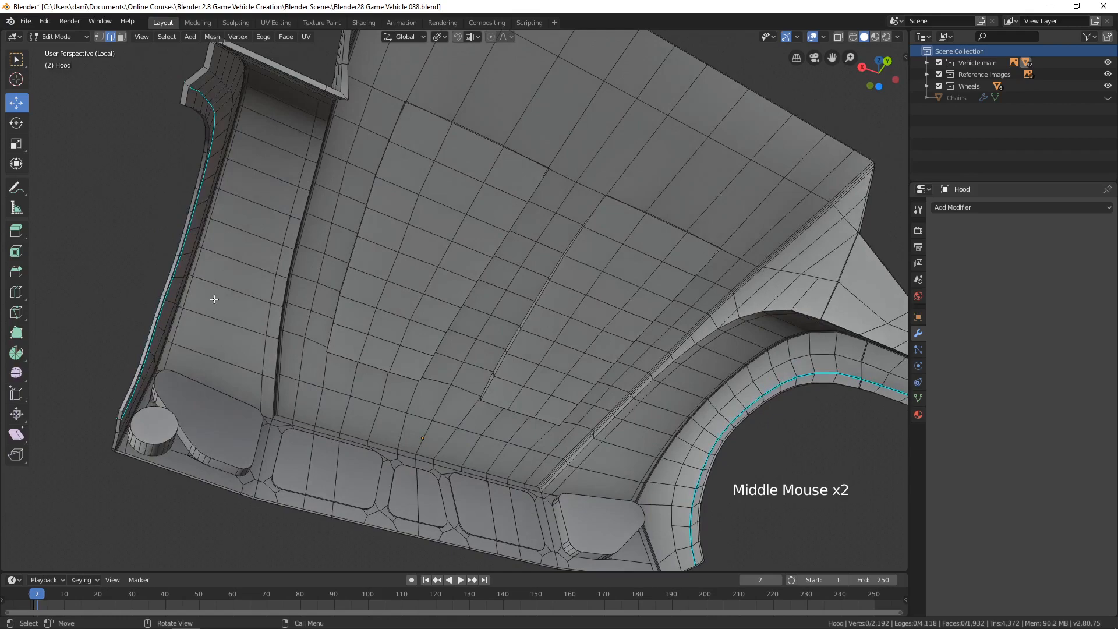
middle_drag(442, 319, 446, 269)
key(2)
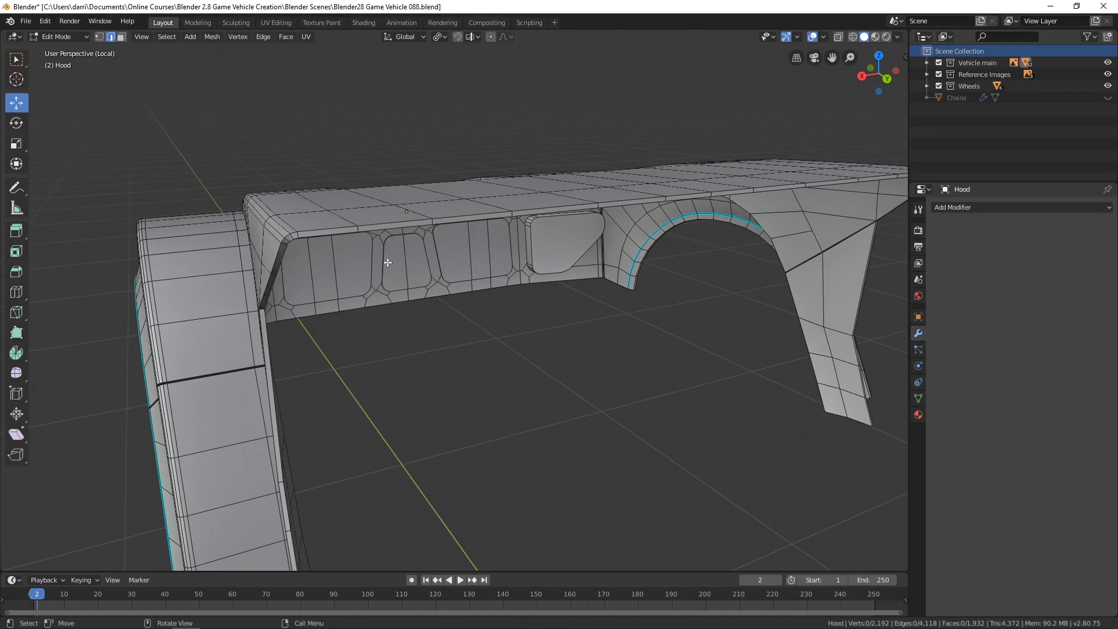
middle_drag(373, 263, 417, 252)
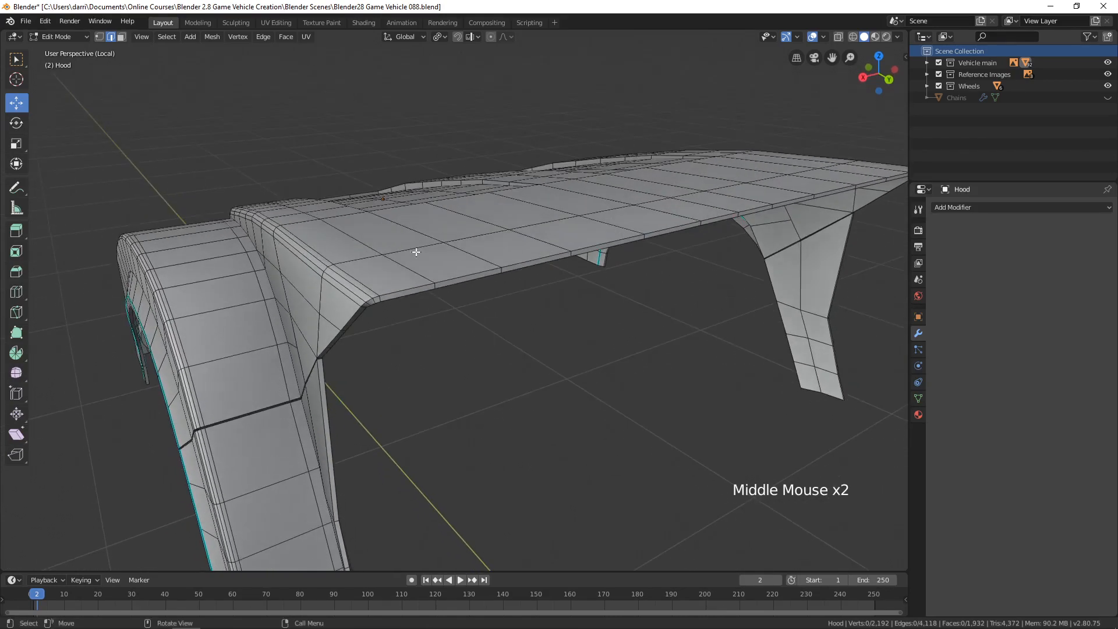
key(2)
alt+click(470, 275)
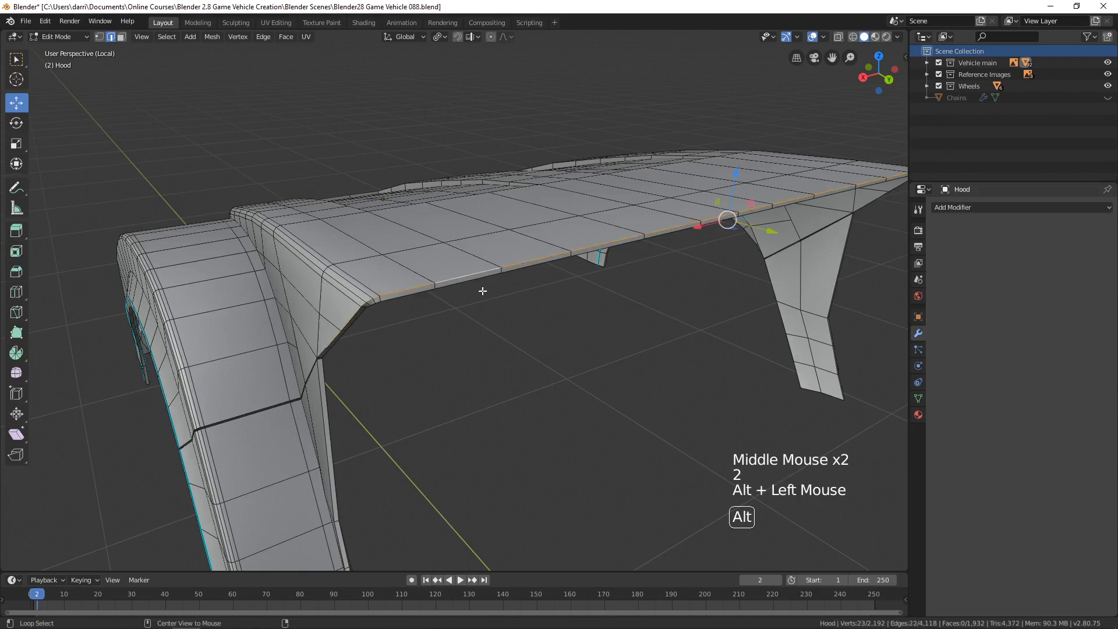
middle_drag(395, 352, 724, 208)
alt+shift+click(397, 270)
alt+shift+click(769, 221)
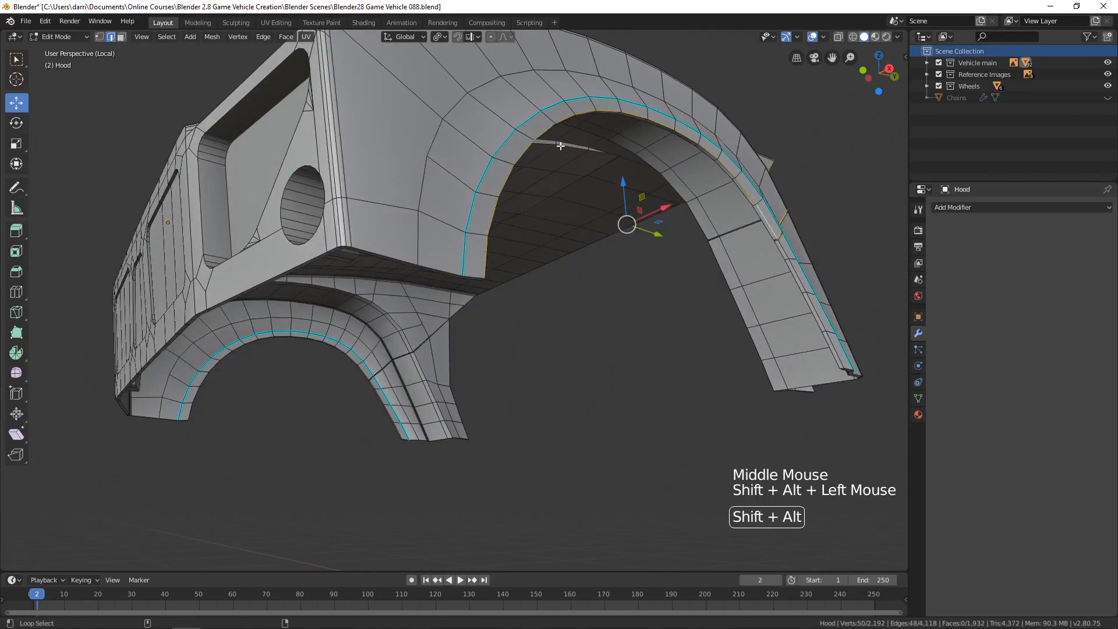
alt+shift+click(439, 262)
Add the inner rim of the opposite wheel arch and the bottom edges of its fender leg to the edge selection.
middle_drag(386, 252, 217, 249)
middle_drag(506, 280, 481, 268)
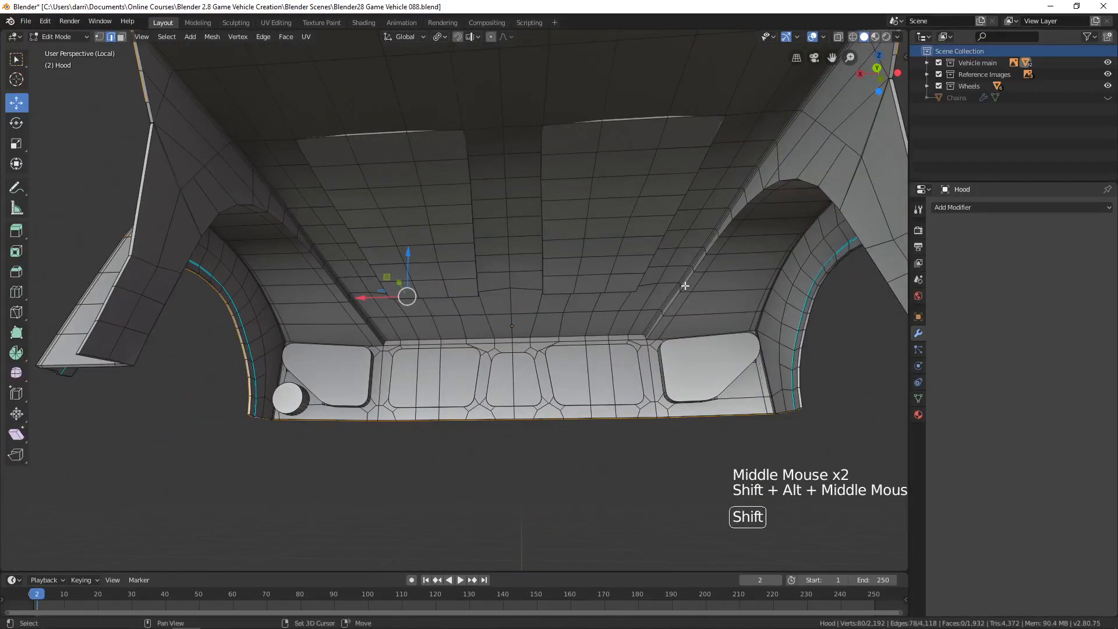
shift+middle_drag(685, 286, 582, 262)
scroll(582, 262, up, 3)
shift+middle_drag(582, 262, 527, 298)
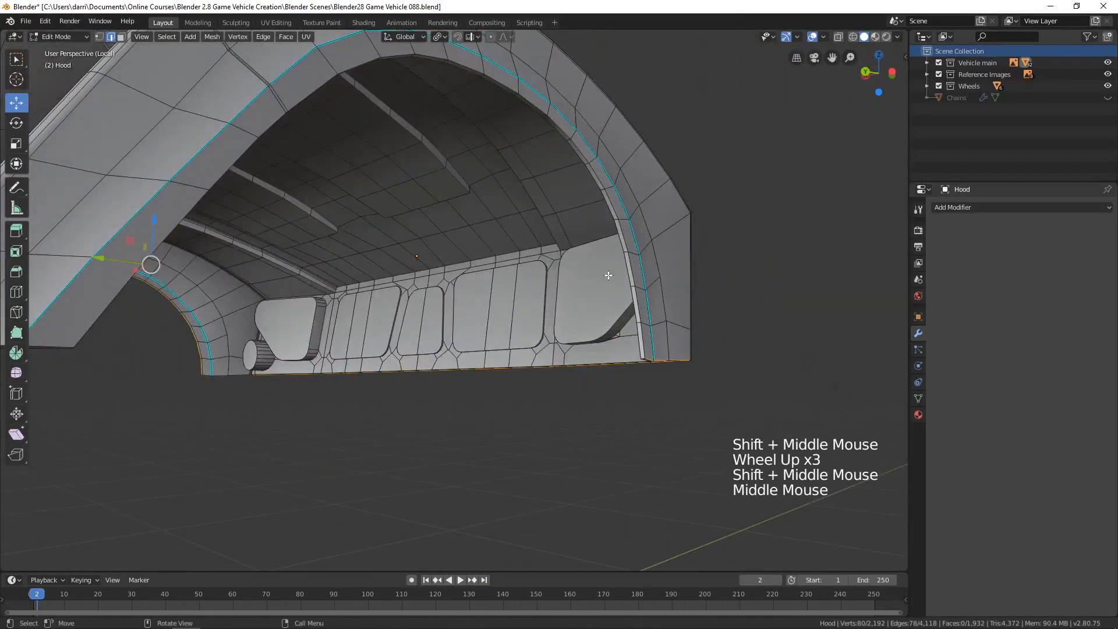
alt+shift+click(638, 291)
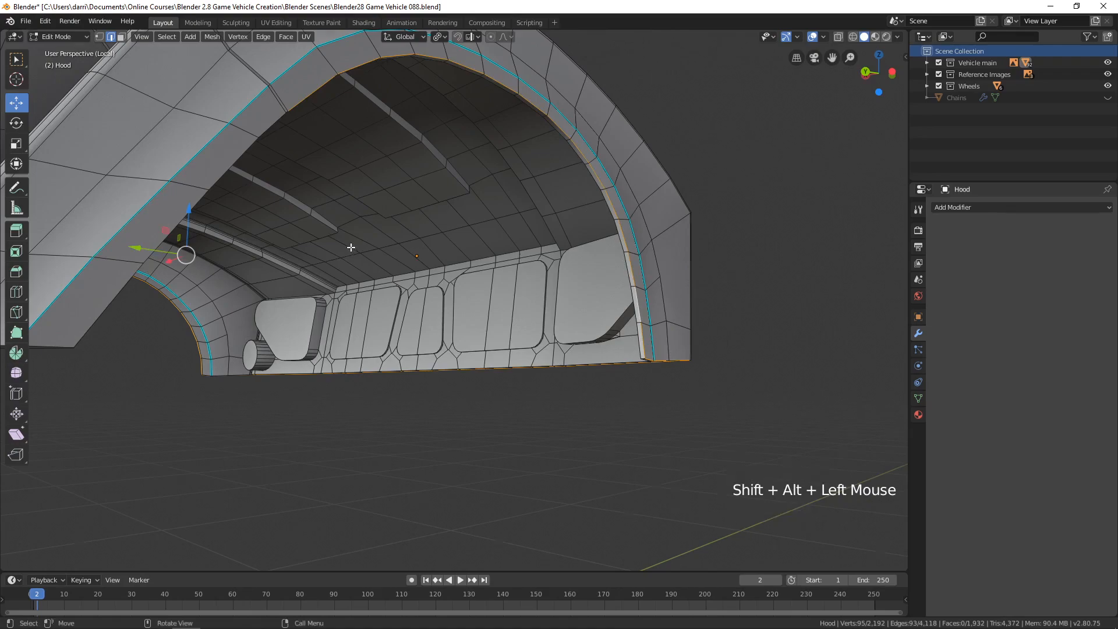
scroll(351, 247, down, 2)
shift+middle_drag(351, 247, 415, 247)
alt+shift+click(414, 247)
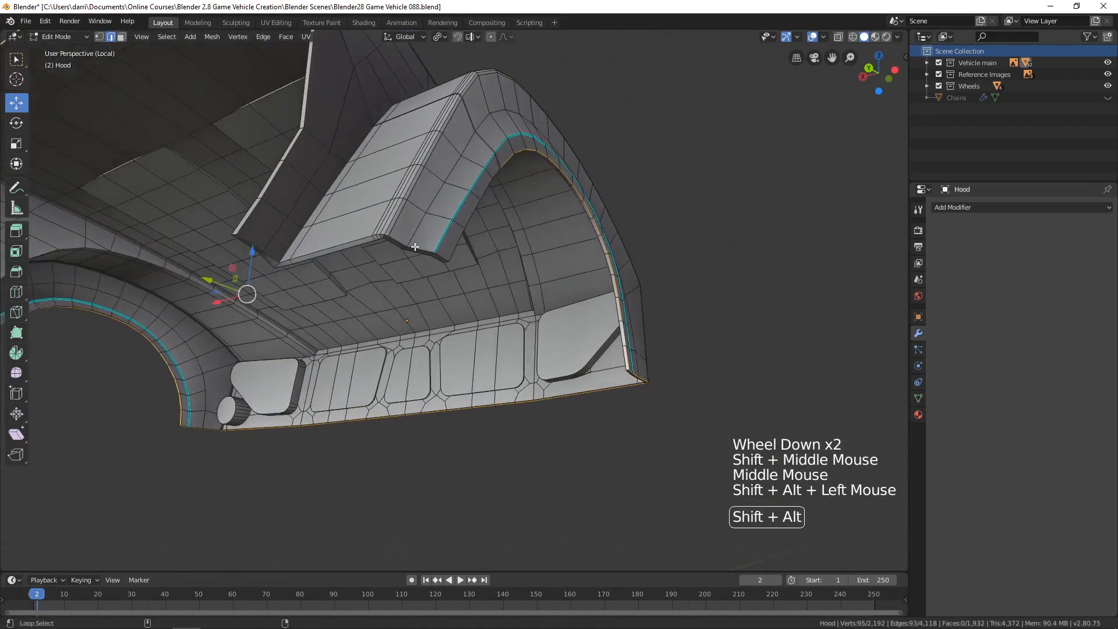
Add the fender's panel-gap loop and the missing short edge at the rear corner, mark all selected edges as seams, and deselect.
middle_drag(441, 180, 413, 254)
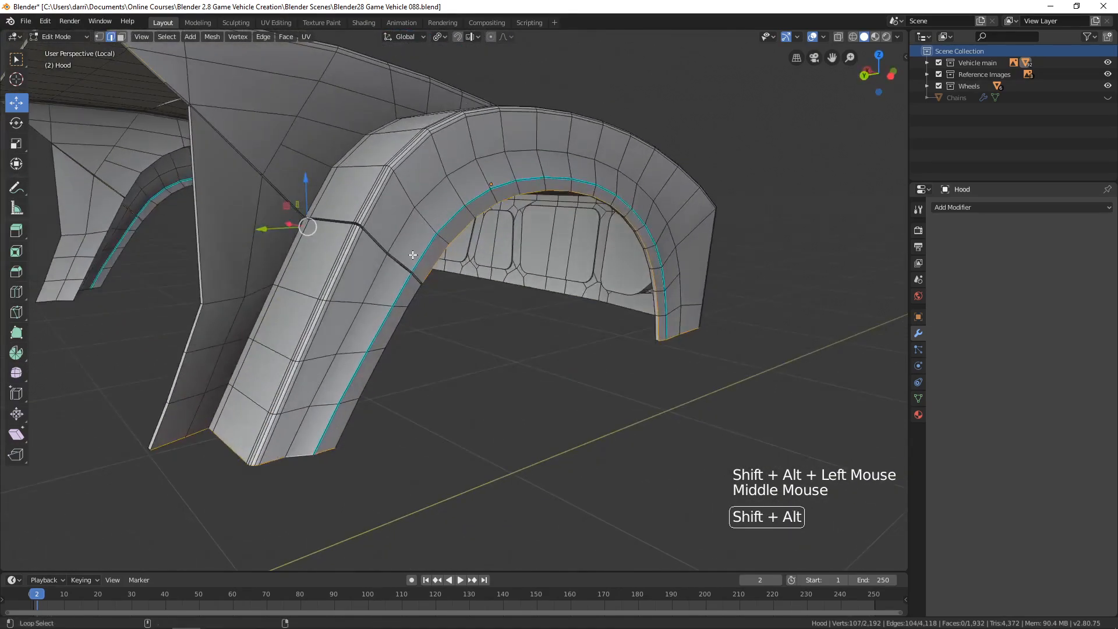
alt+shift+click(403, 263)
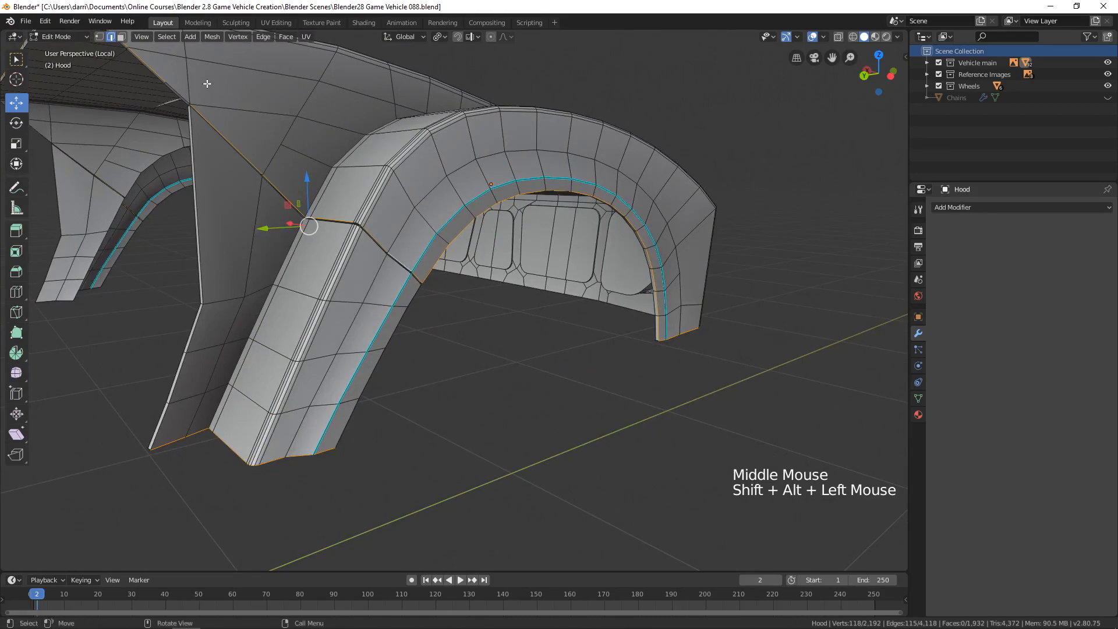
shift+scroll(193, 101, up, 2)
scroll(193, 102, up, 1)
shift+middle_drag(193, 102, 400, 239)
scroll(317, 190, up, 2)
shift+click(360, 216)
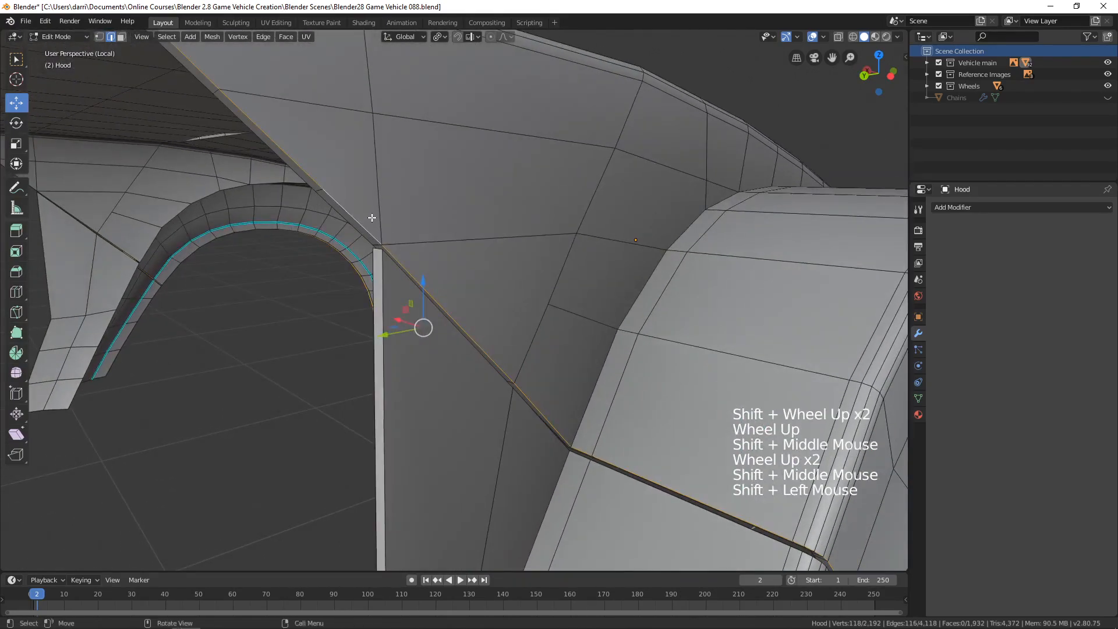
scroll(371, 217, down, 3)
key(ctrl+e)
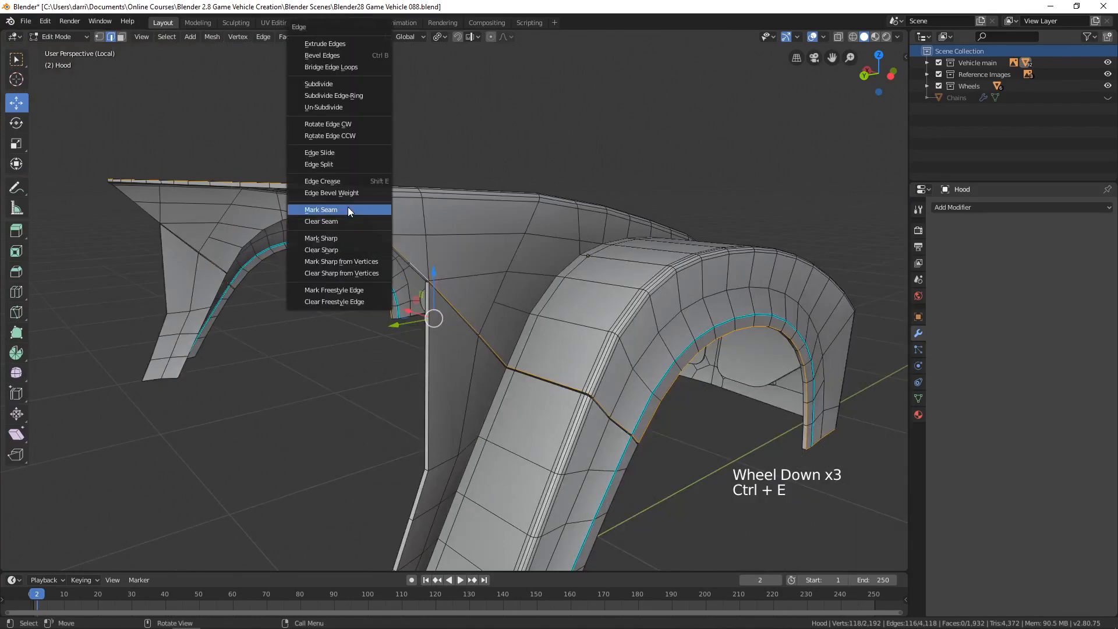
click(349, 211)
key(alt+a)
Mark the inner rim below the panel gap on the fender leg opposite the round light as a seam.
shift+middle_drag(684, 400, 596, 320)
scroll(562, 321, up, 2)
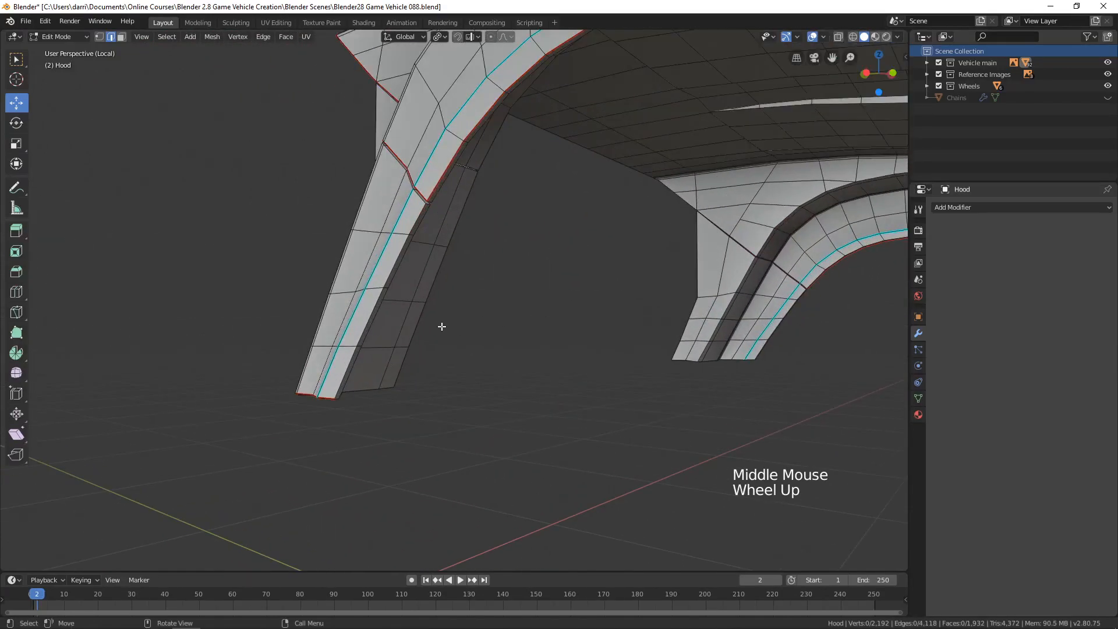
alt+click(369, 317)
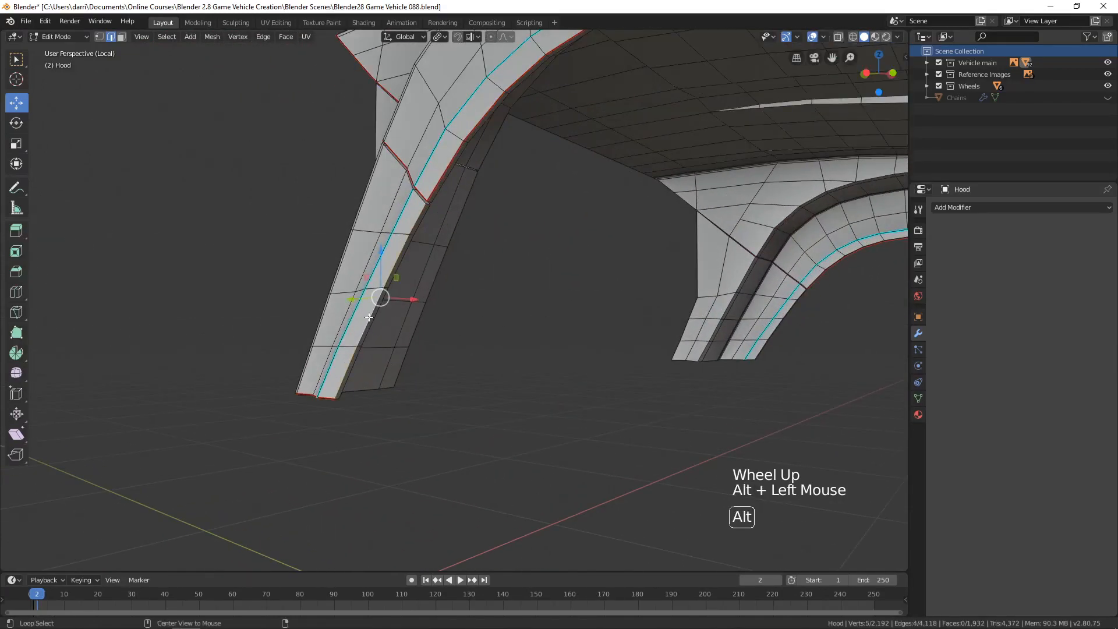
key(ctrl+e)
click(431, 290)
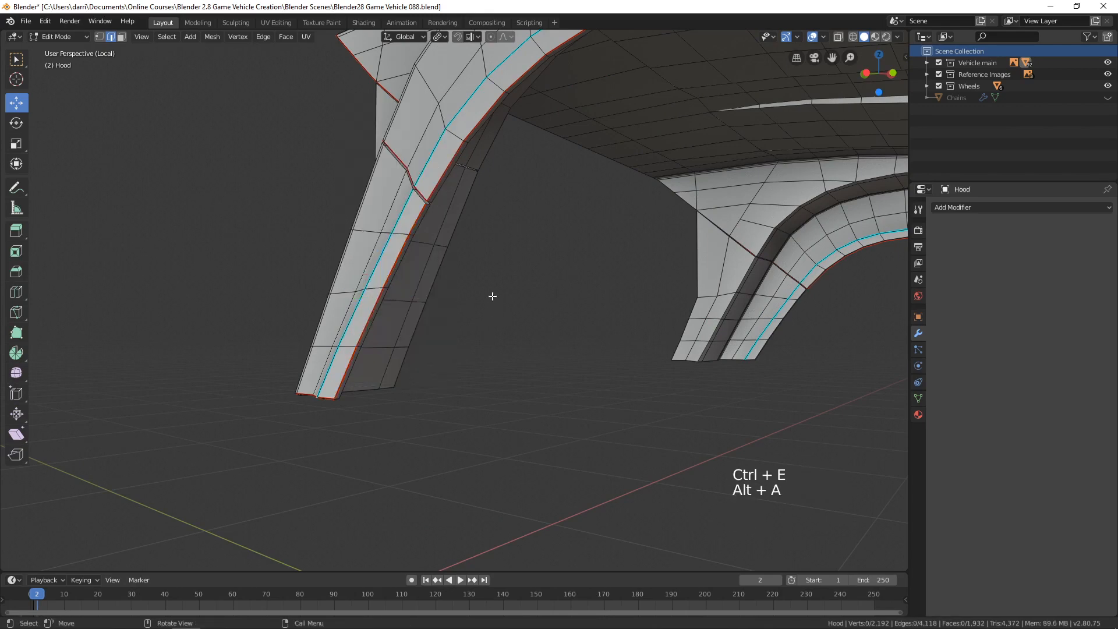
Mark the rear rim of the inner fender panel below the panel gap on that same side as a seam.
middle_drag(394, 310, 532, 225)
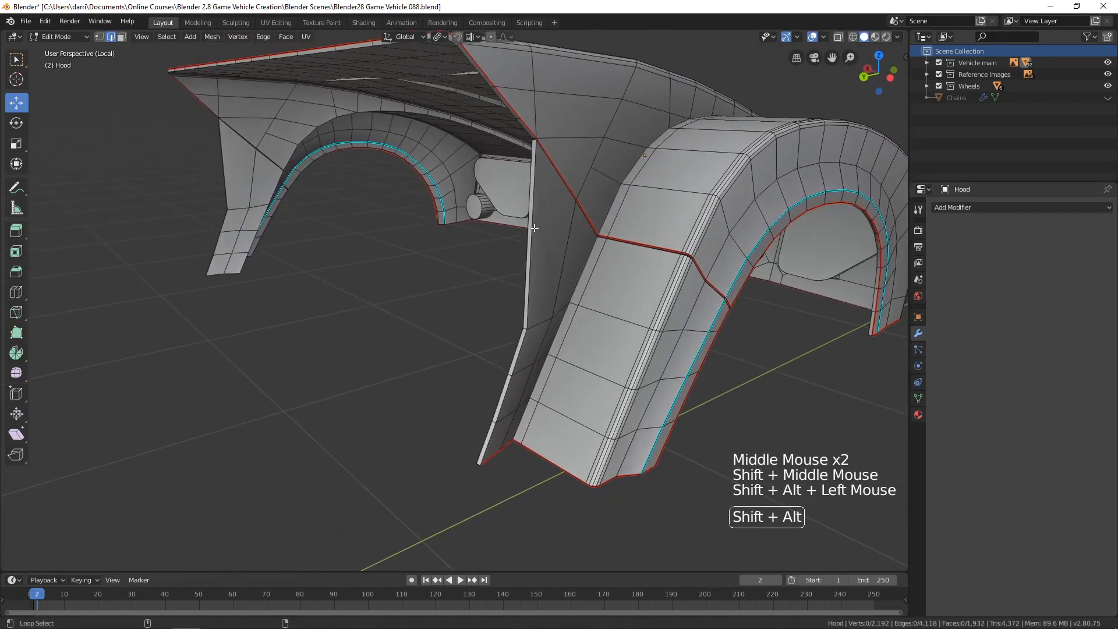
key(ctrl+e)
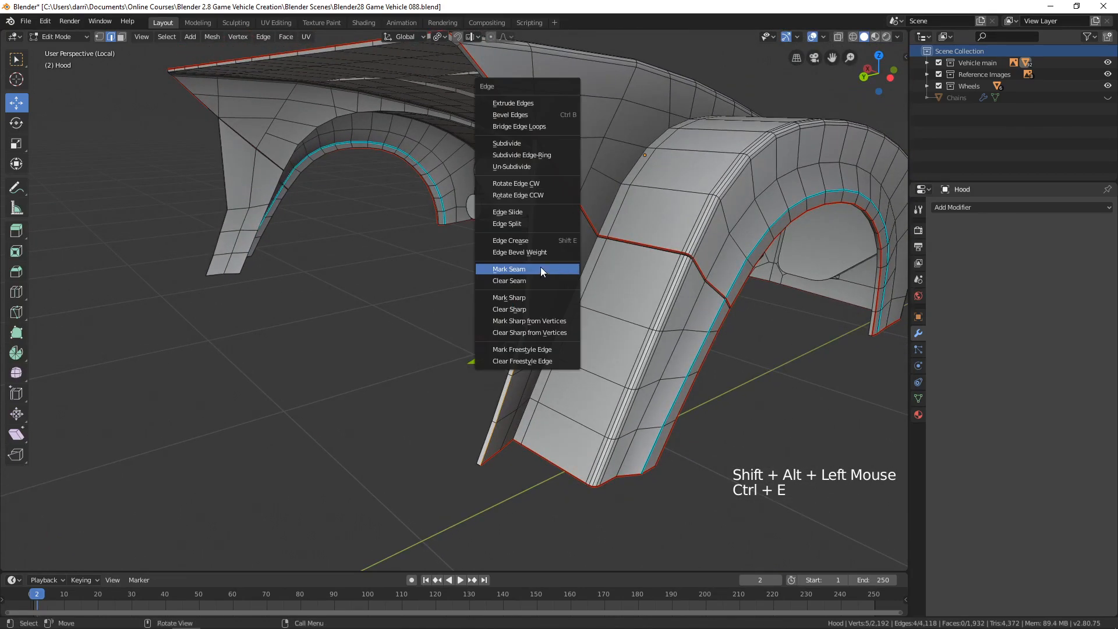
click(541, 267)
key(alt+a)
Mark the wheel arch rim below the panel gap on the round-light-side fender leg as a seam.
middle_drag(629, 326, 539, 348)
scroll(644, 267, down, 3)
scroll(632, 302, down, 1)
scroll(647, 320, up, 1)
alt+click(416, 371)
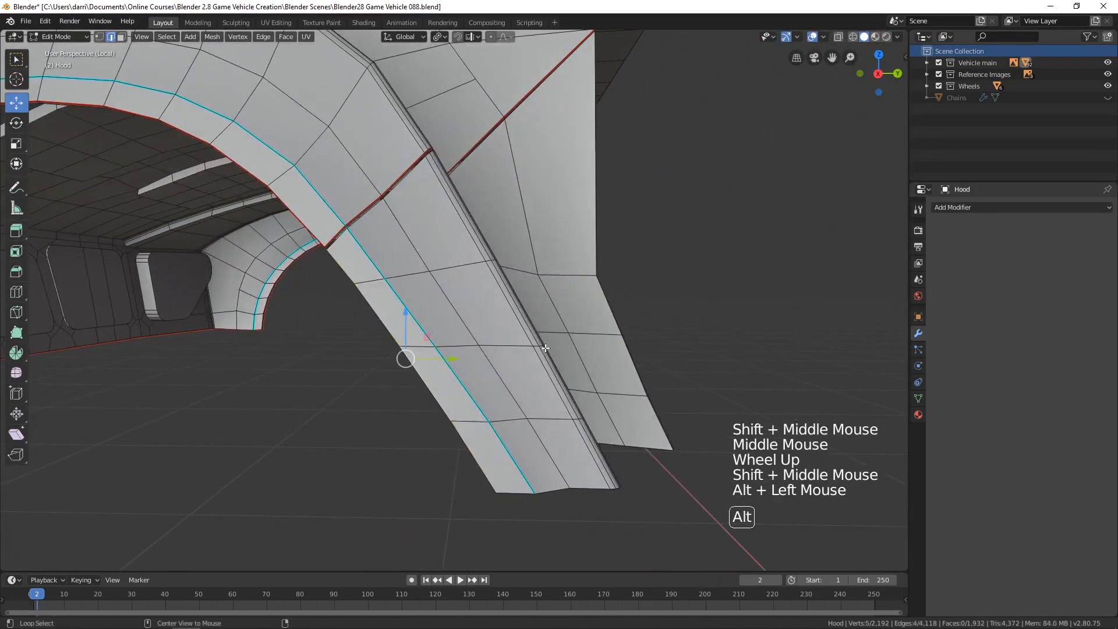
key(ctrl+e)
click(572, 336)
Mark the bottom edge loop of the round-light-side fender leg as a seam and deselect everything.
middle_drag(572, 335, 594, 284)
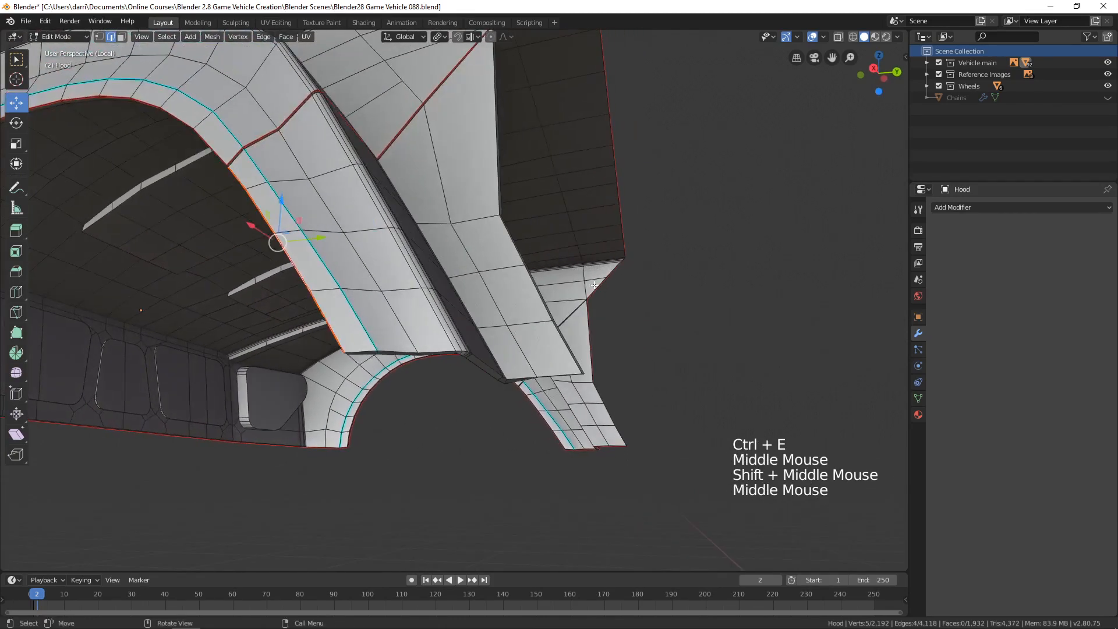
alt+shift+click(435, 342)
key(ctrl+e)
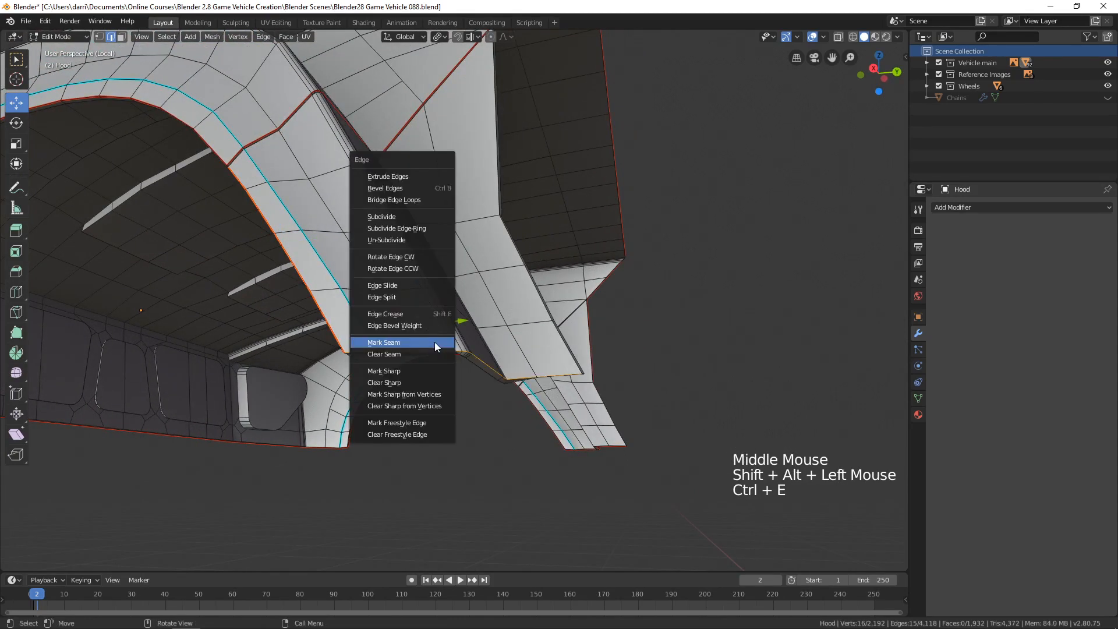
click(435, 341)
key(alt+a)
Mark the rear rim of the inner fender panel on the round-light side as a seam.
middle_drag(435, 341, 388, 311)
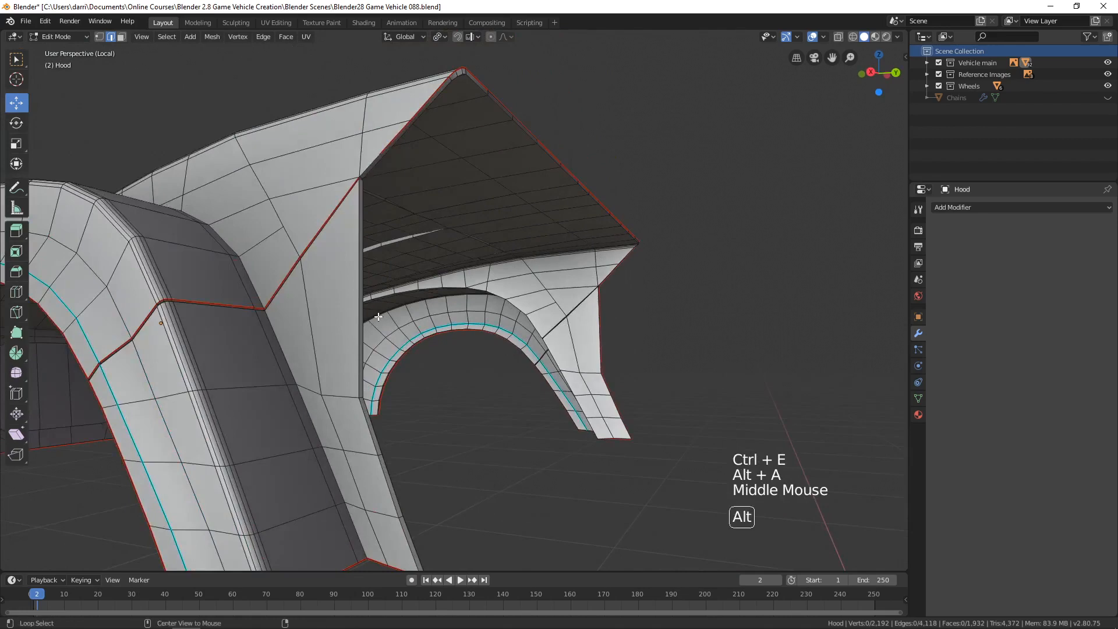
key(ctrl+e)
click(409, 315)
Mark the remaining short rim edge at the hood's rear corner on the round-light side as a seam and deselect.
scroll(444, 202, up, 2)
shift+middle_drag(445, 202, 446, 242)
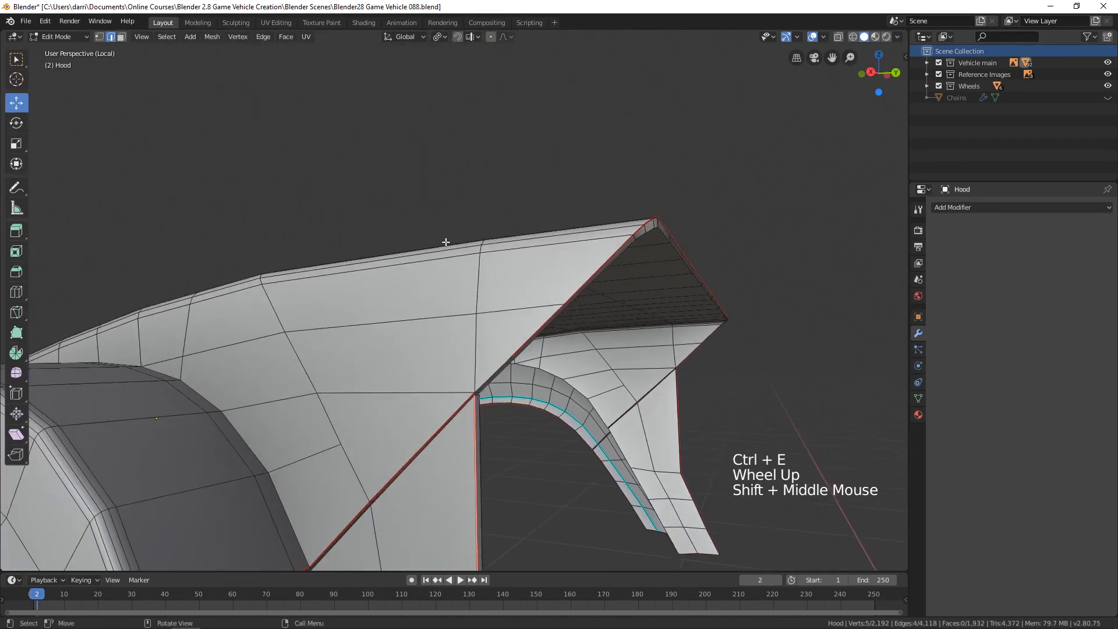
click(491, 367)
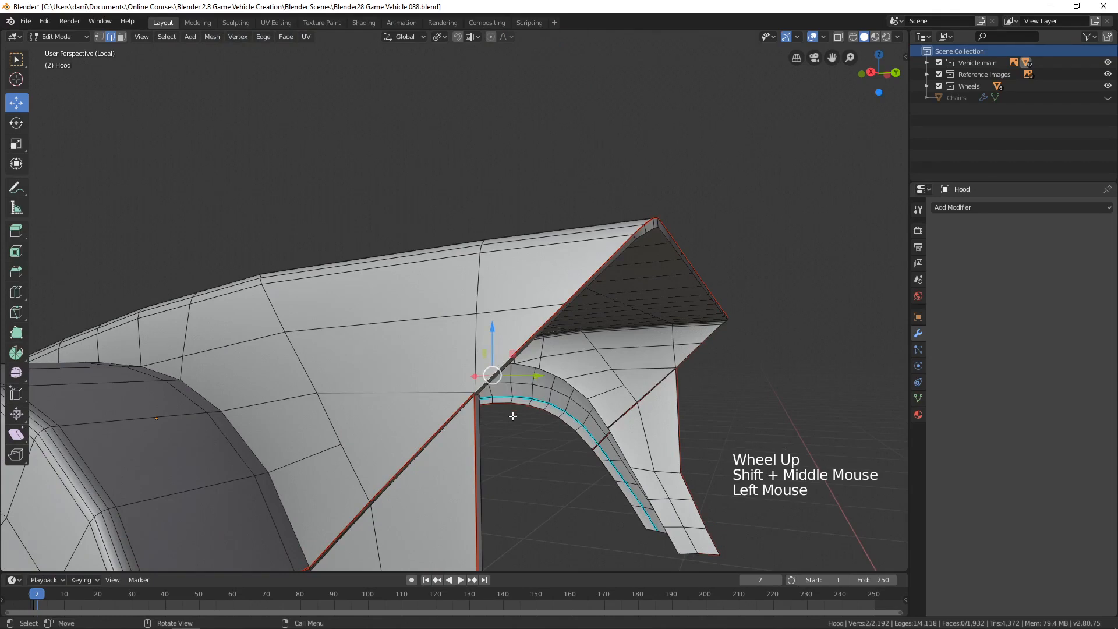
key(alt+a)
key(ctrl+e)
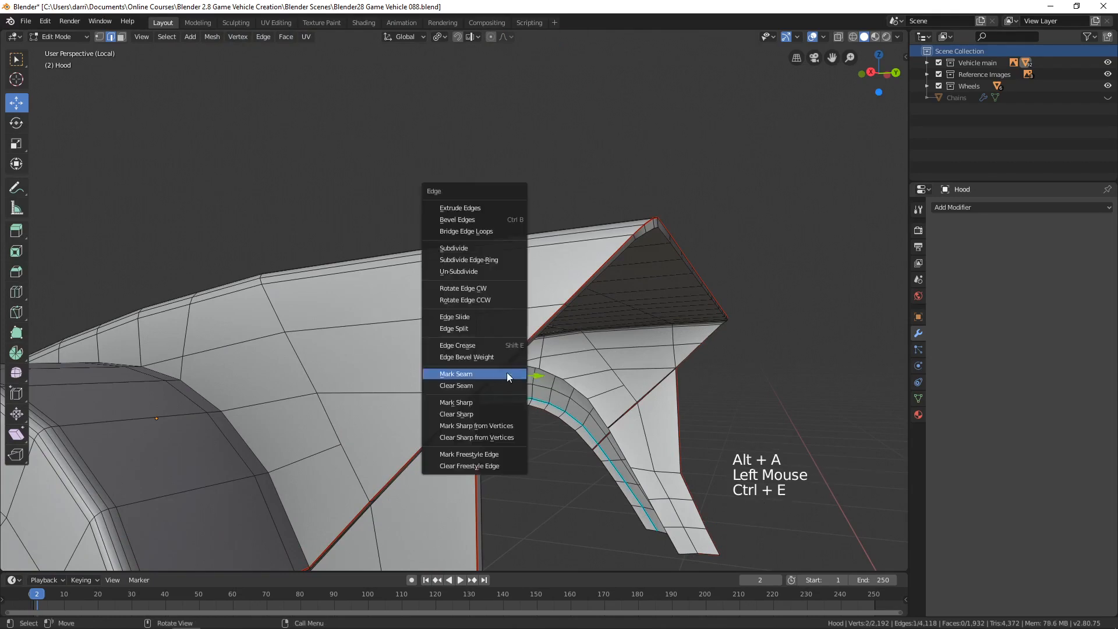
click(507, 372)
key(alt+a)
Select the hood's underside as linked geometry delimited by seams, inspect which faces it covers from several sides, and deselect.
scroll(507, 373, down, 4)
shift+middle_drag(594, 407, 574, 301)
middle_drag(534, 334, 815, 318)
shift+middle_drag(370, 317, 394, 349)
middle_drag(393, 349, 436, 315)
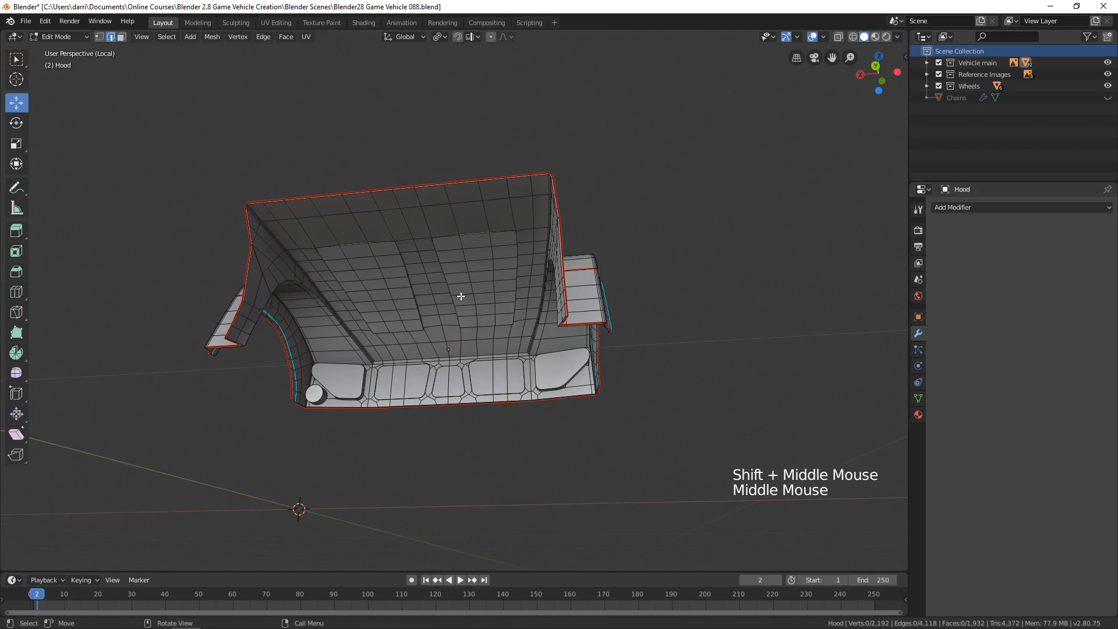
key(l)
middle_drag(540, 289, 506, 268)
scroll(516, 259, up, 3)
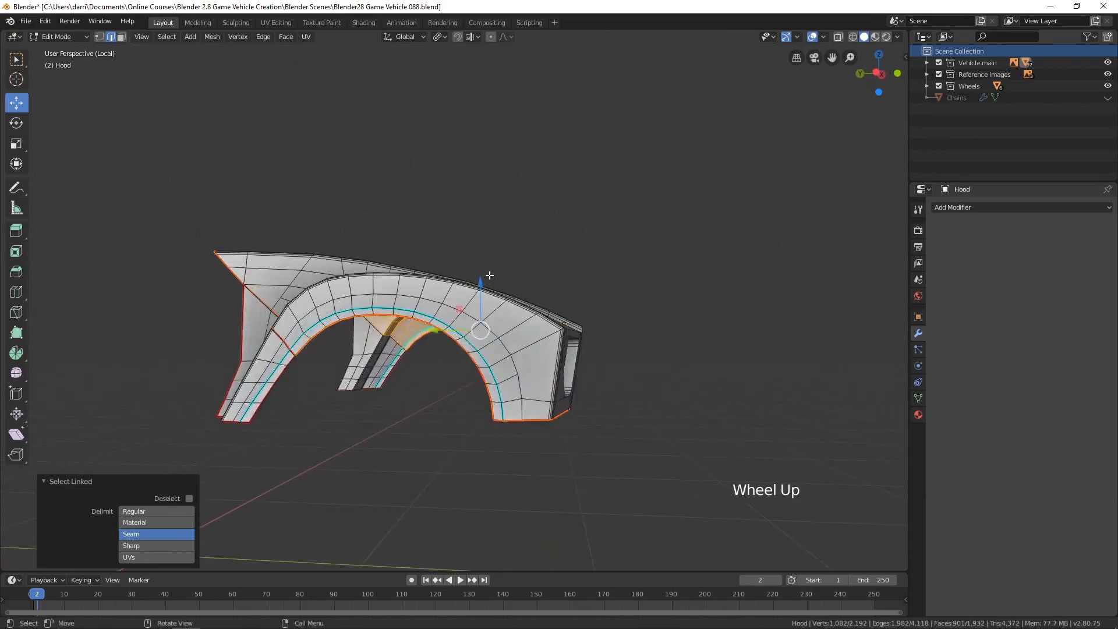
shift+middle_drag(332, 372, 486, 360)
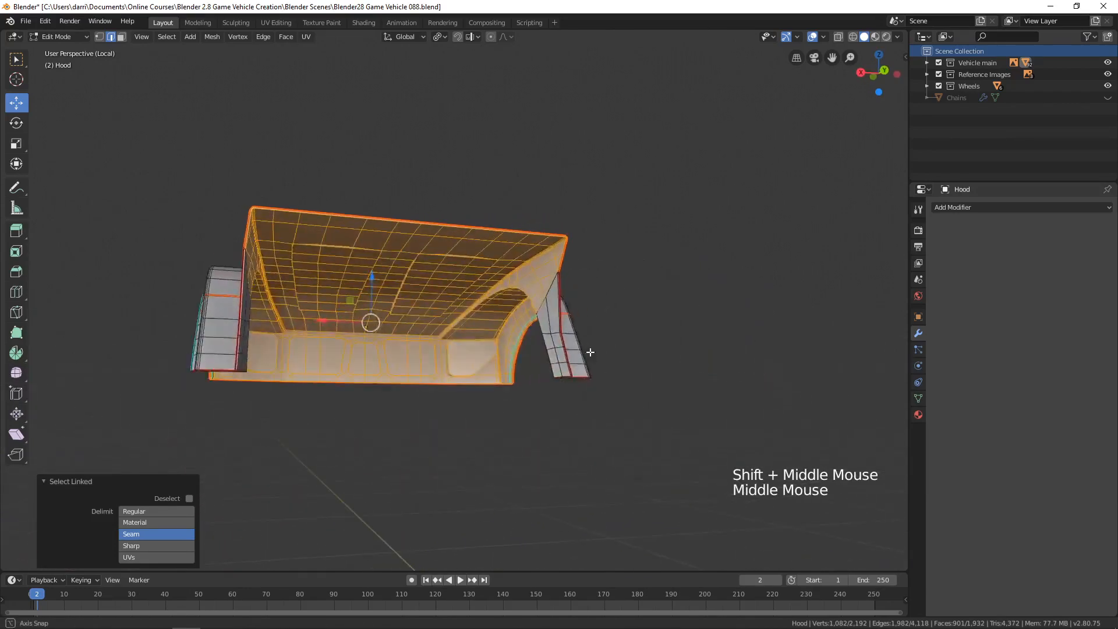
scroll(486, 360, up, 2)
scroll(487, 360, up, 1)
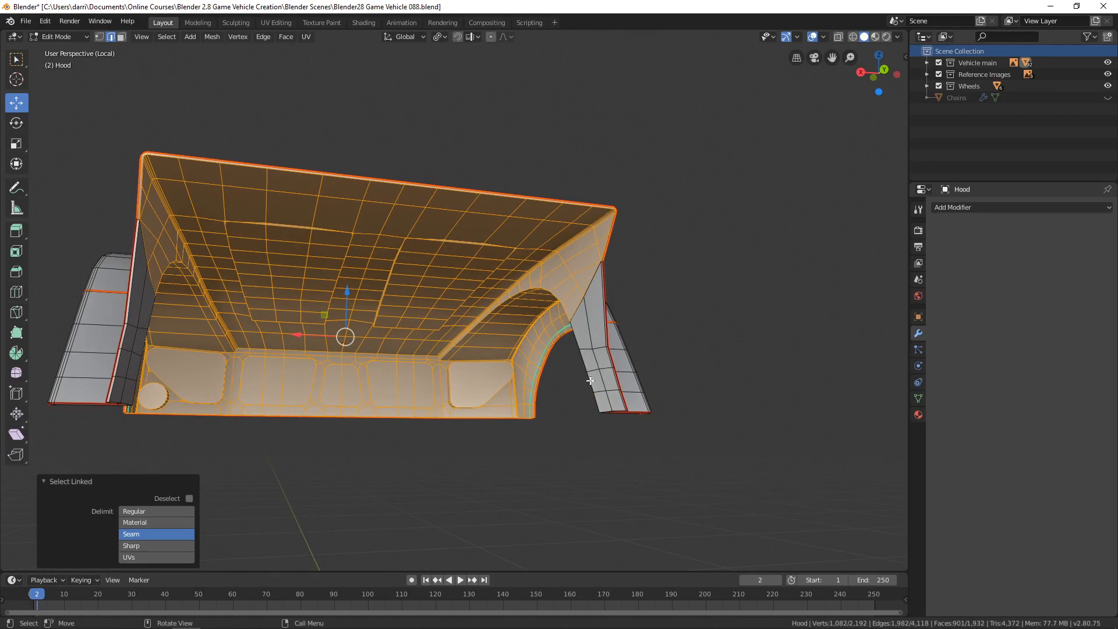
shift+middle_drag(540, 314, 606, 210)
scroll(544, 311, up, 4)
key(alt+a)
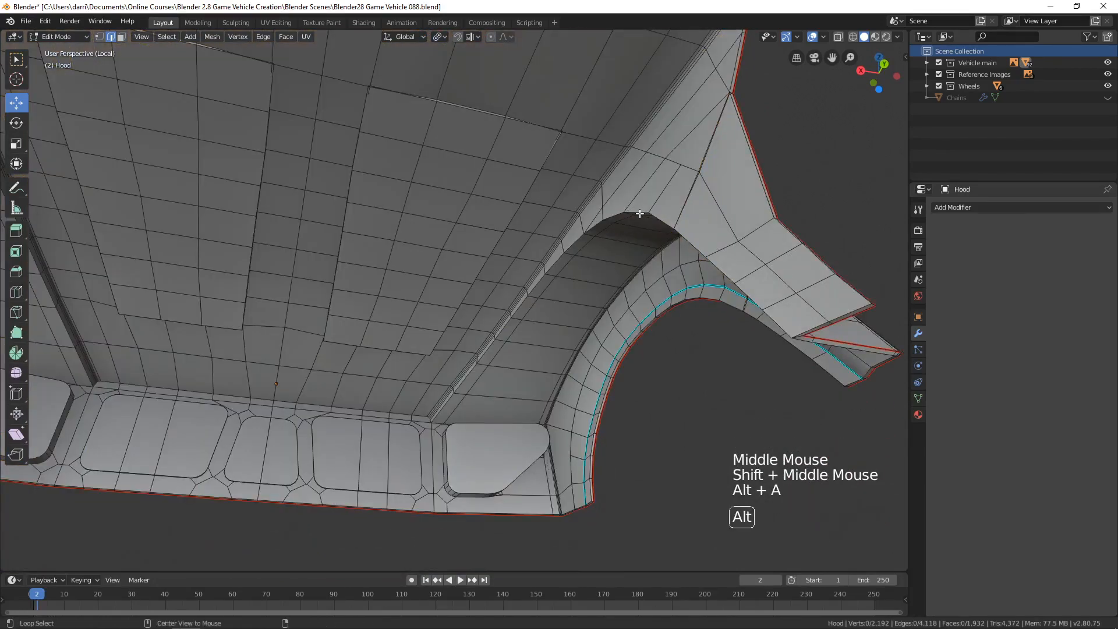
Mark the inner wheel-arch edge, the adjoining front-panel divider and the leg edge opposite the round light as seams, then deselect.
alt+click(635, 209)
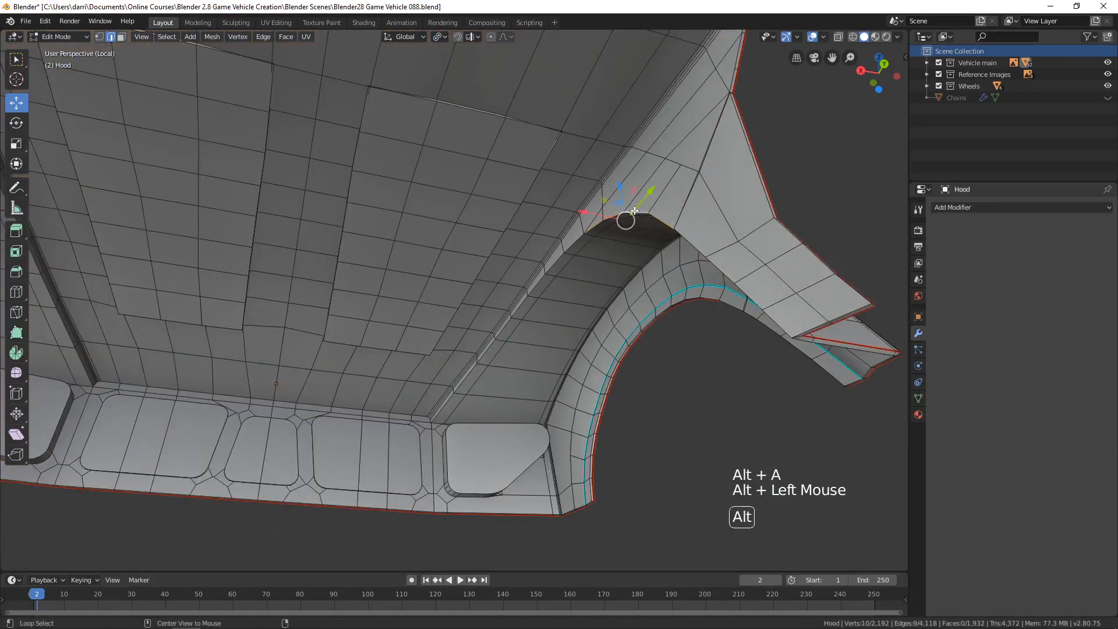
alt+shift+click(558, 261)
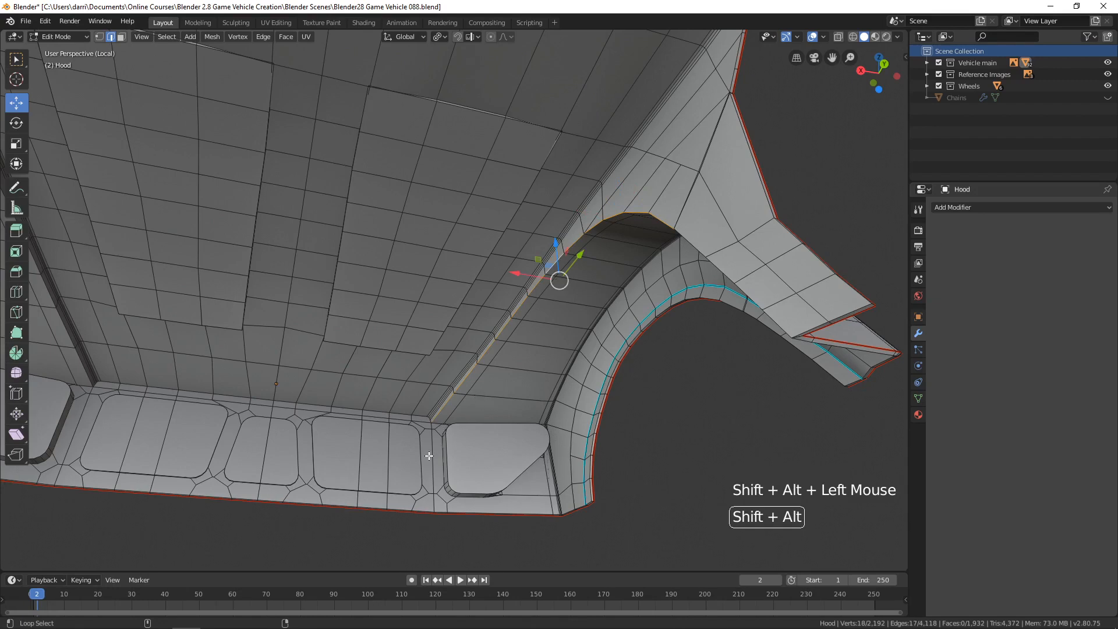
mouse_move(665, 361)
middle_down()
mouse_move(671, 374)
mouse_move(726, 379)
mouse_move(595, 318)
mouse_move(675, 356)
middle_up()
alt+shift+click(552, 294)
key(ctrl+e)
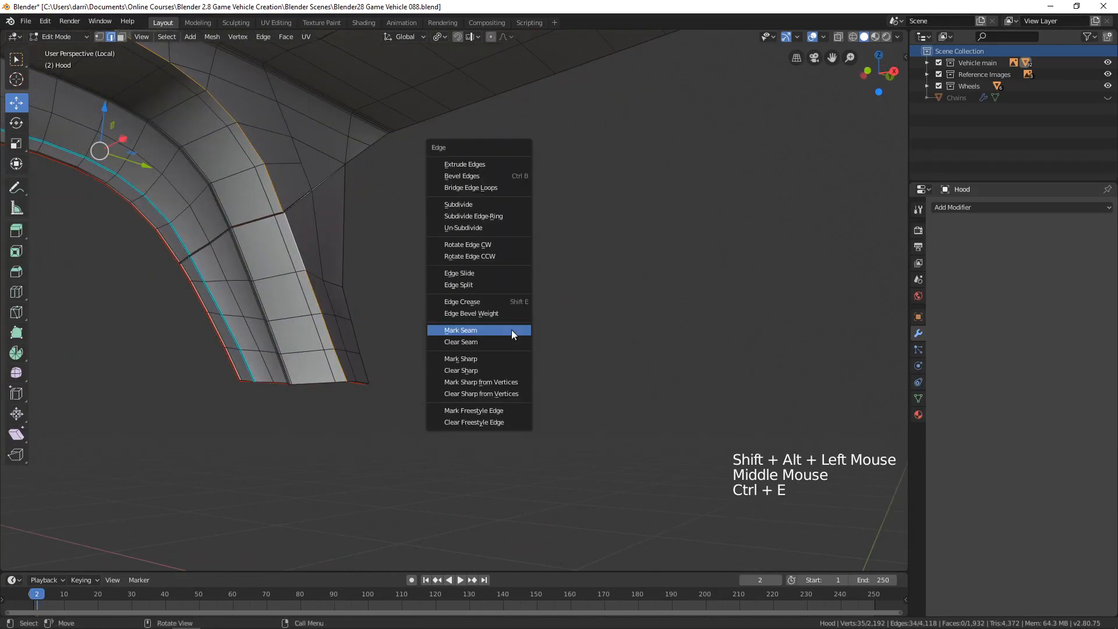
click(489, 329)
scroll(409, 336, down, 3)
key(alt+a)
Select the inner wheel arch and leg opposite the round light as seam-delimited linked geometry and inspect which faces they cover.
middle_drag(411, 337, 432, 349)
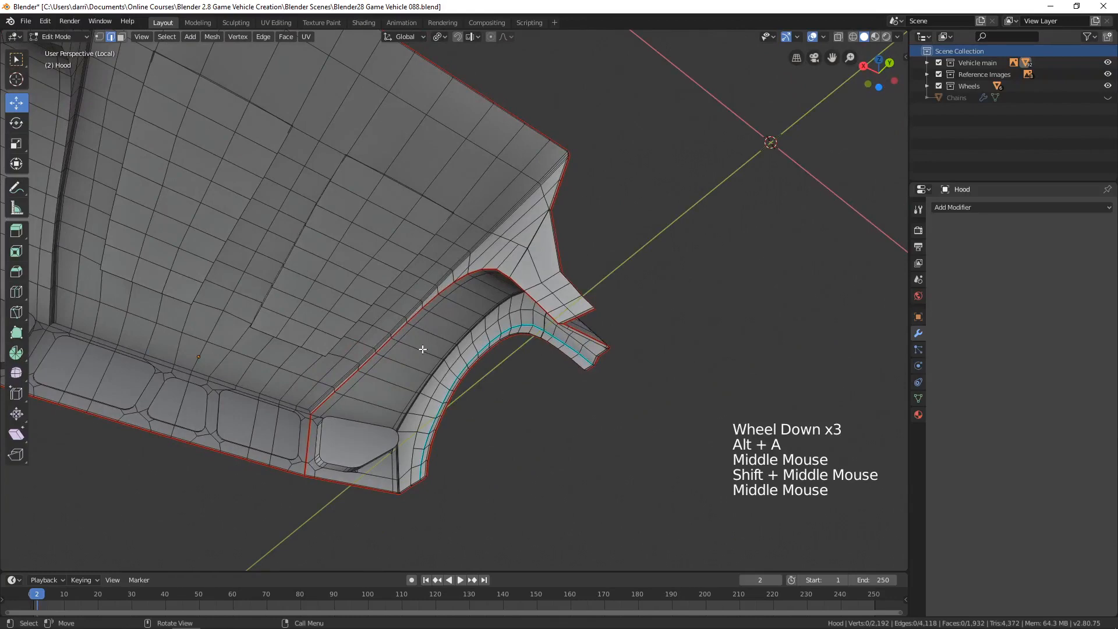
key(l)
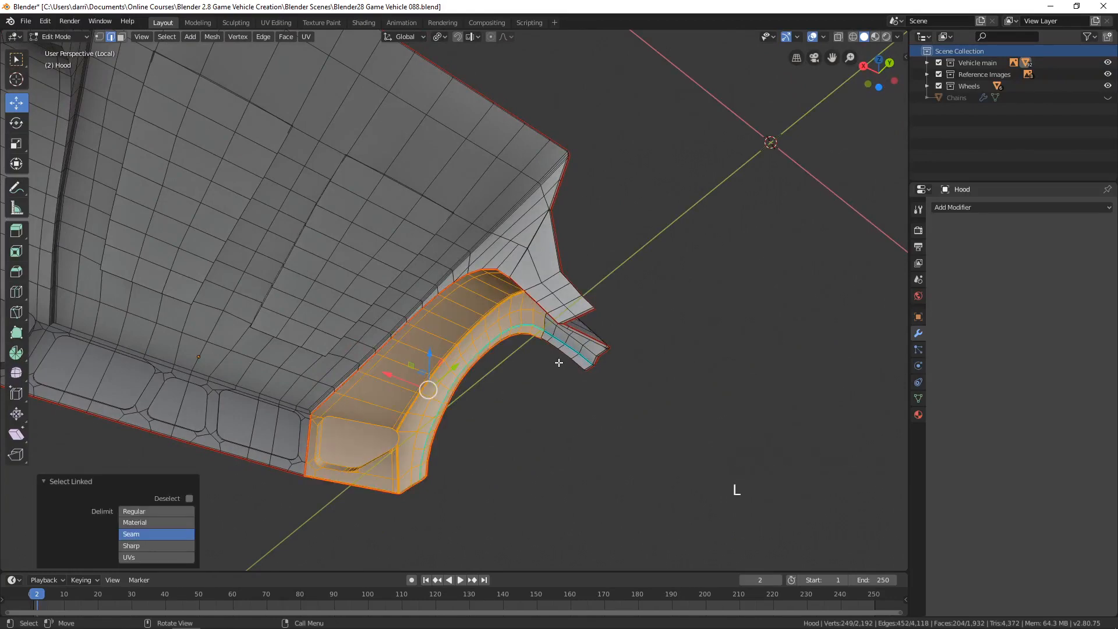
mouse_move(558, 362)
middle_down()
mouse_move(641, 342)
mouse_move(572, 370)
middle_up()
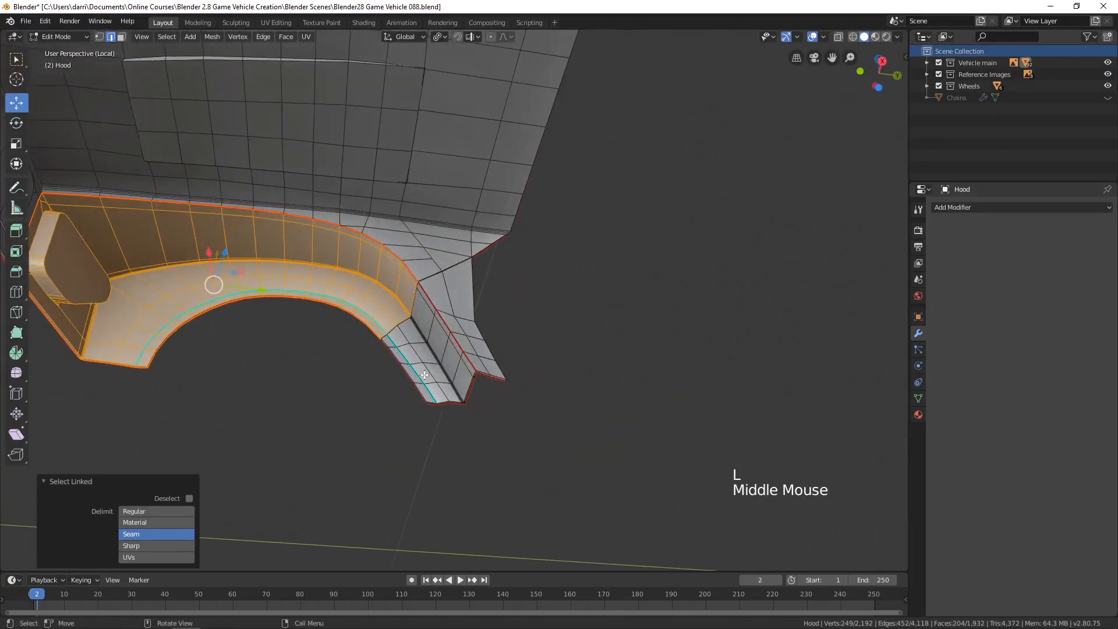
key(l)
middle_drag(430, 372, 369, 412)
scroll(523, 340, down, 2)
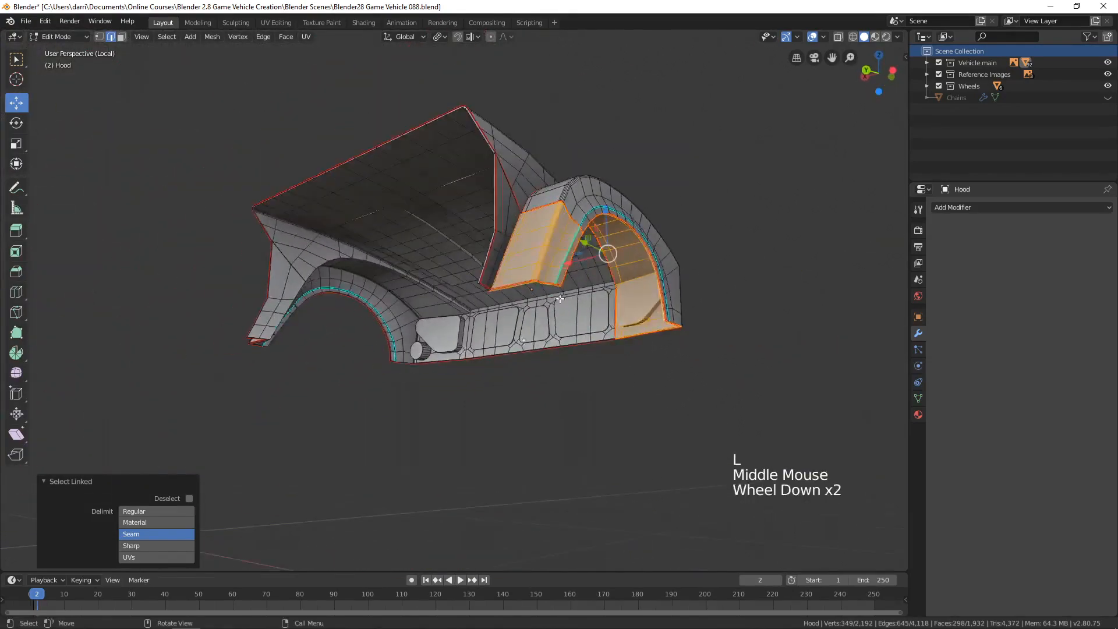
shift+middle_drag(560, 299, 496, 275)
Clear the selection and mark the edge loop at the arch-to-leg joint opposite the round light as a seam.
scroll(496, 347, up, 4)
scroll(524, 287, up, 2)
scroll(416, 317, up, 4)
key(alt+a)
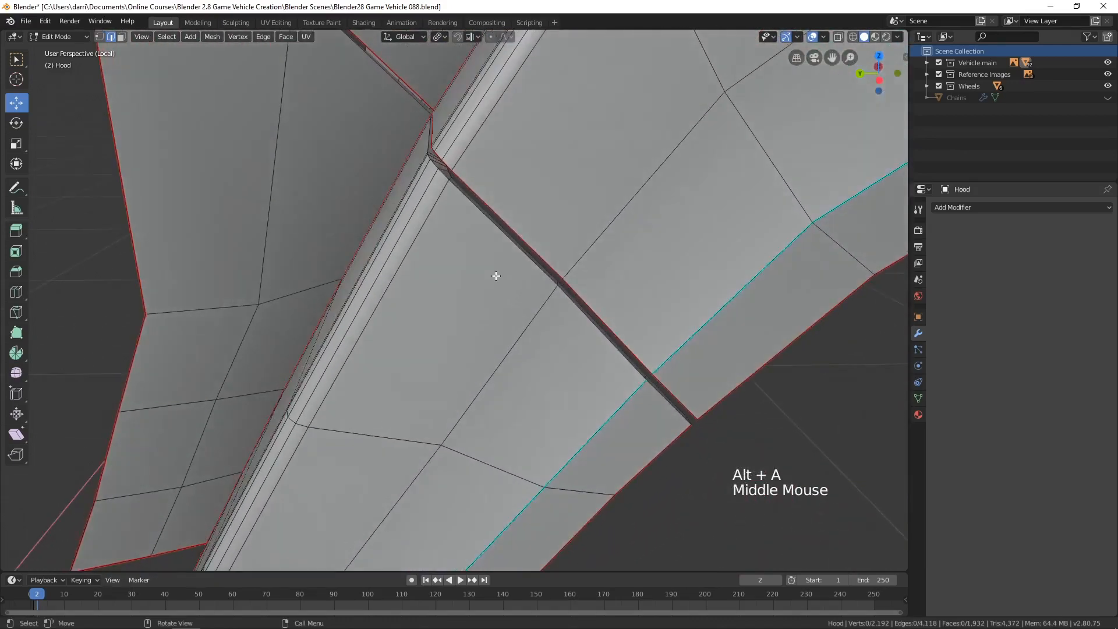
alt+click(513, 247)
key(ctrl+e)
click(505, 266)
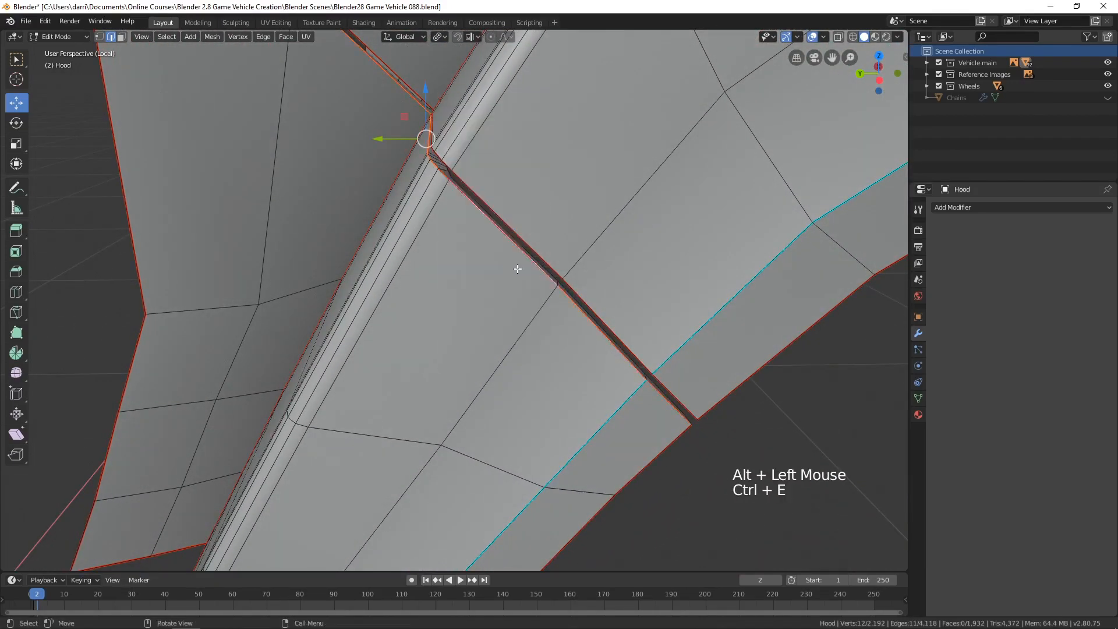
scroll(507, 268, down, 3)
key(alt+a)
Select the inner wheel-arch surfaces opposite the round light as linked geometry again and examine the coverage from outside and behind.
scroll(510, 277, down, 3)
mouse_move(510, 277)
middle_down()
mouse_move(497, 244)
mouse_move(501, 265)
middle_up()
scroll(497, 245, down, 2)
shift+middle_drag(501, 265, 426, 232)
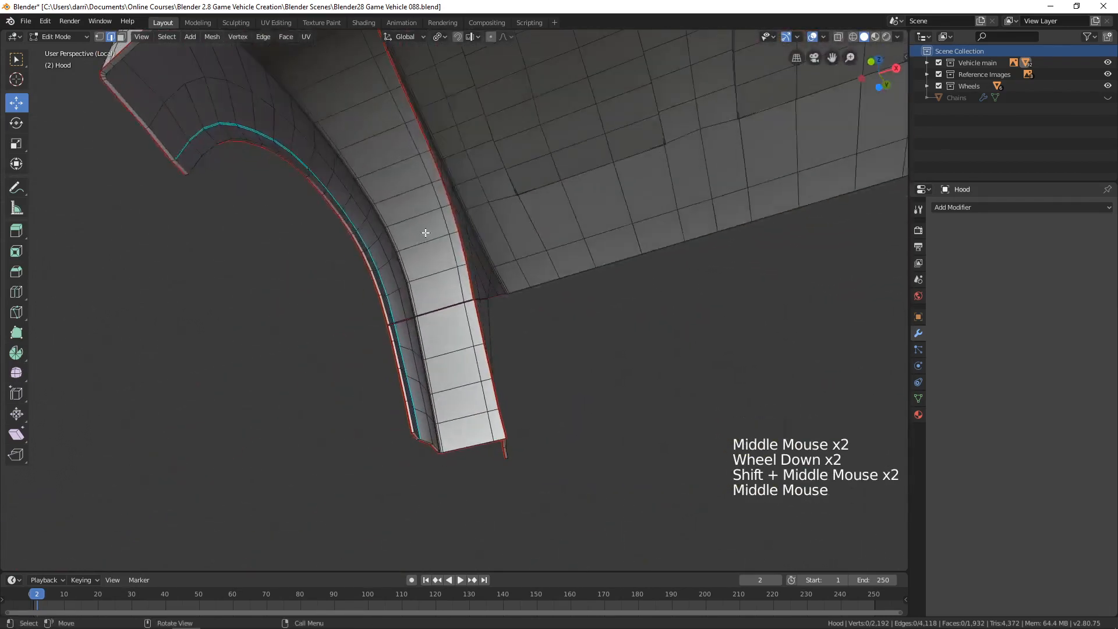
key(l)
key(l)
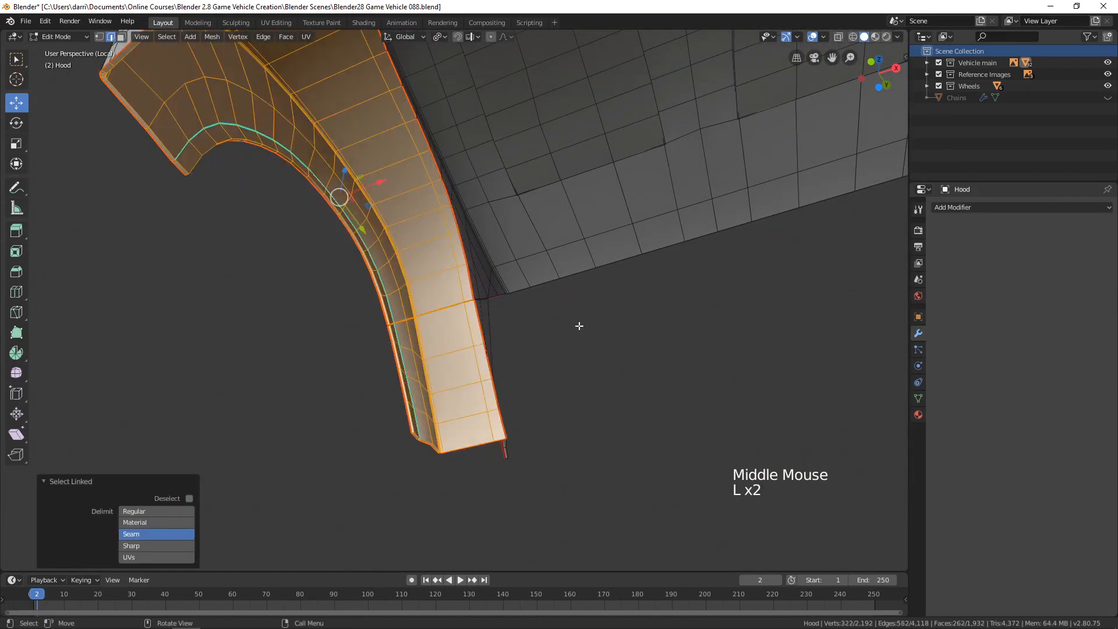
middle_drag(579, 324, 430, 356)
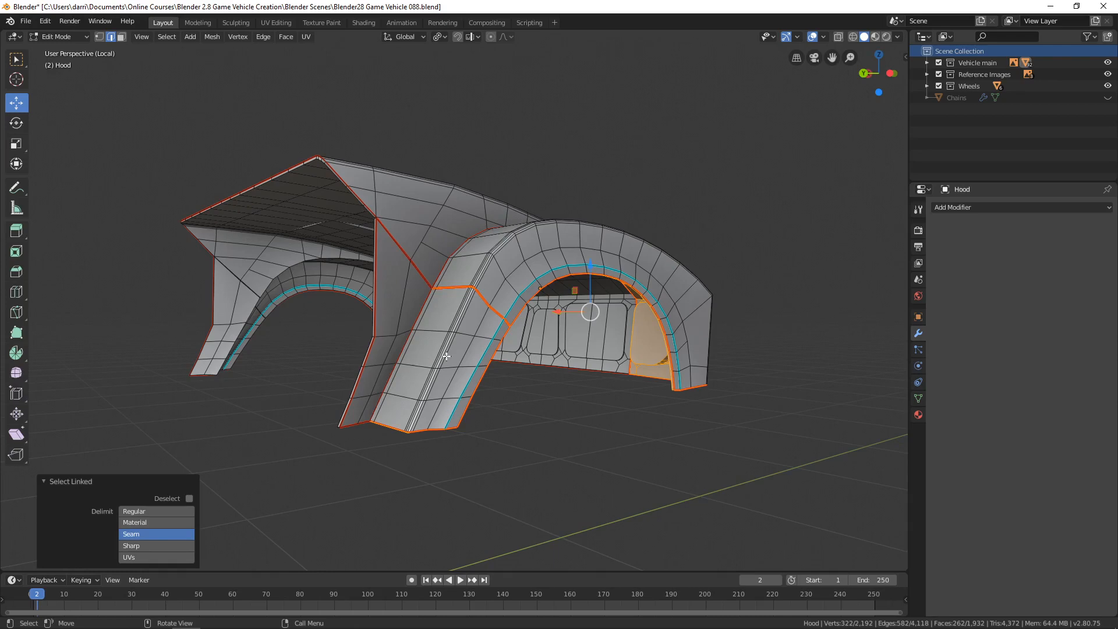
middle_drag(446, 356, 501, 382)
shift+middle_drag(284, 359, 393, 354)
Mark the front-panel divider, inner wheel-arch edge and leg edge on the round-light side as seams, then deselect.
scroll(379, 390, up, 3)
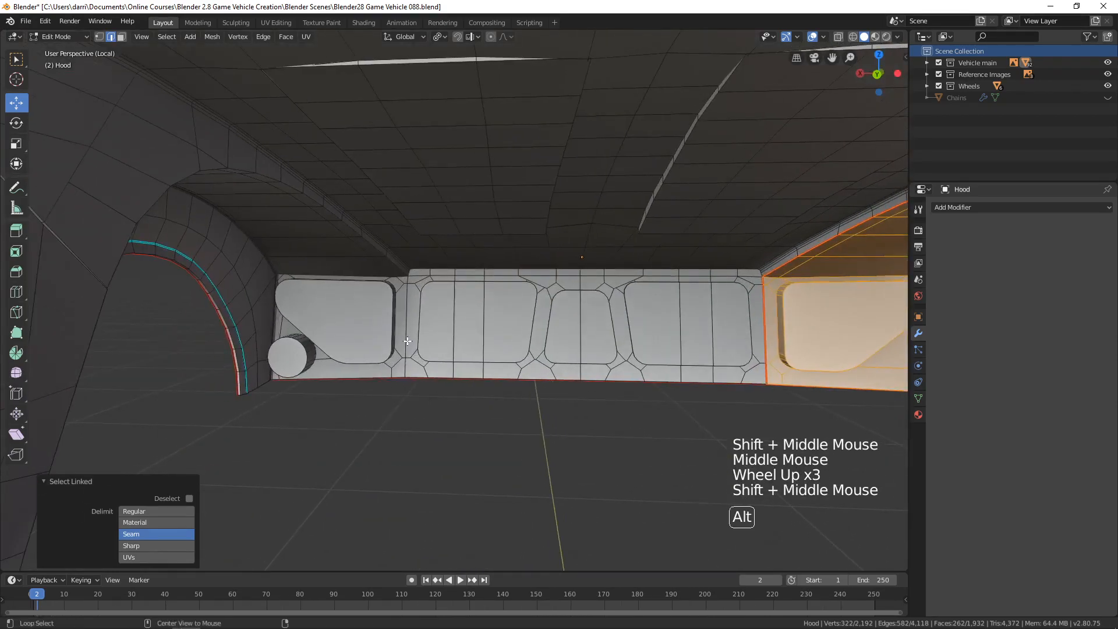
alt+click(407, 334)
alt+shift+click(376, 249)
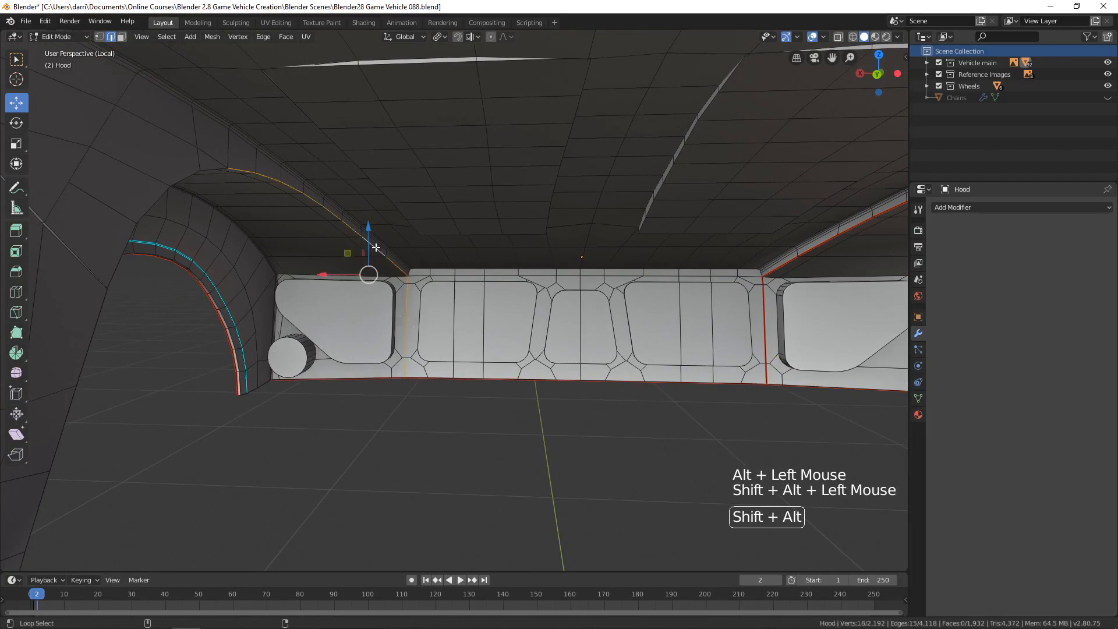
alt+shift+click(121, 240)
scroll(219, 330, down, 3)
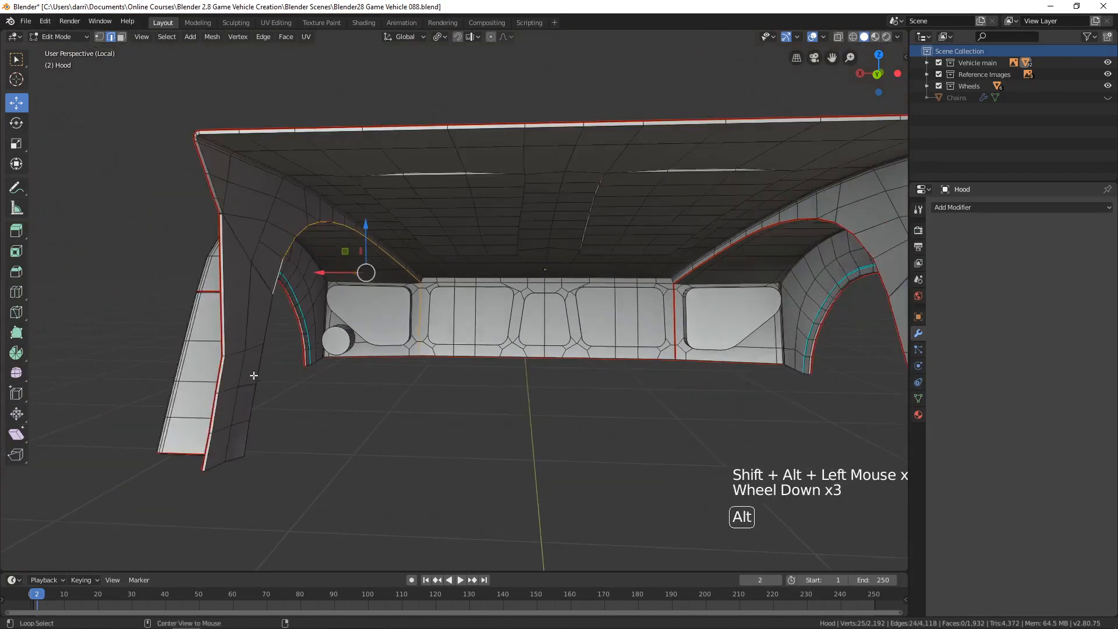
alt+shift+click(253, 365)
middle_drag(278, 380, 303, 341)
middle_drag(300, 302, 435, 336)
key(ctrl+e)
click(307, 334)
key(alt+a)
Check the seam-delimited linked selections of the hood's underside and of the round-light-side inner wheel arch and leg.
scroll(336, 350, down, 3)
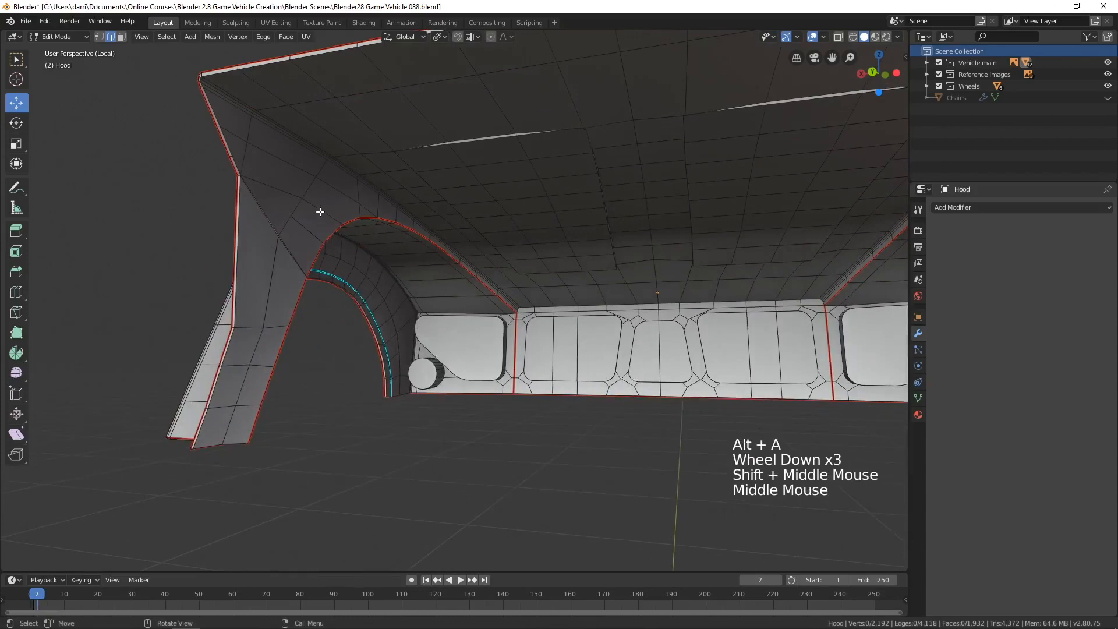
key(l)
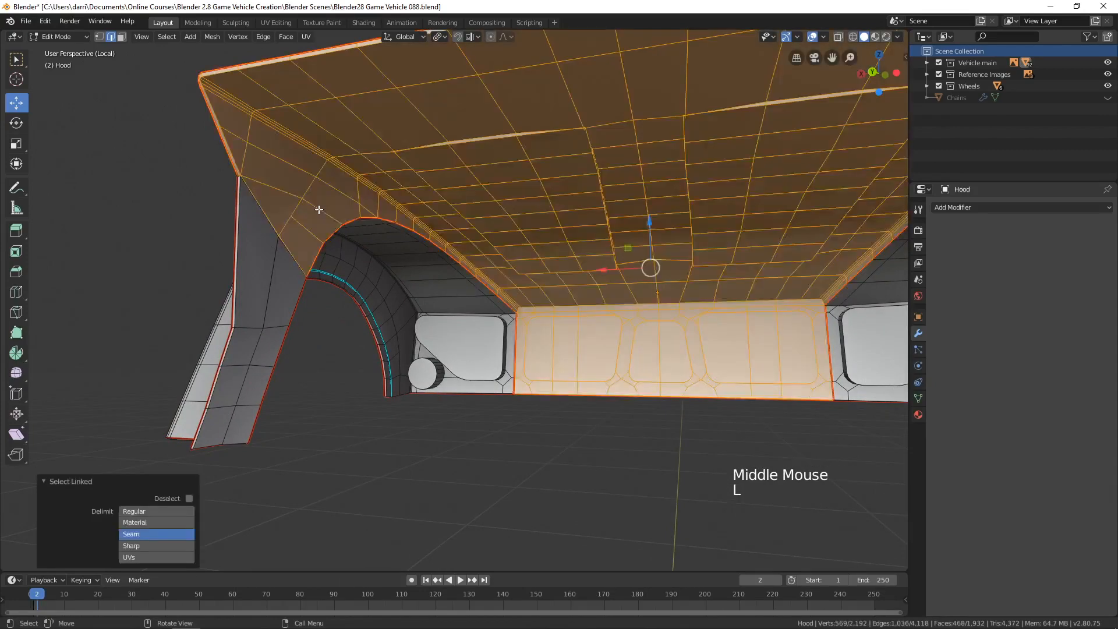
middle_drag(319, 210, 320, 311)
shift+middle_drag(349, 305, 414, 312)
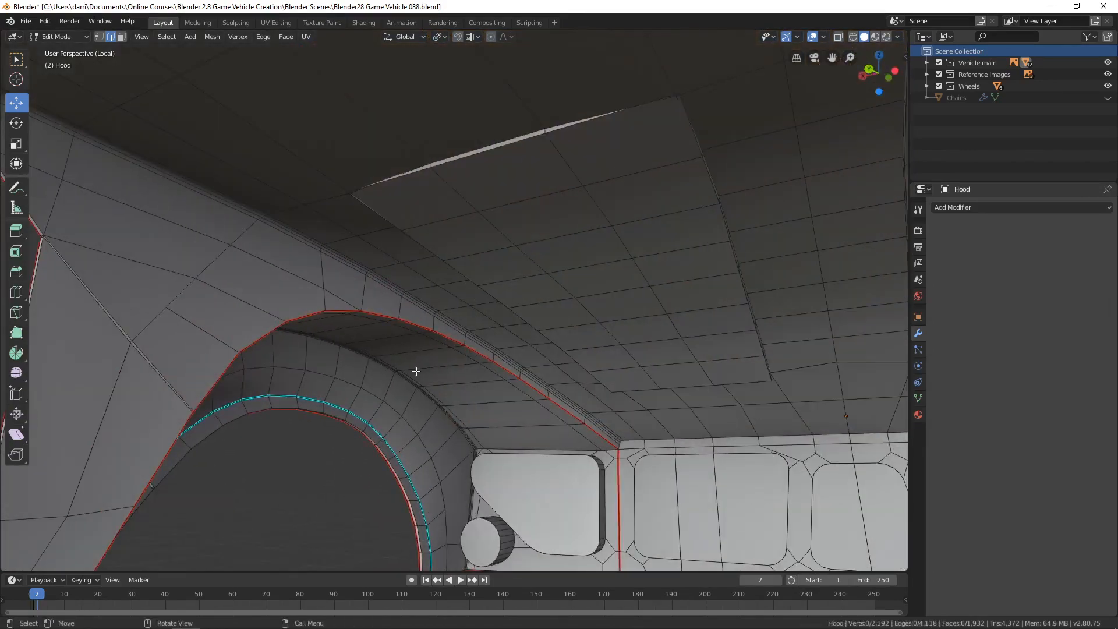
key(l)
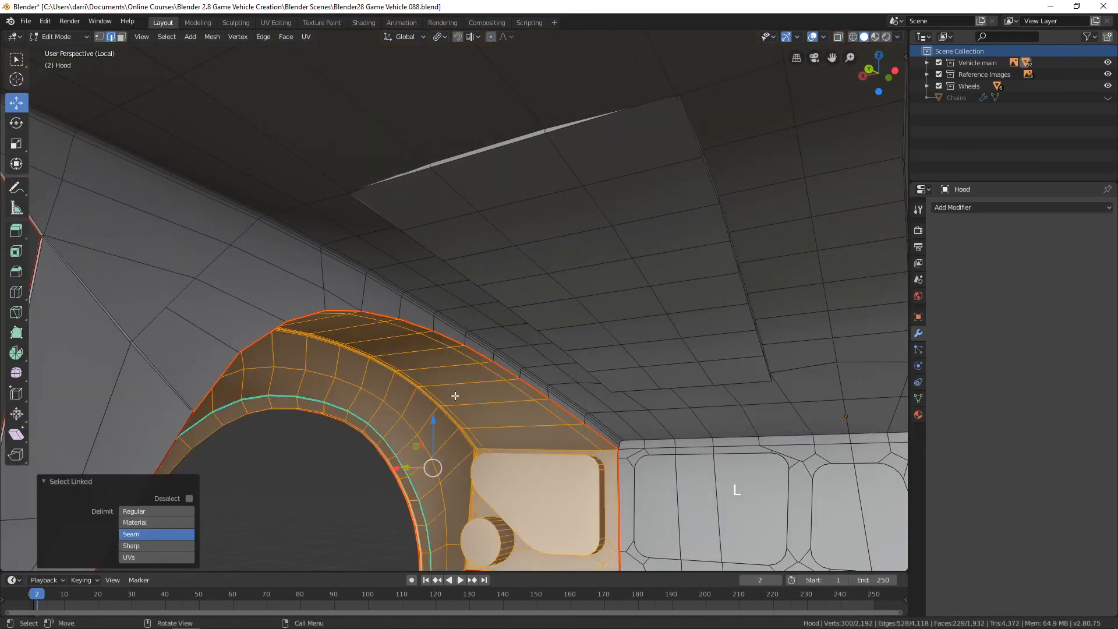
shift+middle_drag(455, 396, 346, 318)
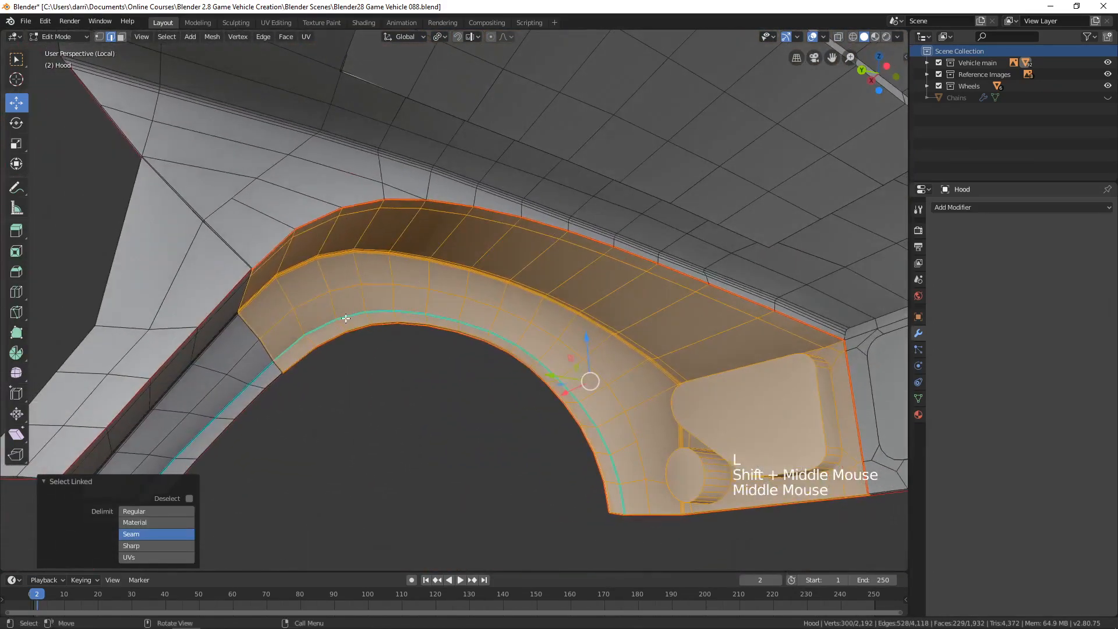
middle_drag(587, 330, 599, 338)
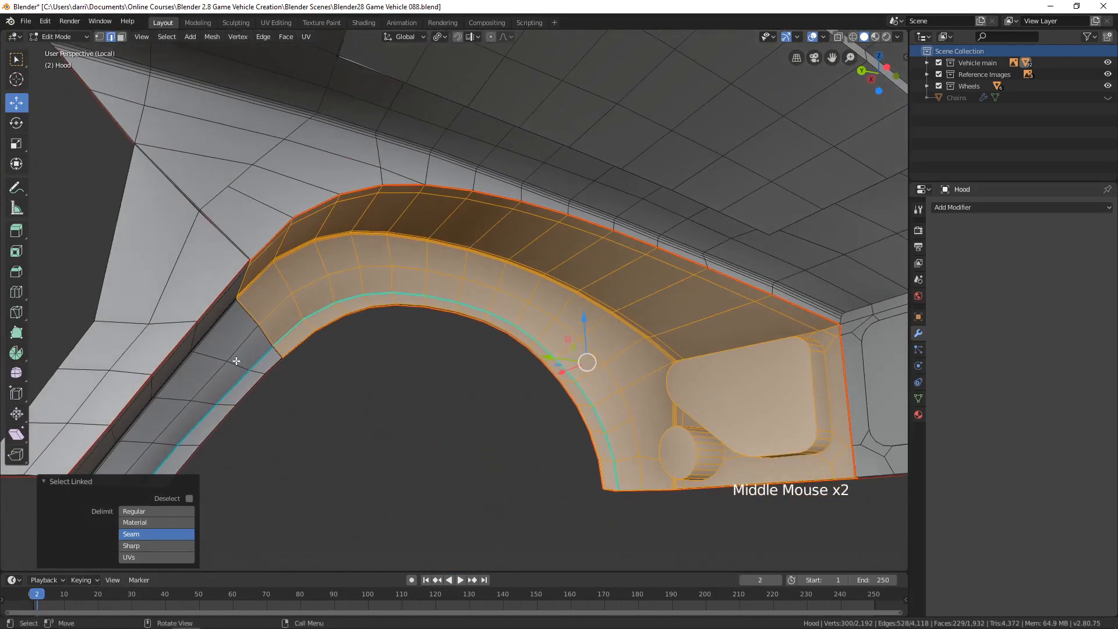
key(l)
scroll(182, 383, down, 4)
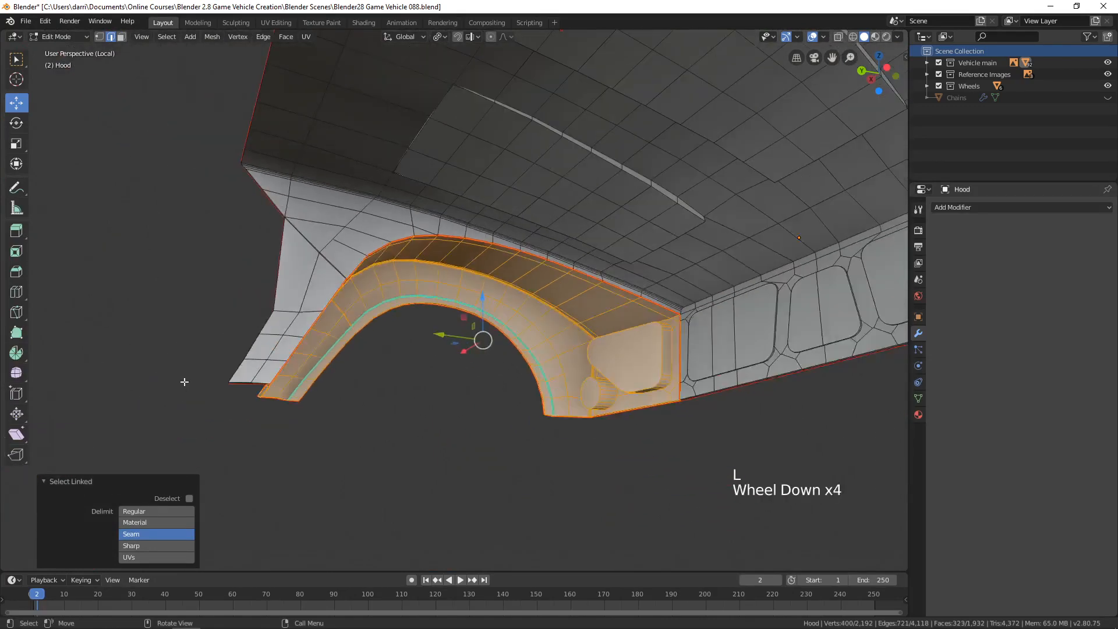
middle_drag(182, 383, 381, 398)
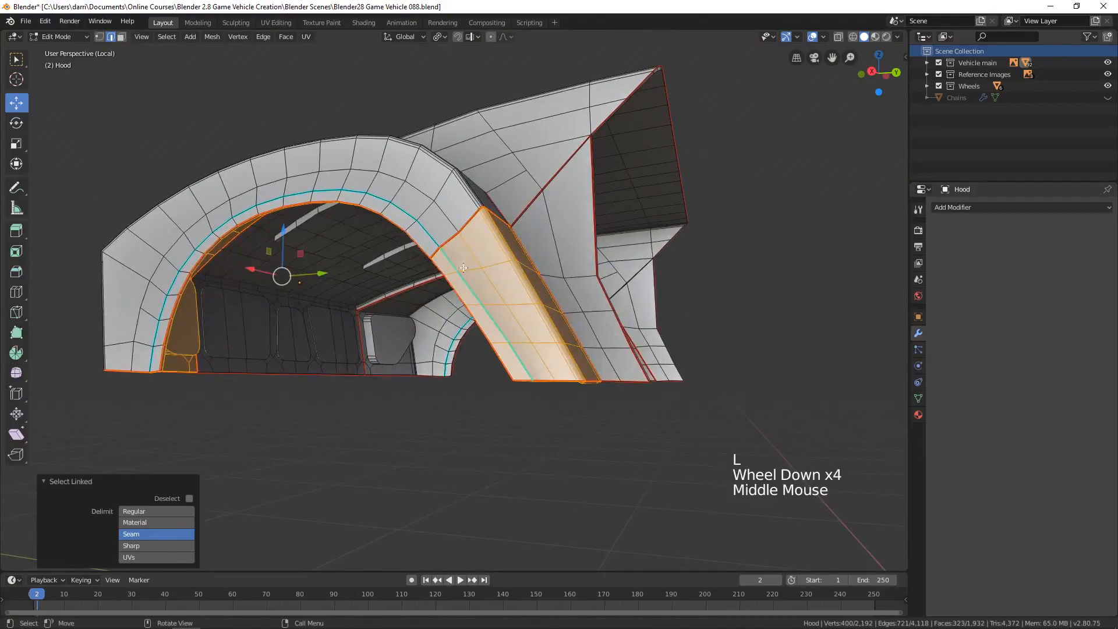
Clear the selection and mark the edge loop at the round-light-side arch-to-leg joint as a seam, then deselect.
shift+middle_drag(463, 268, 356, 281)
scroll(407, 332, up, 3)
key(alt+a)
middle_drag(352, 325, 347, 319)
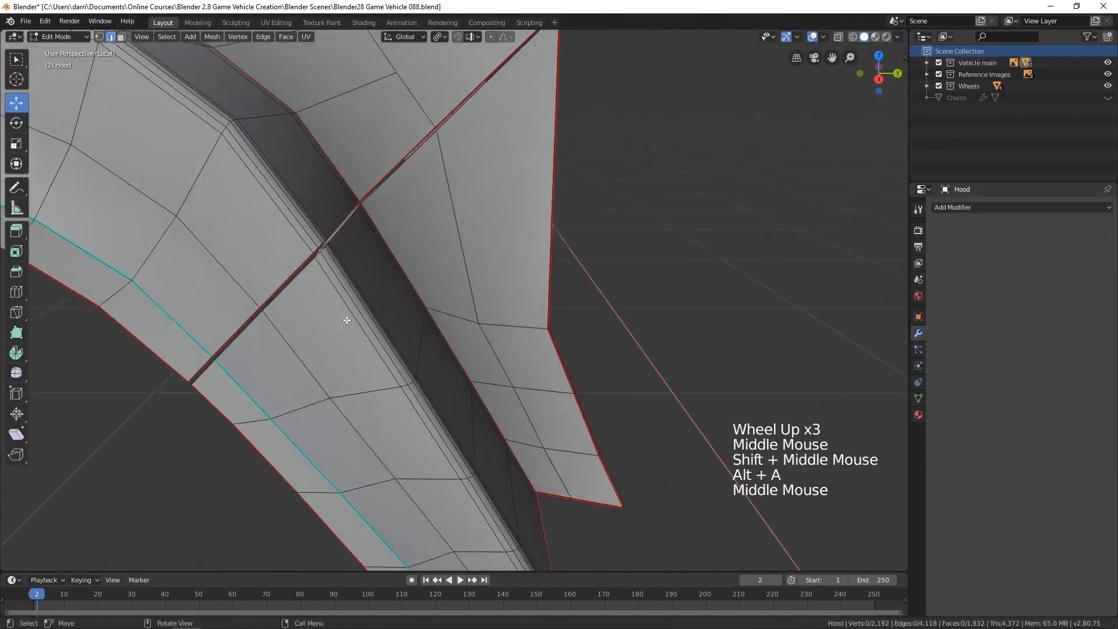
alt+click(290, 291)
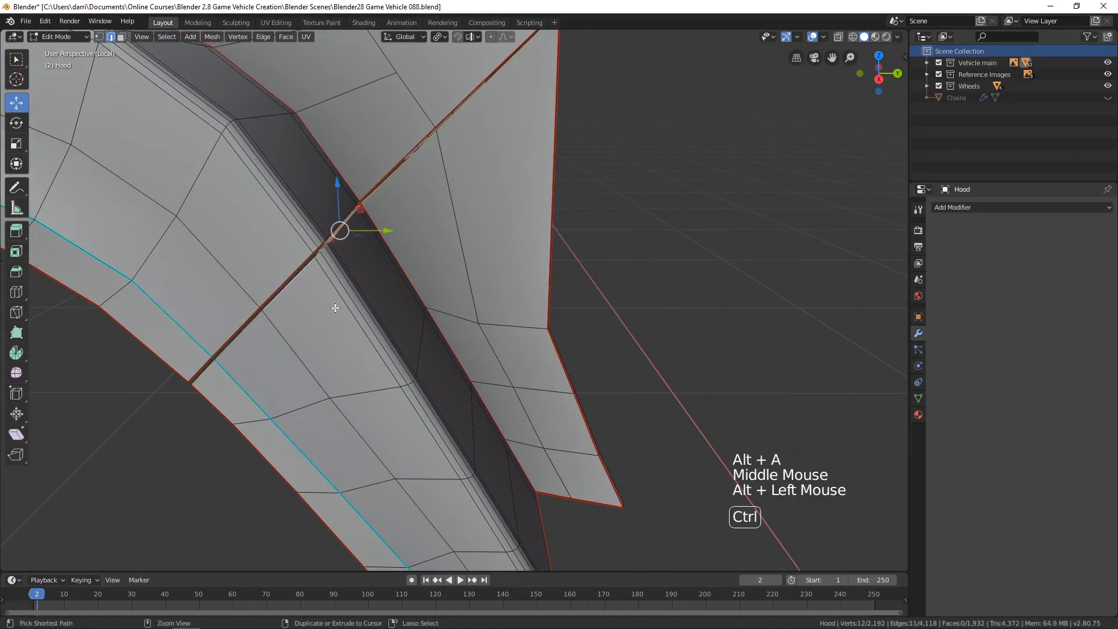
key(ctrl+e)
click(323, 311)
key(alt+a)
Recheck the linked selection of the inner wheel arch opposite the round light by viewing the hood from below and above, then deselect.
scroll(407, 303, down, 3)
middle_drag(407, 302, 527, 387)
key(l)
key(l)
key(alt+a)
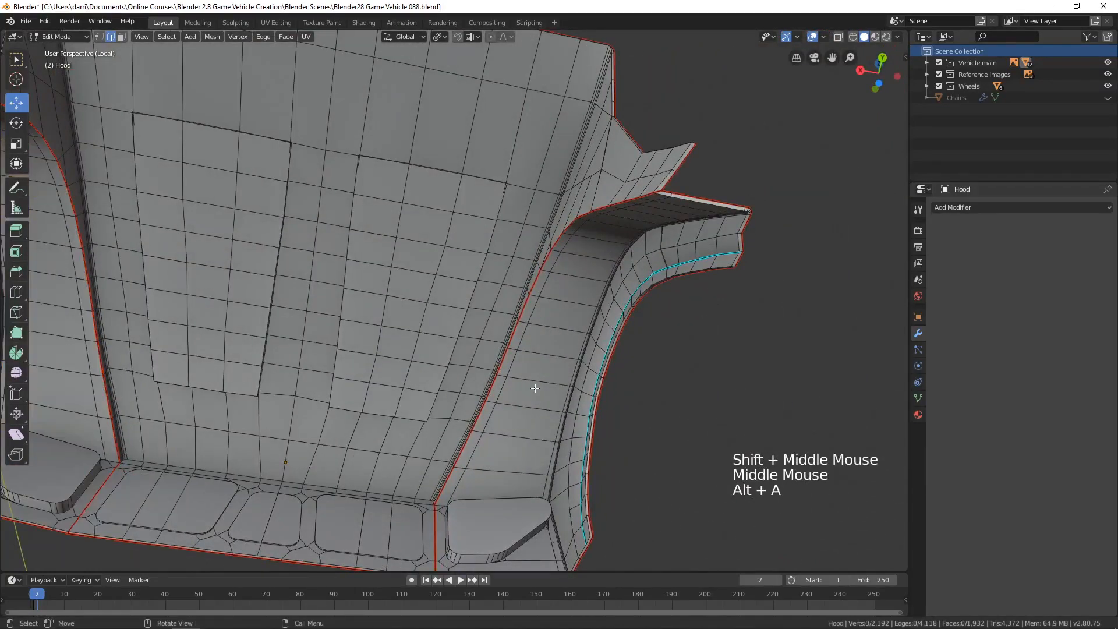
key(l)
key(l)
scroll(674, 309, down, 4)
middle_drag(674, 309, 544, 289)
scroll(652, 384, up, 5)
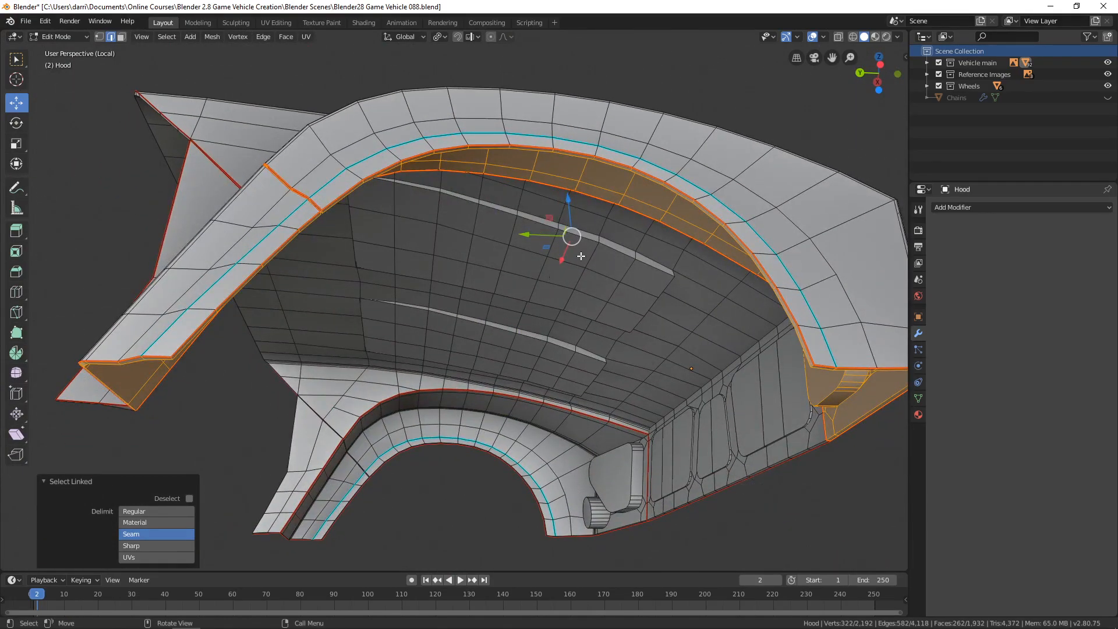
scroll(525, 293, down, 4)
middle_drag(525, 293, 512, 398)
shift+middle_drag(512, 399, 609, 402)
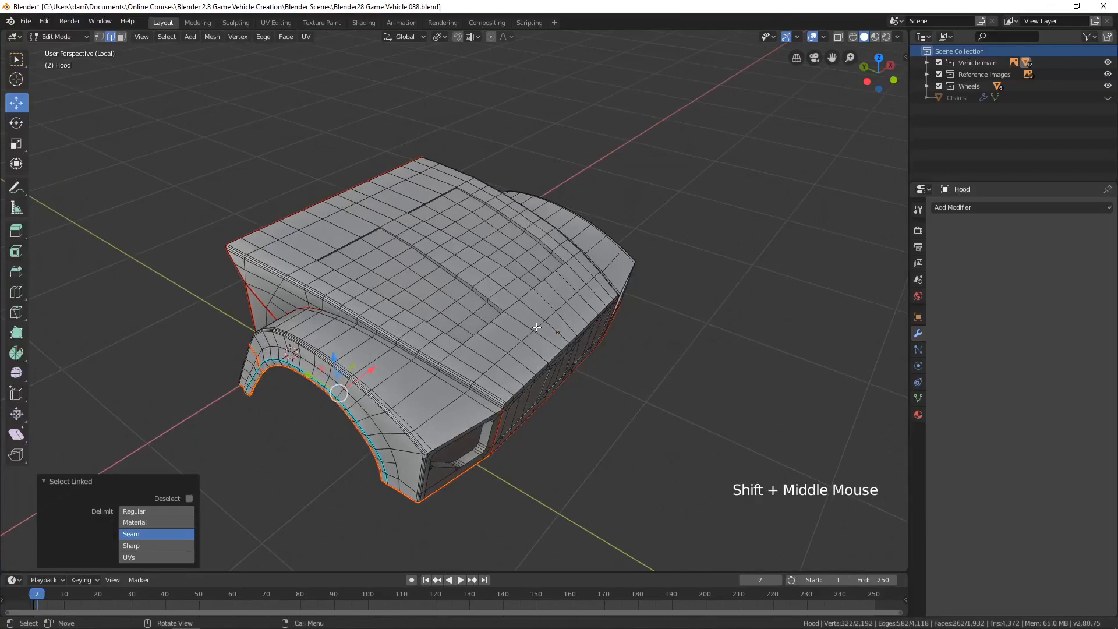
key(alt+a)
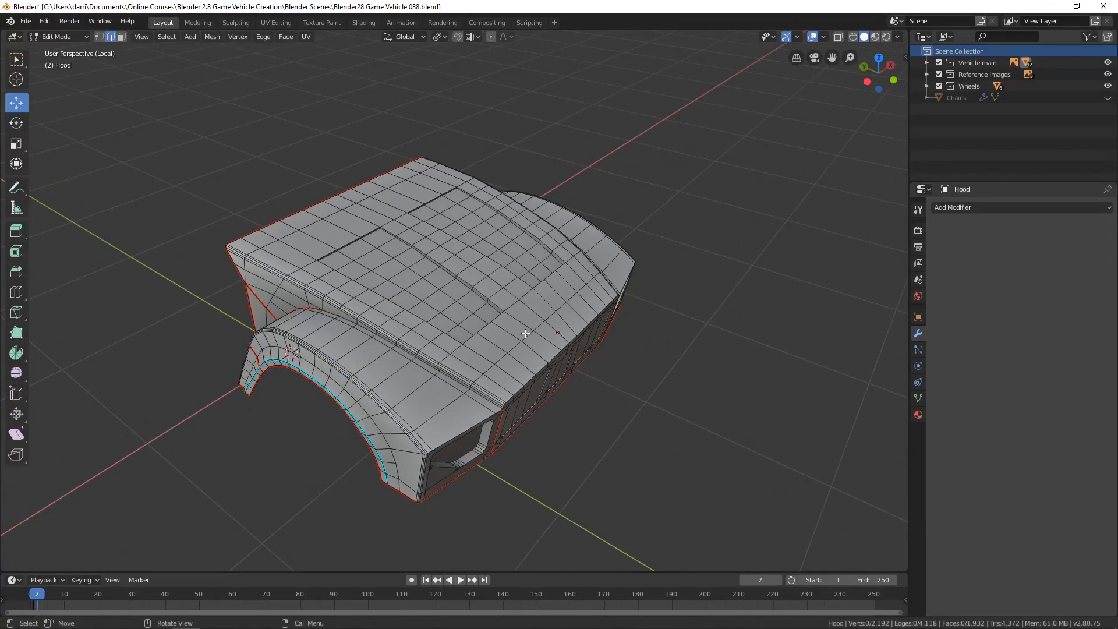
Select the hood's central underside and inner front panel as seam-delimited linked geometry and delete the faces.
middle_drag(453, 446, 466, 284)
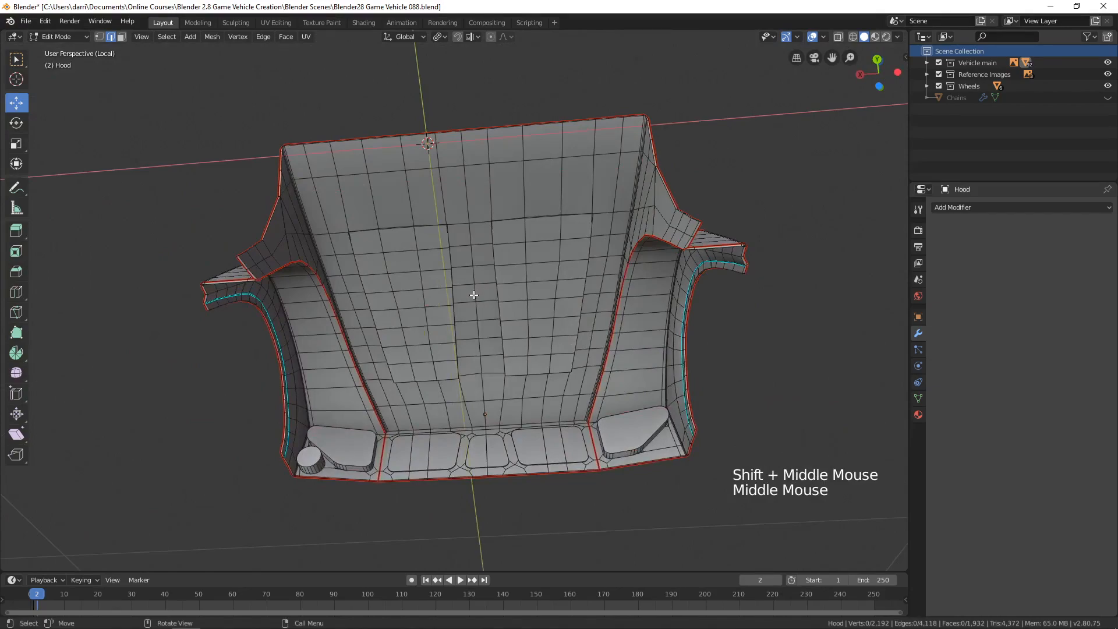
key(l)
middle_drag(575, 327, 399, 392)
scroll(378, 384, up, 1)
scroll(391, 384, up, 1)
scroll(400, 392, down, 2)
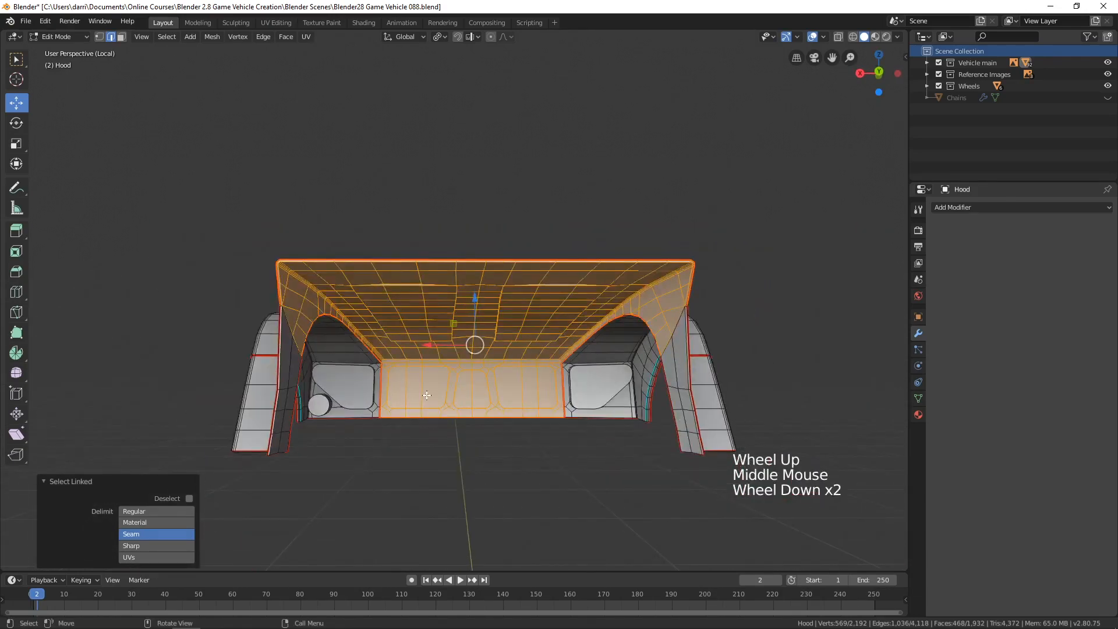
key(x)
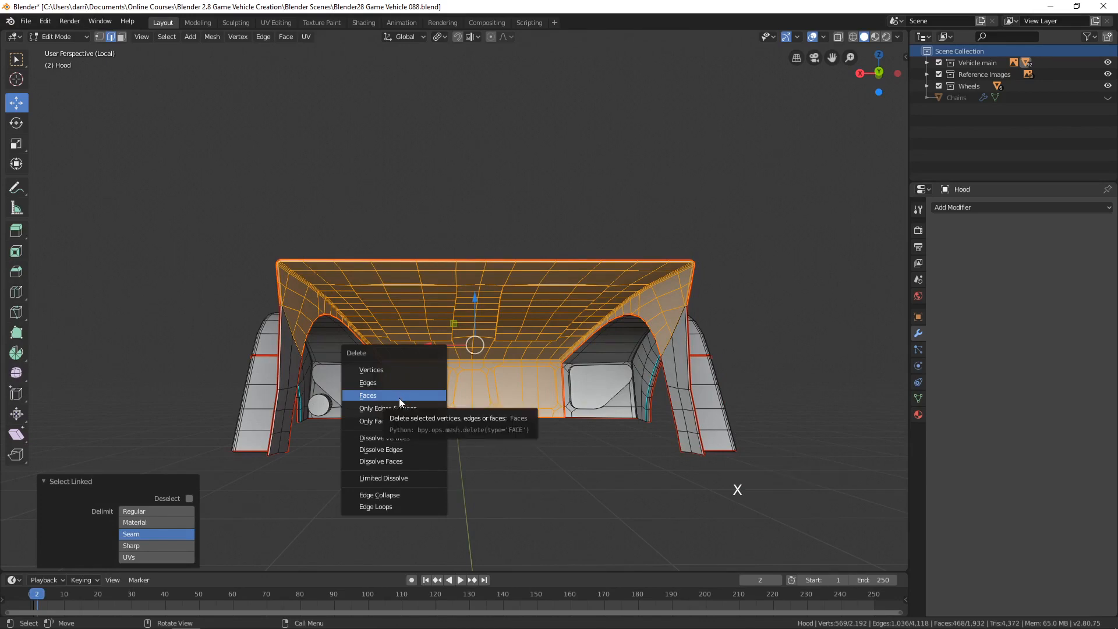
click(399, 397)
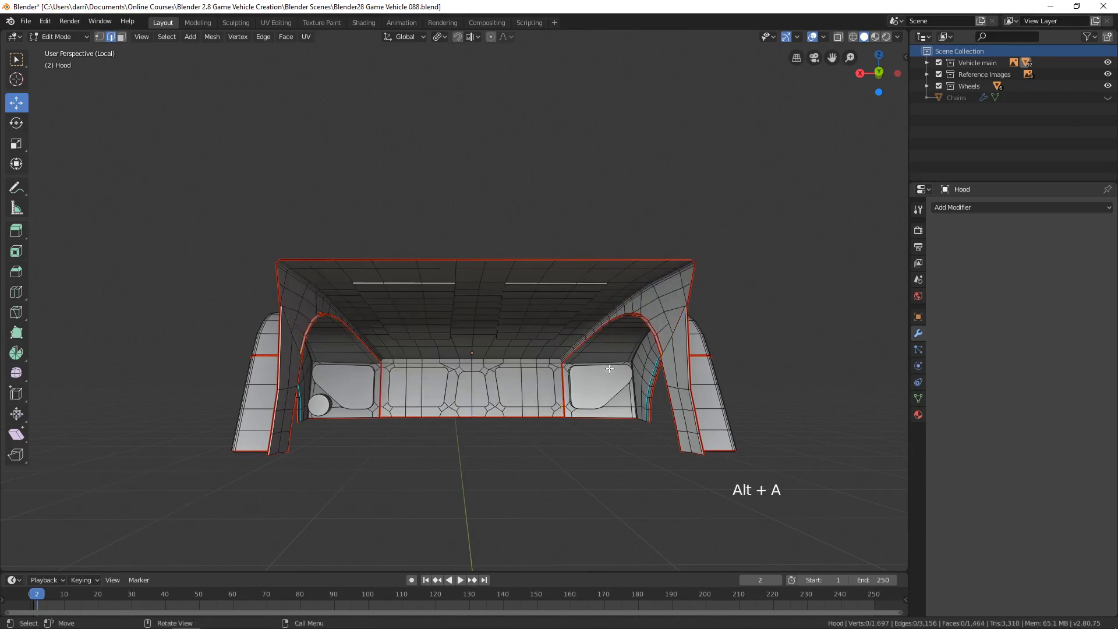
Leave Edit Mode to examine the hood's underside and inner fender up close, then return to editing the hood.
middle_drag(609, 369, 638, 324)
key(Tab)
scroll(588, 389, up, 1)
scroll(617, 349, up, 3)
shift+middle_drag(600, 375, 565, 355)
middle_drag(565, 355, 509, 297)
scroll(533, 337, up, 2)
scroll(511, 324, up, 1)
mouse_move(397, 337)
middle_down()
mouse_move(447, 380)
mouse_move(466, 315)
mouse_move(396, 342)
middle_up()
scroll(523, 353, down, 4)
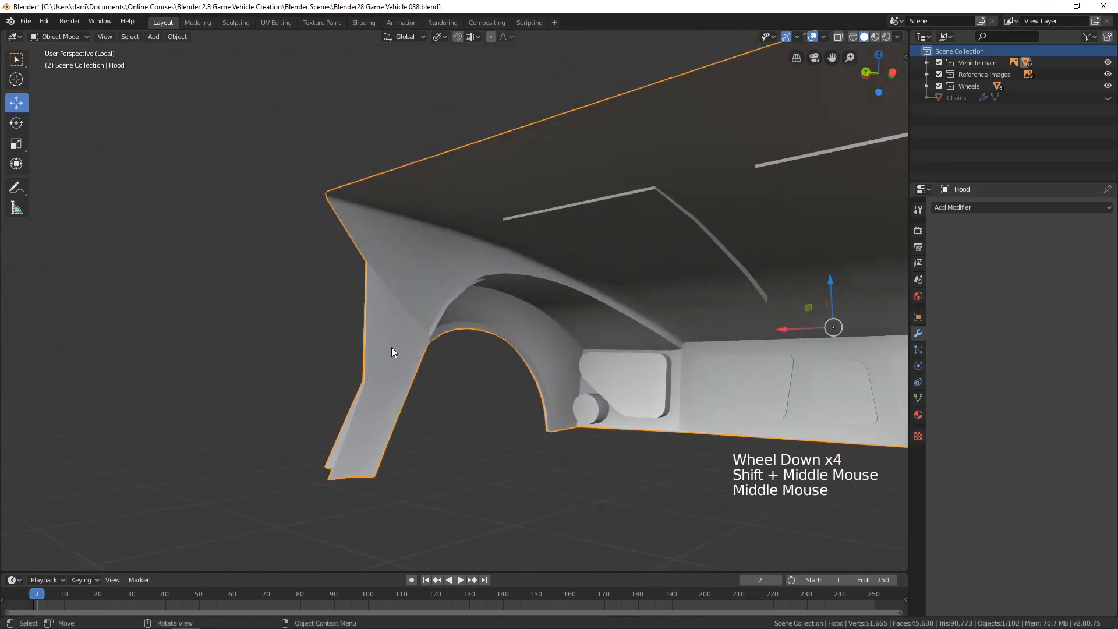
click(391, 347)
key(Tab)
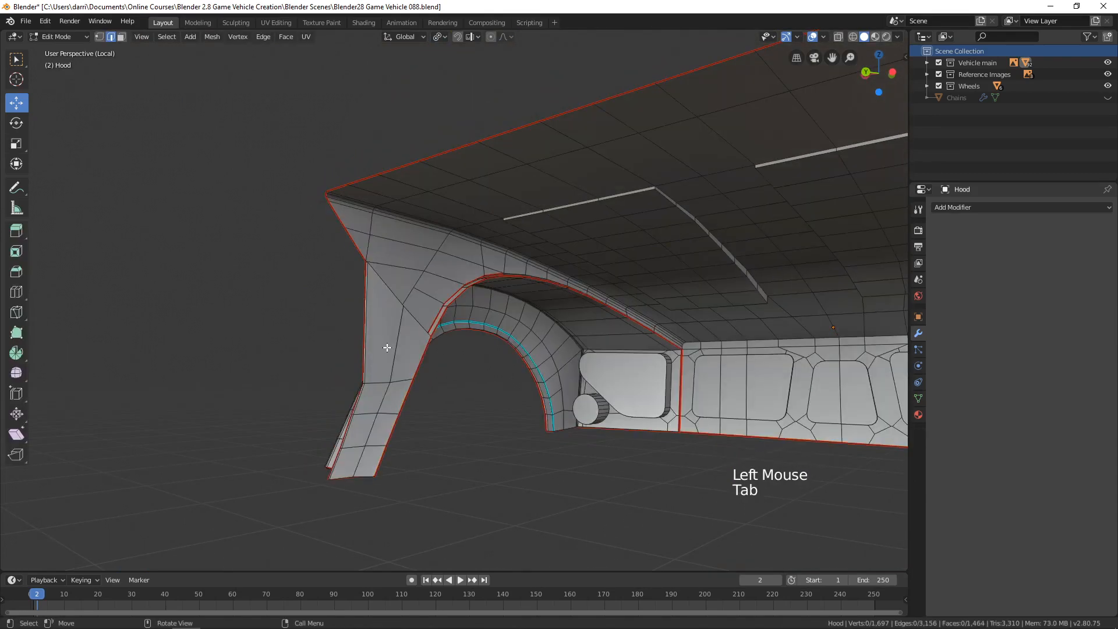
Select the inner panel of the hood's rear leg on the round-light side as seam-delimited linked geometry and delete its faces.
key(l)
middle_drag(388, 347, 385, 378)
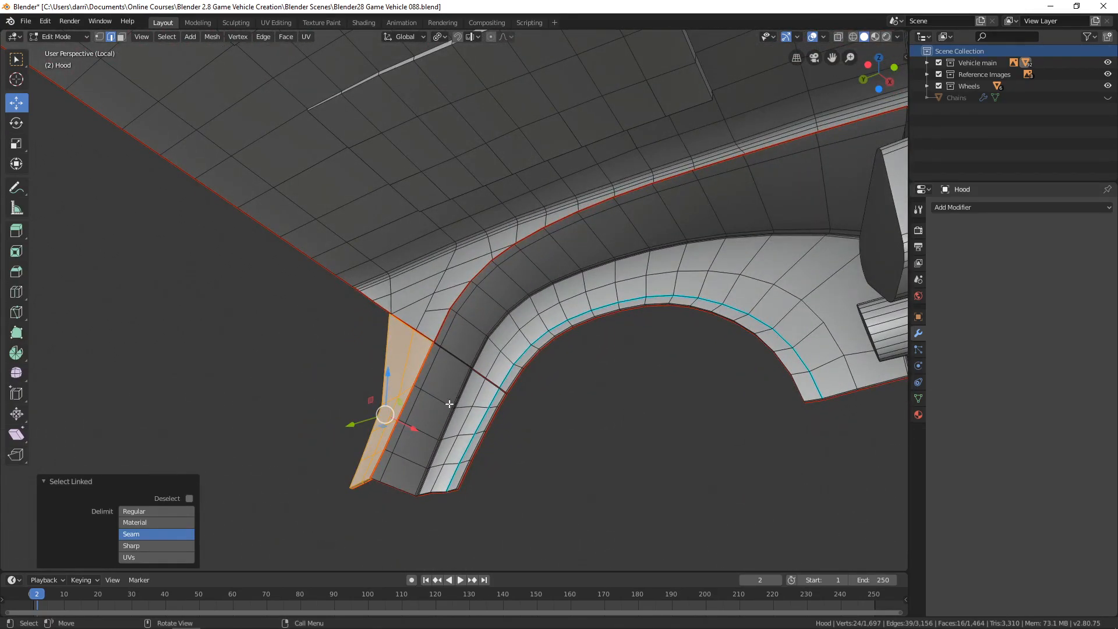
key(x)
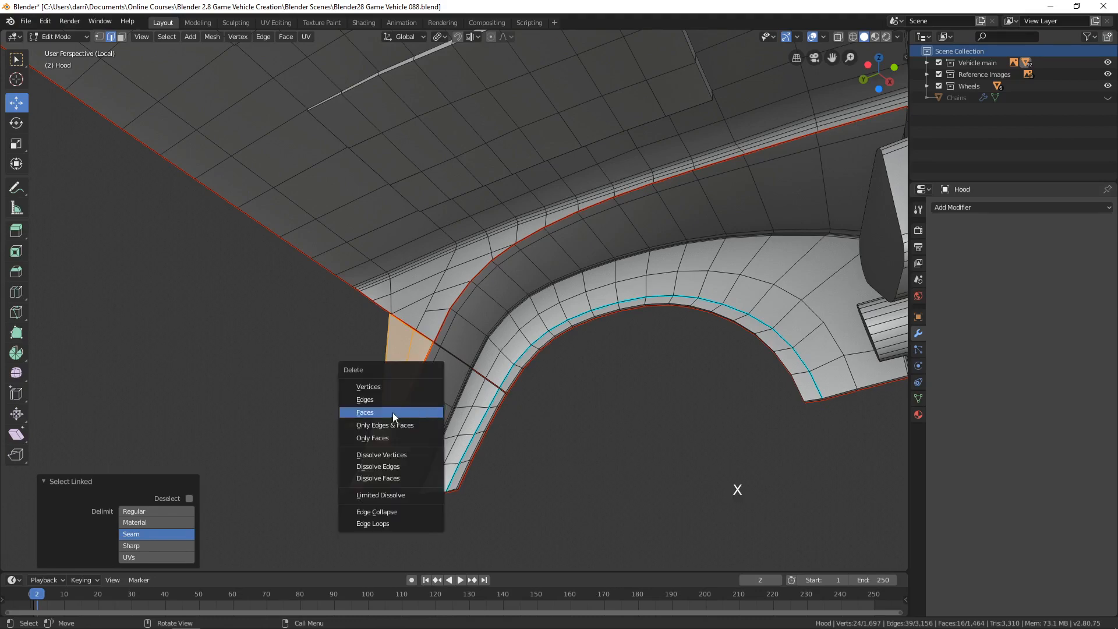
click(393, 413)
key(alt+a)
scroll(344, 385, down, 4)
Delete the faces of the matching inner leg panel on the side opposite the round light, then deselect.
middle_drag(344, 384, 585, 362)
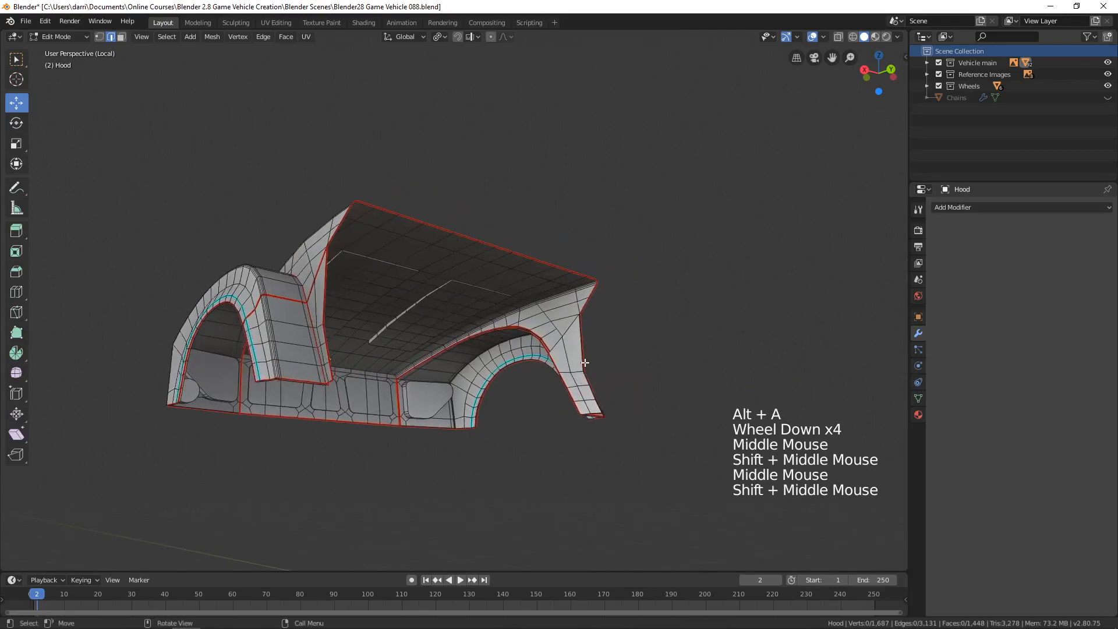
key(l)
middle_drag(665, 378, 635, 396)
key(x)
click(617, 397)
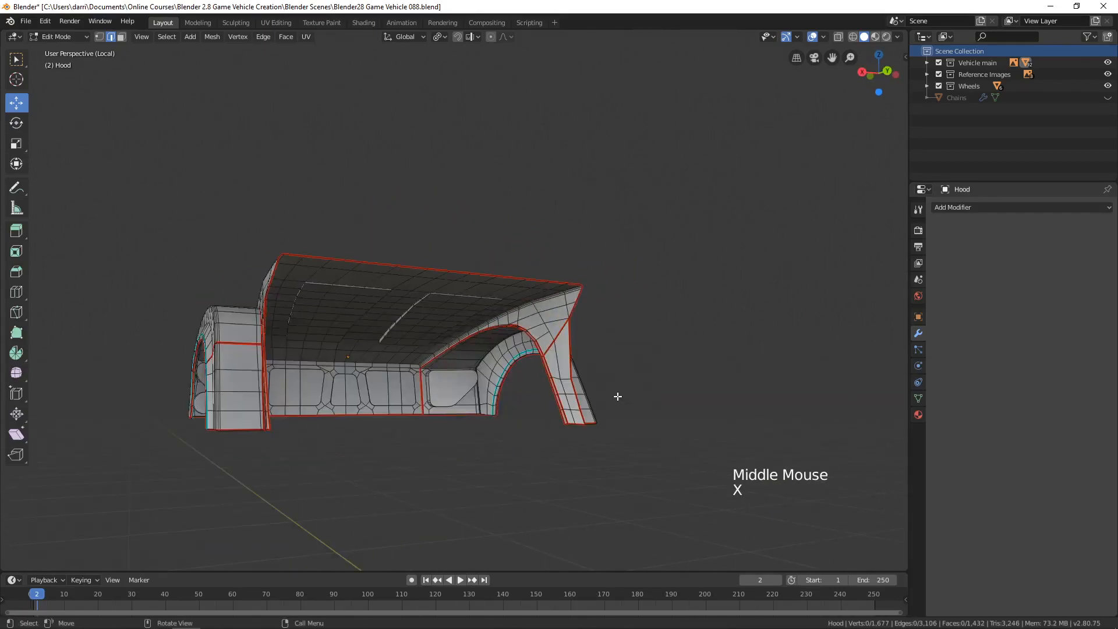
key(alt+a)
Check both inner wheel arches and their leg sections by selecting them as seam-delimited linked geometry and viewing them from below.
shift+middle_drag(512, 391, 592, 335)
scroll(594, 377, up, 4)
scroll(592, 335, down, 2)
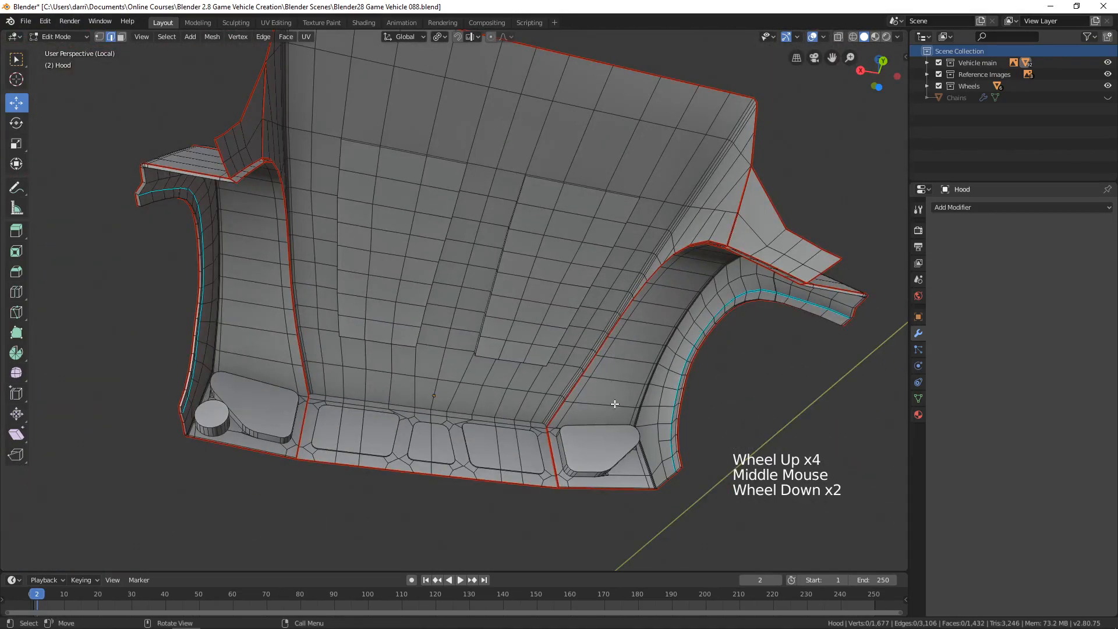
key(l)
key(l)
scroll(581, 304, down, 3)
middle_drag(581, 303, 228, 398)
scroll(361, 332, up, 2)
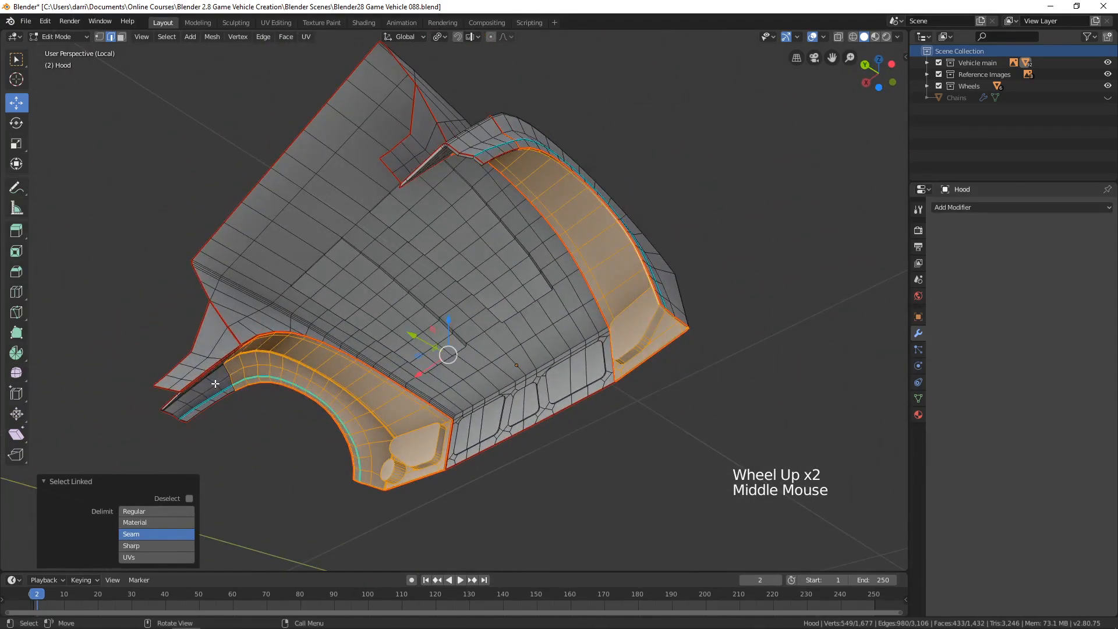
key(l)
middle_drag(328, 406, 583, 482)
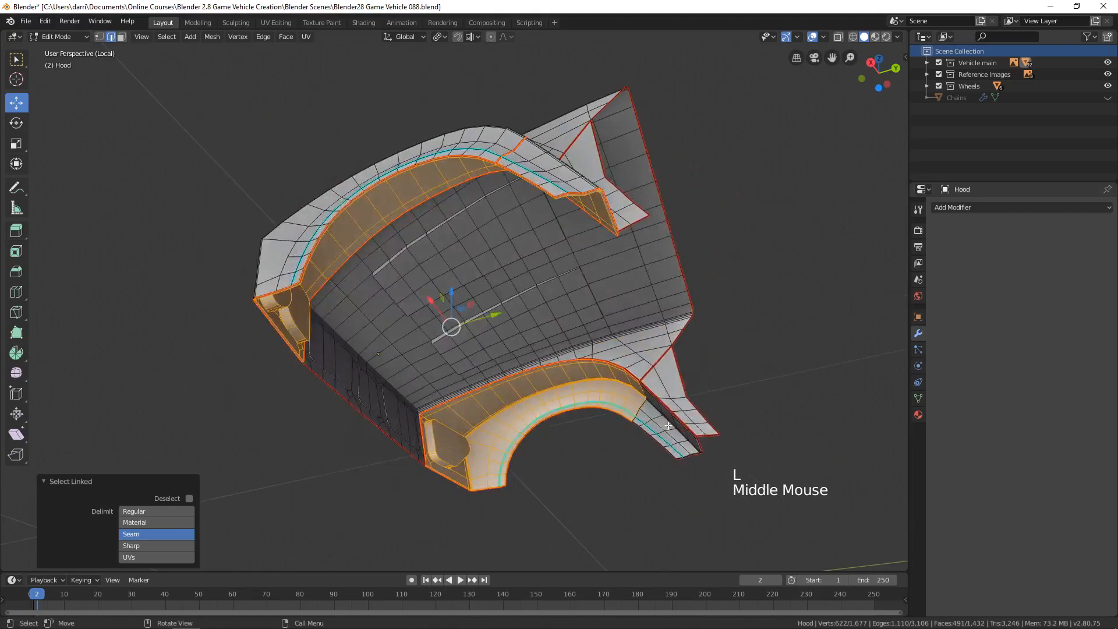
key(l)
scroll(350, 292, up, 1)
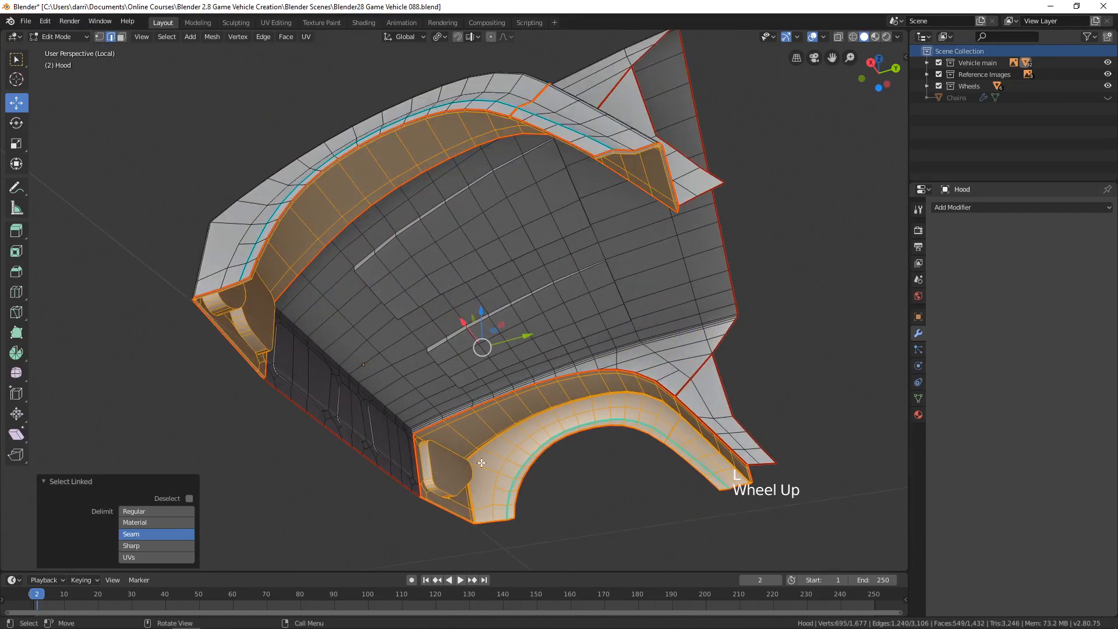
middle_drag(395, 393, 443, 381)
scroll(442, 382, down, 2)
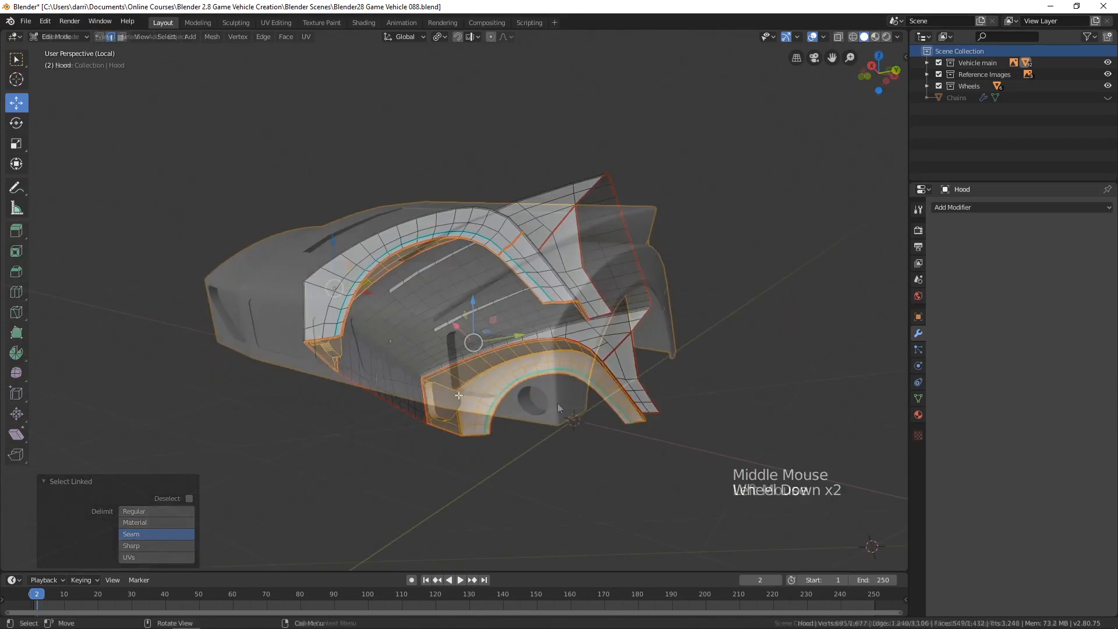
Leave the hood's local view, switch to the UV Editing workspace, and isolate the hood there in Edit Mode.
click(557, 403)
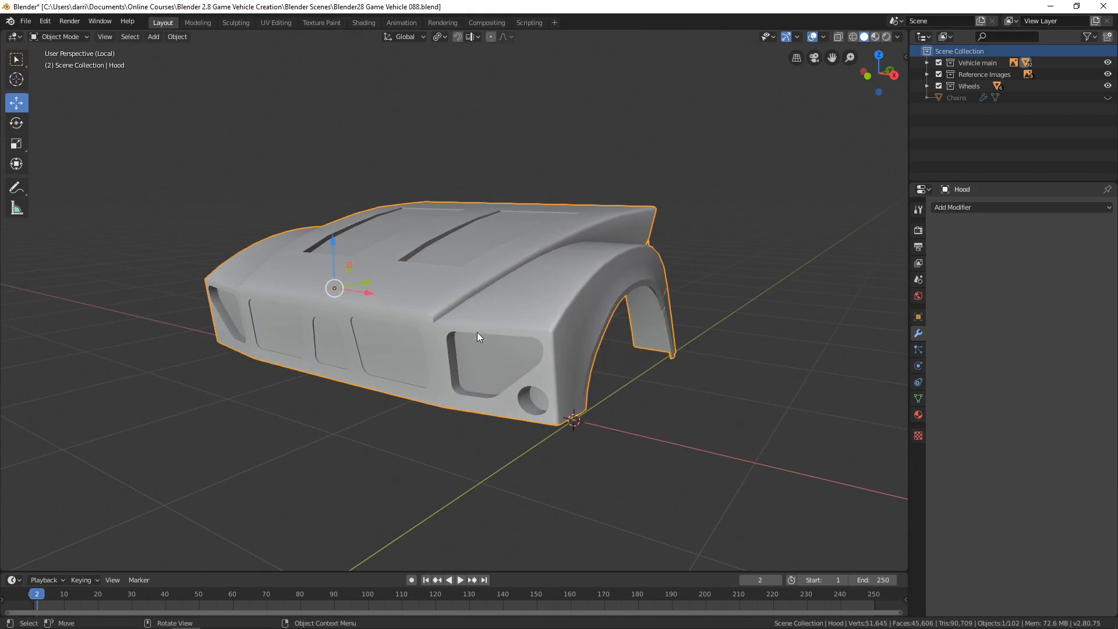
key(KP_Divide)
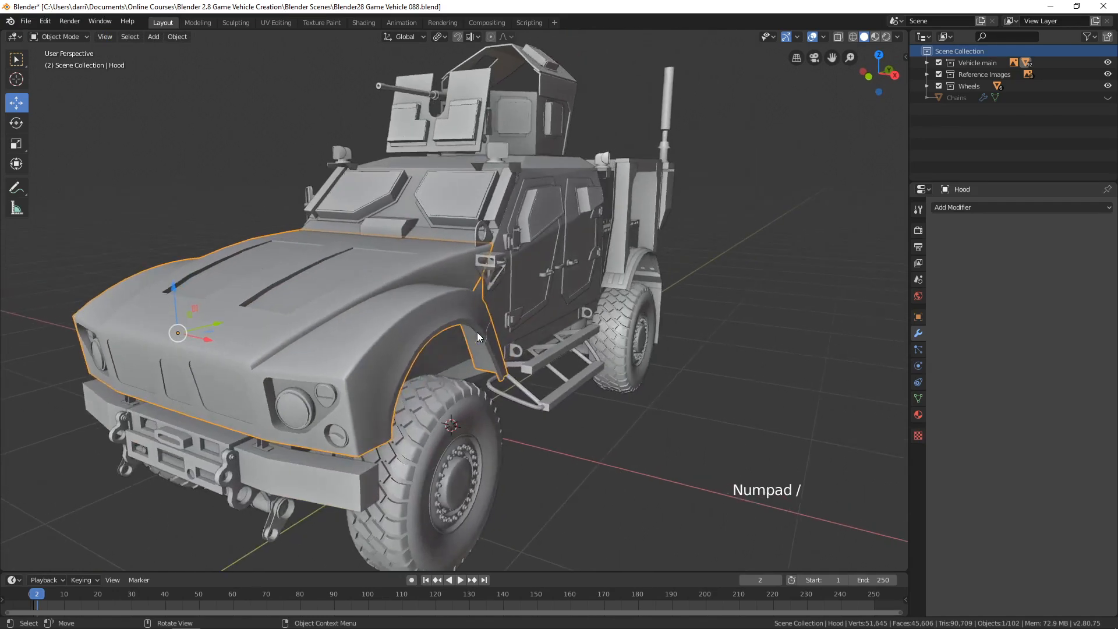
click(276, 23)
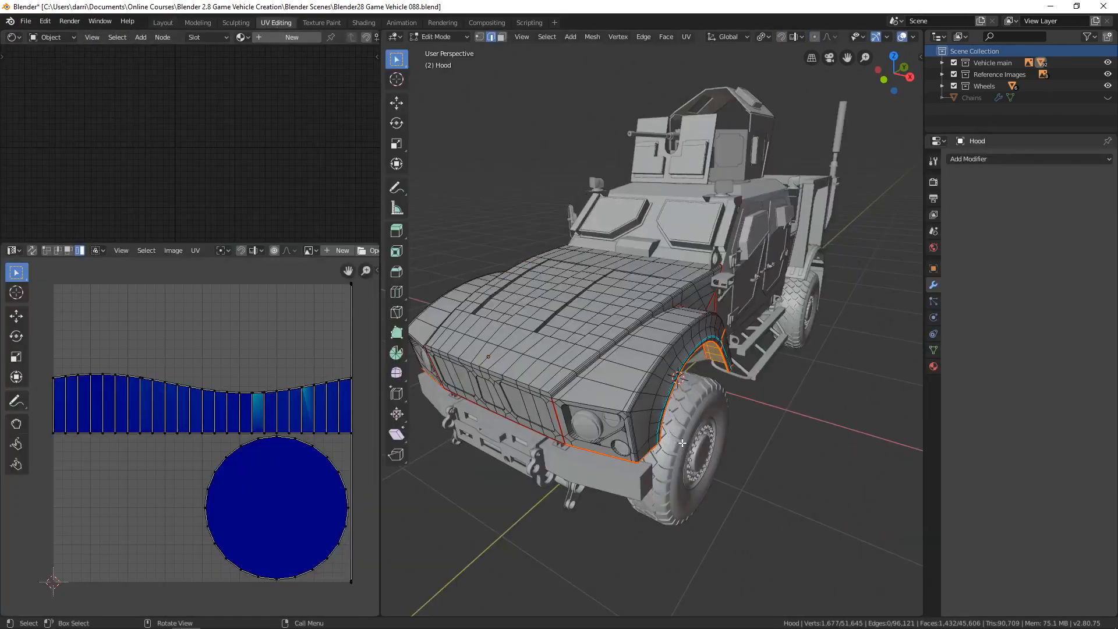
middle_drag(685, 443, 689, 439)
key(Tab)
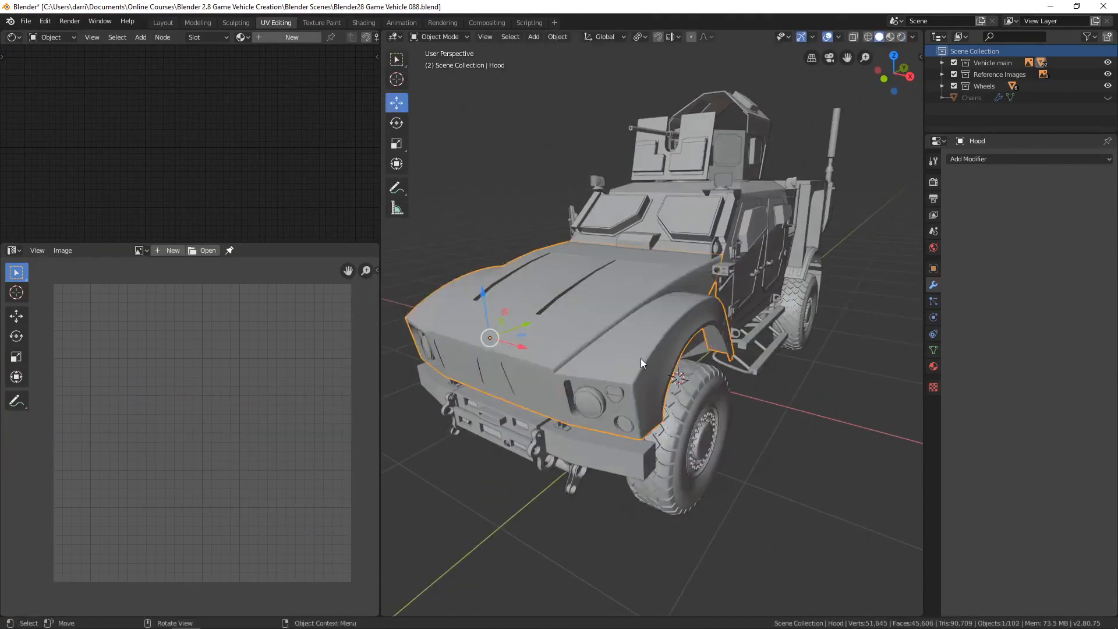
key(KP_Divide)
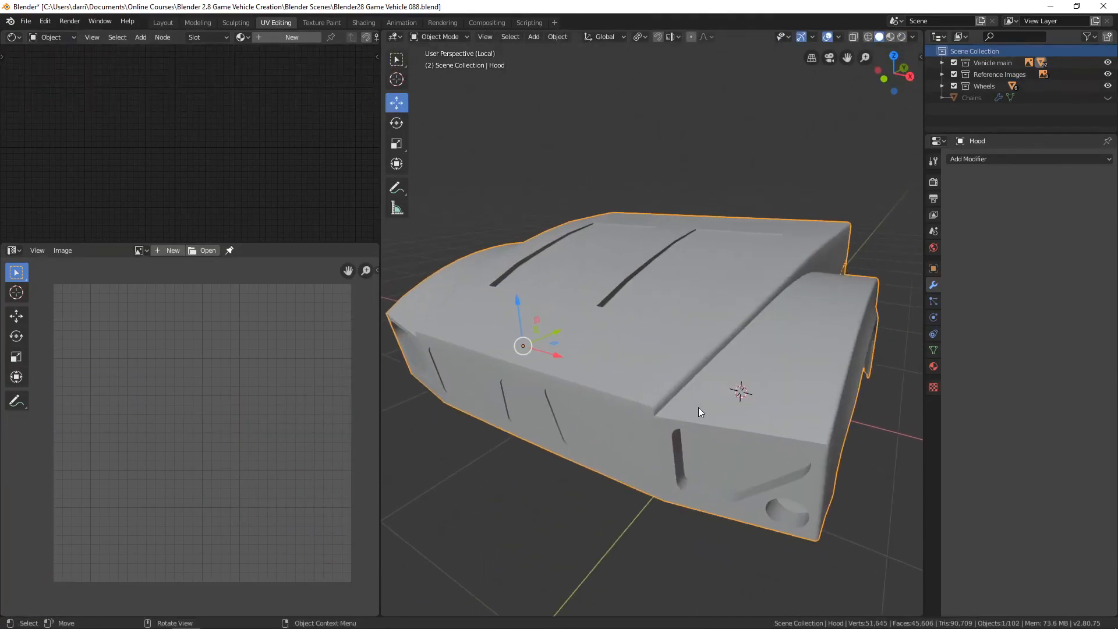
key(Tab)
Clear the seam from the vertical front edges between grille and headlight panel on the side without the round opening.
mouse_move(719, 422)
middle_down()
mouse_move(826, 443)
mouse_move(687, 437)
mouse_move(388, 382)
mouse_move(873, 386)
mouse_move(745, 407)
mouse_move(705, 426)
middle_up()
scroll(745, 408, up, 2)
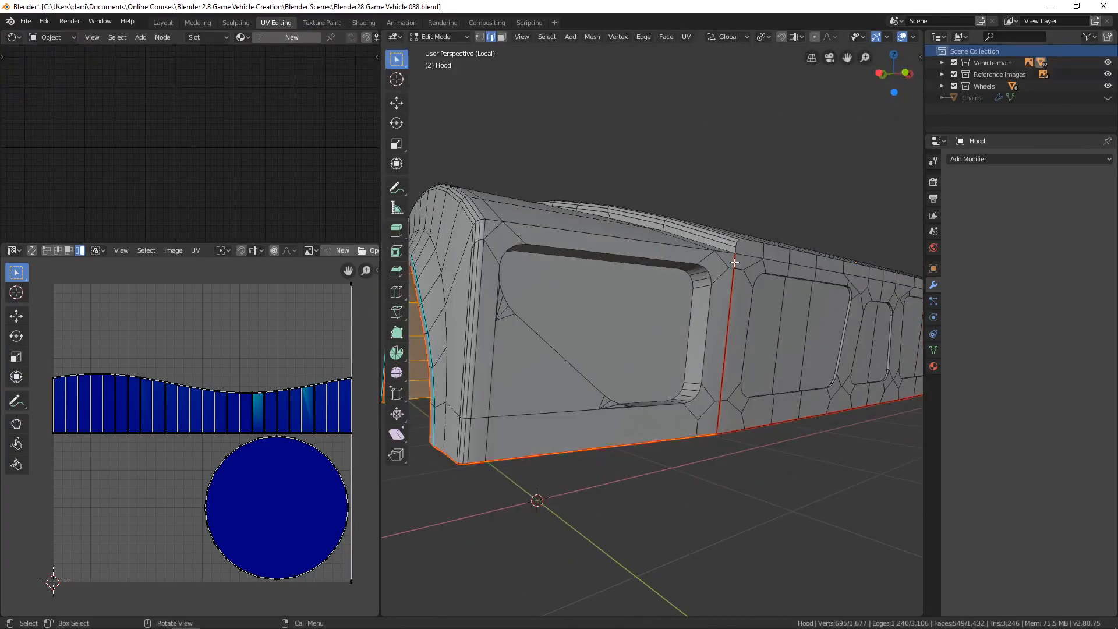
click(730, 310)
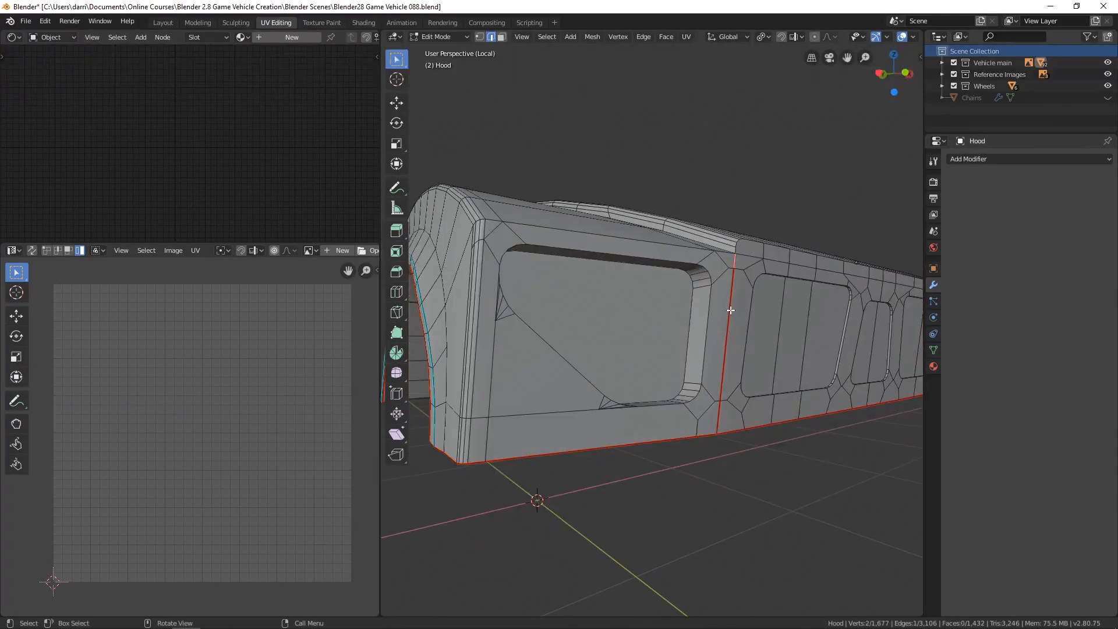
right_click(731, 427)
click(732, 427)
Clear the seam from the vertical edges between grille and headlight panel on the round-light side, then deselect.
scroll(776, 401, down, 3)
middle_drag(776, 402, 727, 397)
scroll(727, 397, up, 4)
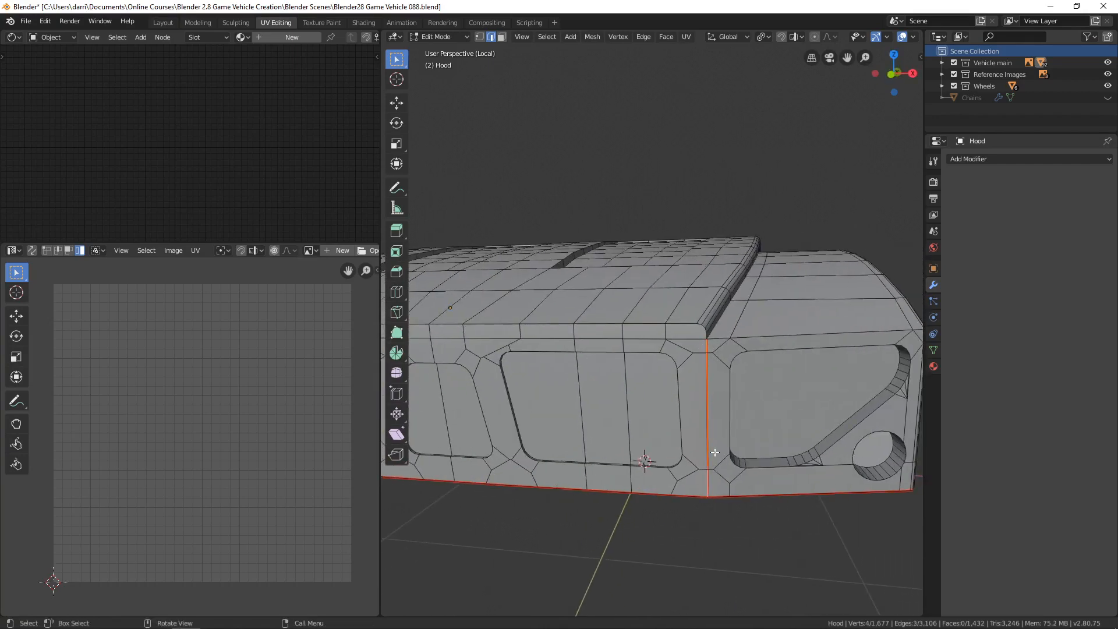
right_click(681, 448)
click(682, 453)
key(alt+a)
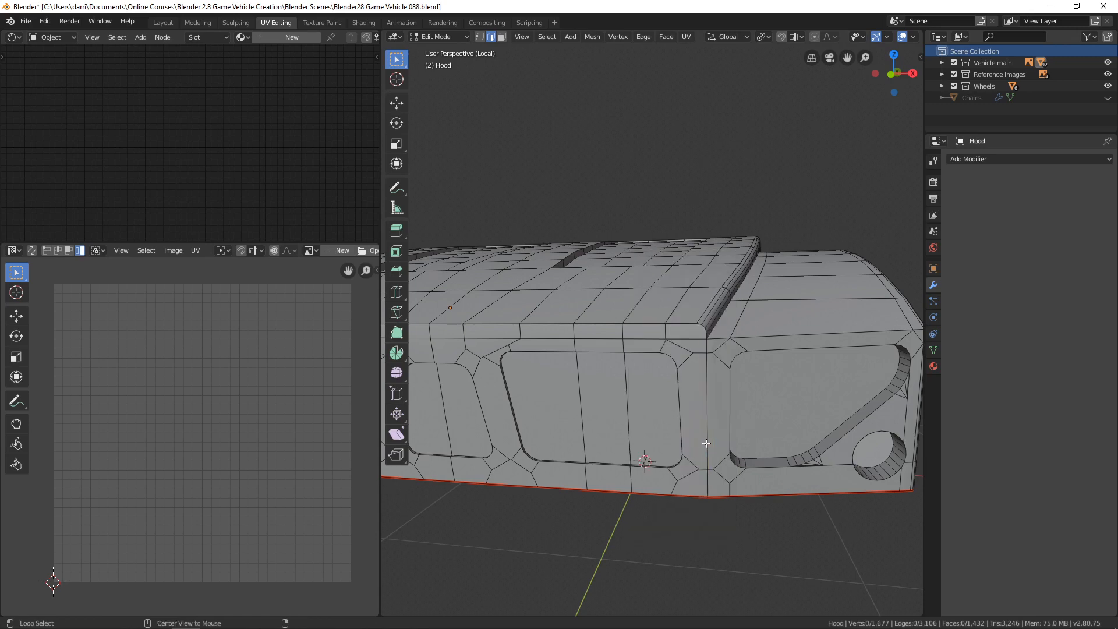
Select the hood's outer shell as seam-delimited linked geometry to check where its seams end, then clear the selection.
scroll(731, 436, down, 4)
middle_drag(731, 437, 683, 371)
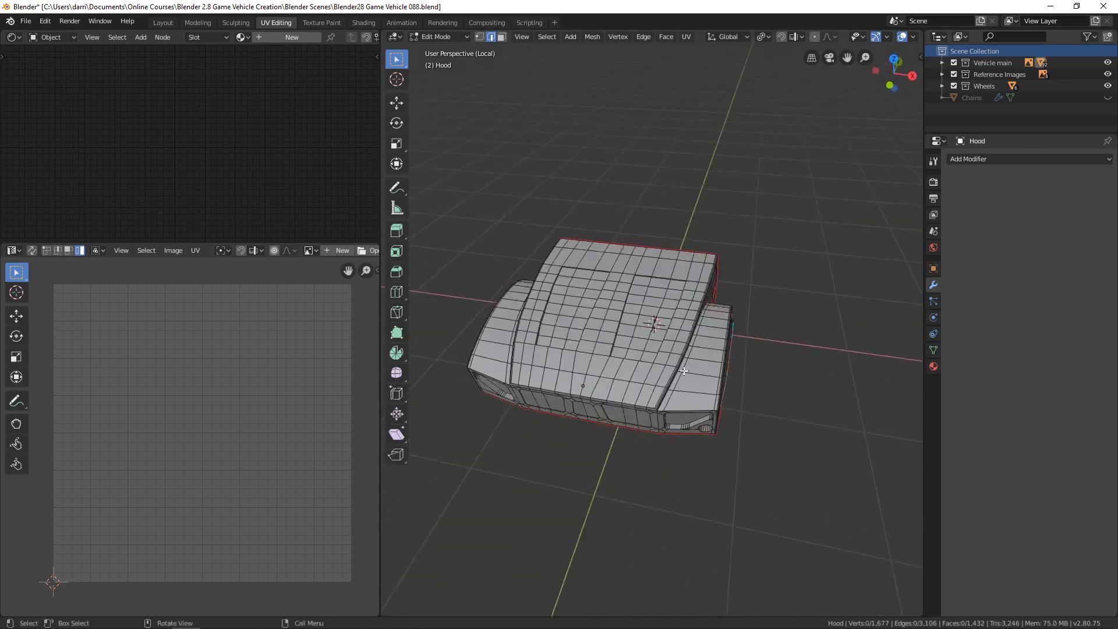
key(ctrl+l)
middle_drag(753, 407, 536, 400)
scroll(646, 438, up, 1)
scroll(609, 399, up, 2)
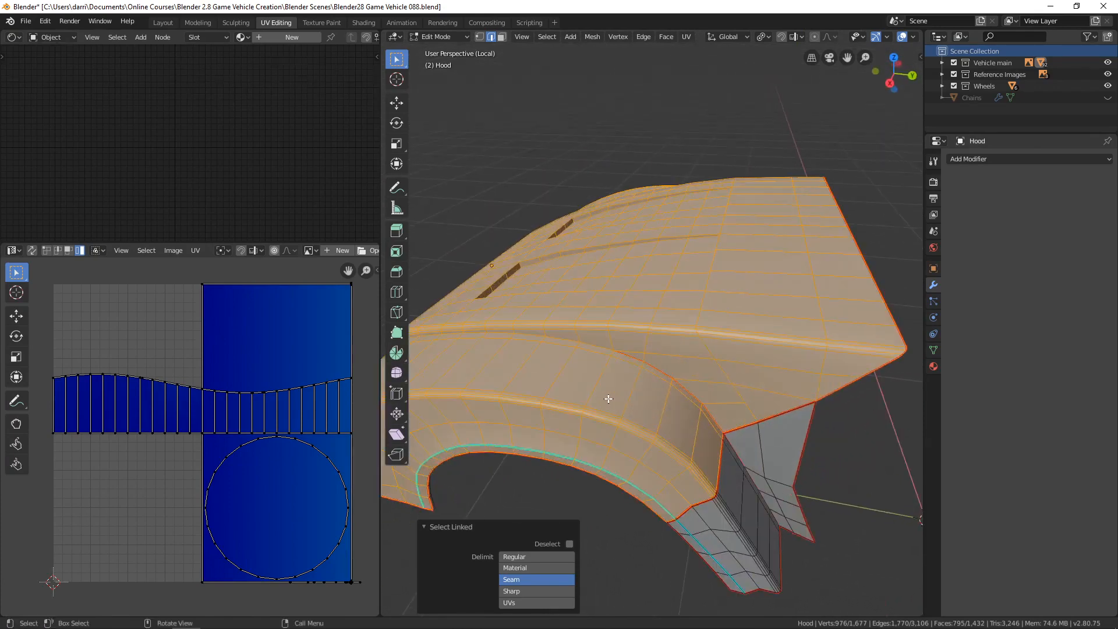
middle_drag(609, 399, 648, 387)
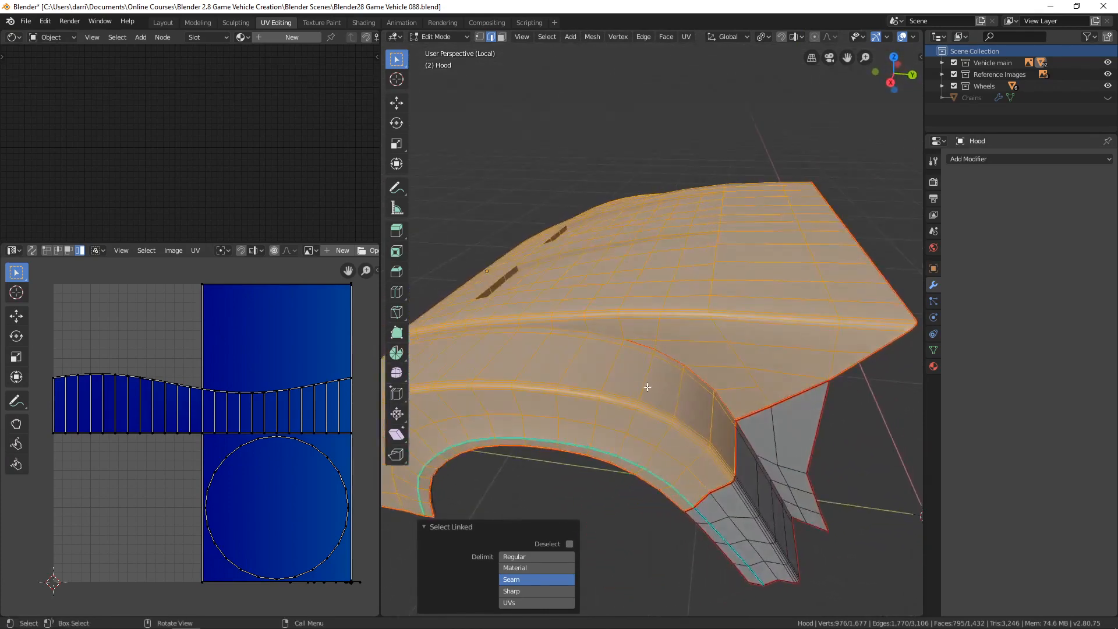
key(alt+a)
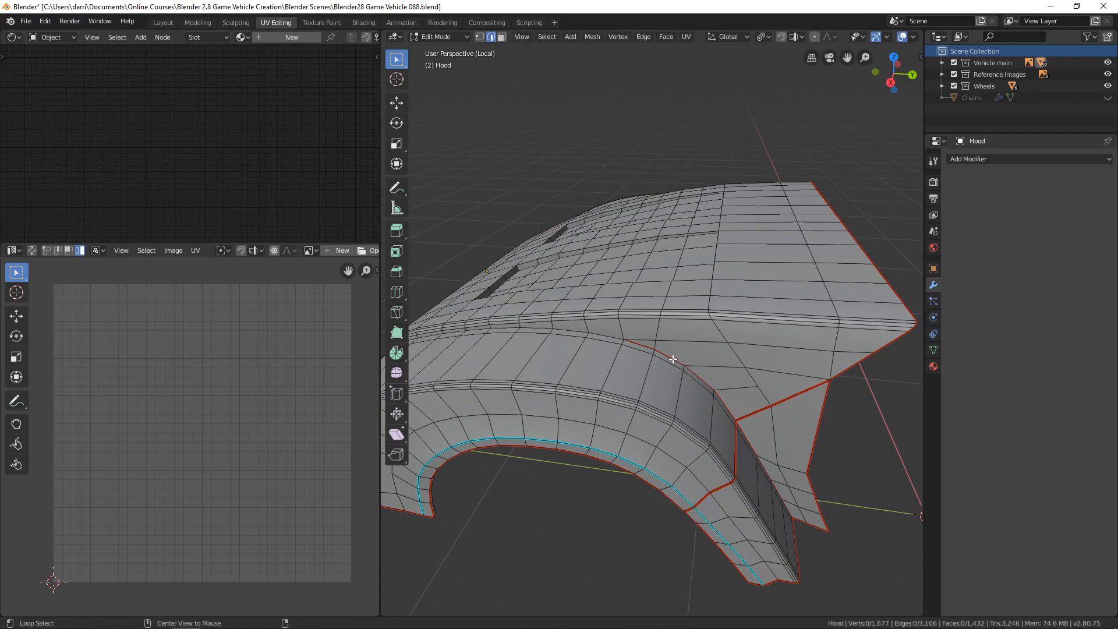
Try to mark the edge loop running along the hood-to-fender crease, headlight panel top and fender side as a seam.
middle_drag(549, 370, 659, 332)
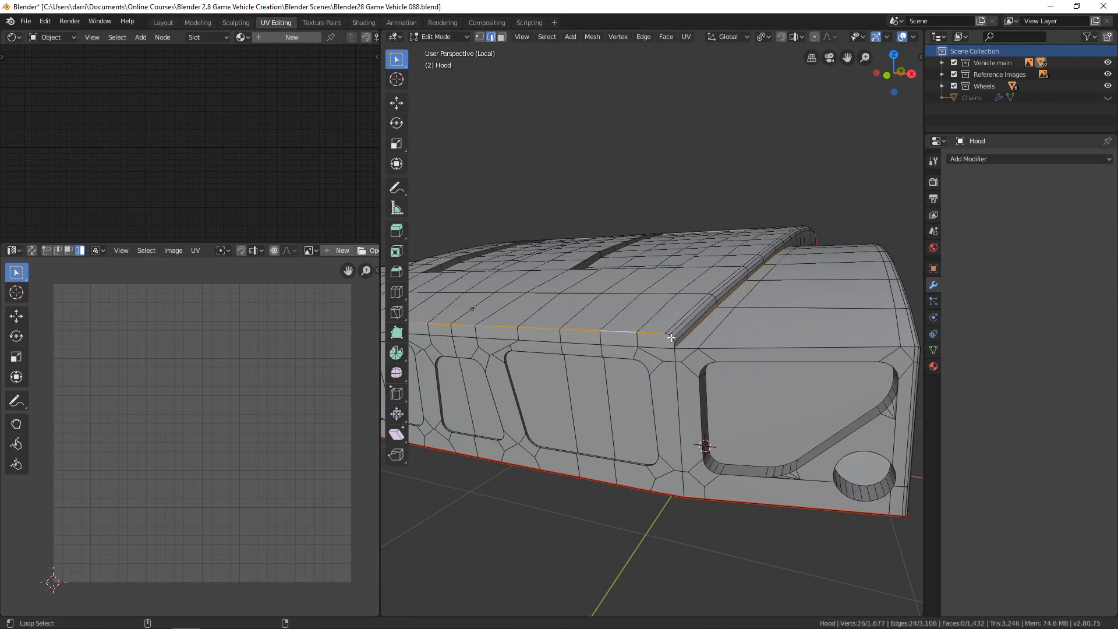
right_click(764, 362)
click(738, 353)
middle_drag(822, 374, 681, 354)
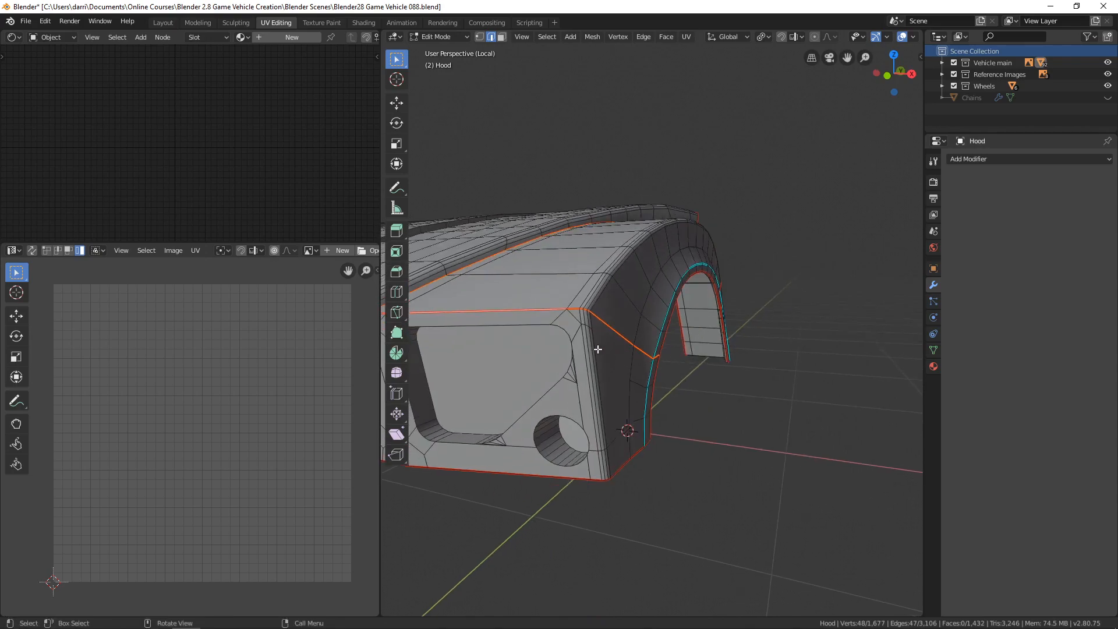
scroll(659, 358, up, 3)
middle_drag(658, 358, 707, 370)
ctrl+middle_drag(783, 343, 774, 390)
middle_drag(774, 390, 654, 351)
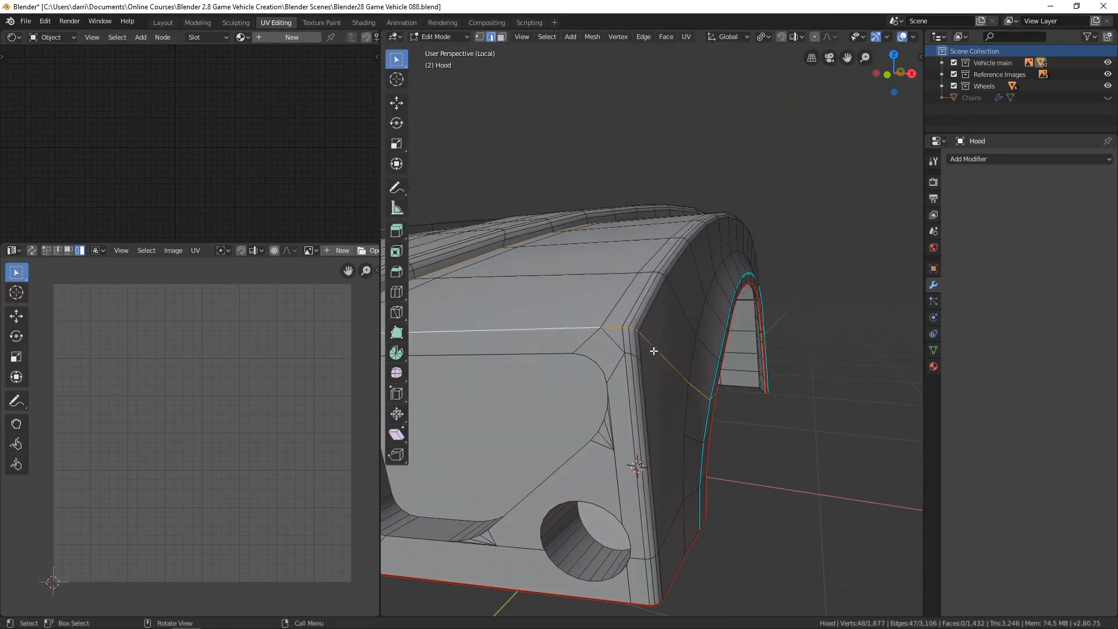
Mark the round-light side's vertical front corner edge, the edge above its headlight panel, and the hood's upper front edge as seams.
click(625, 342)
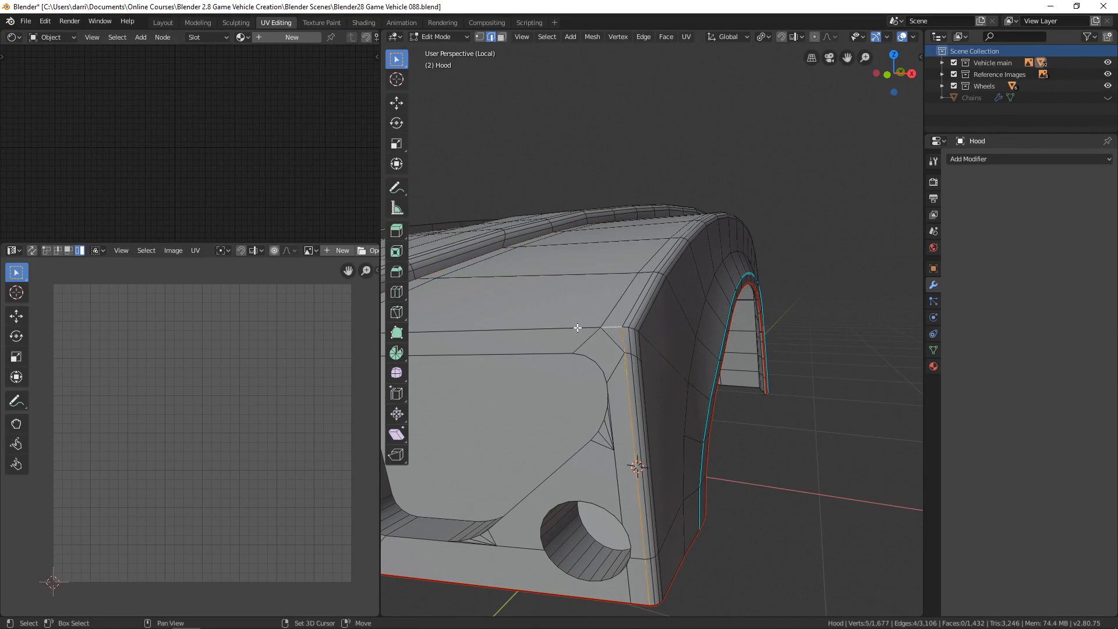
middle_drag(496, 292, 680, 336)
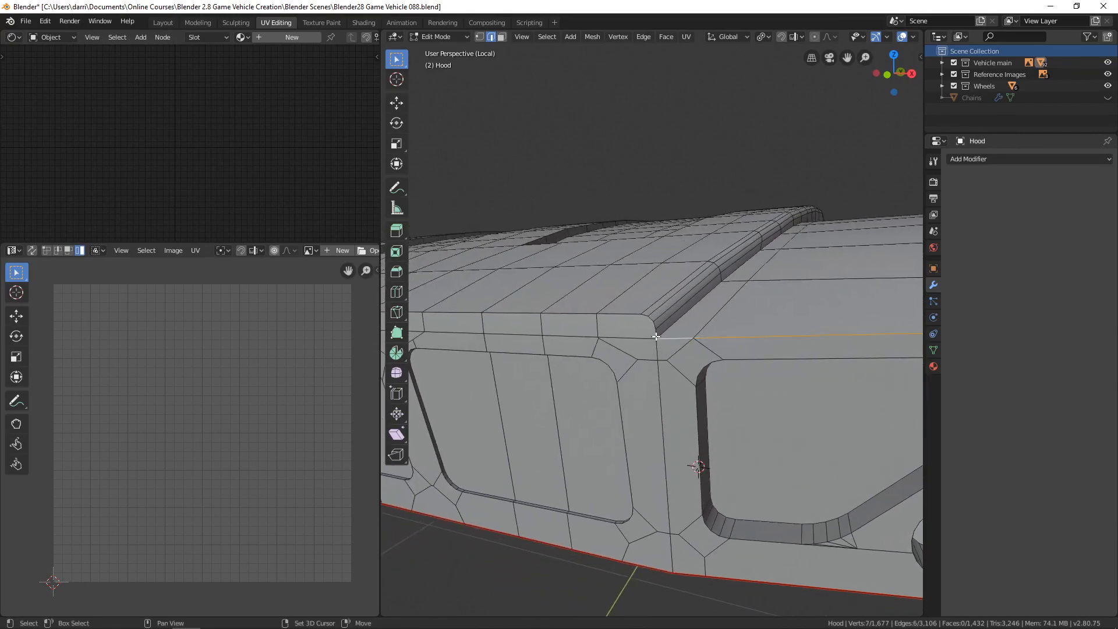
key(ctrl+e)
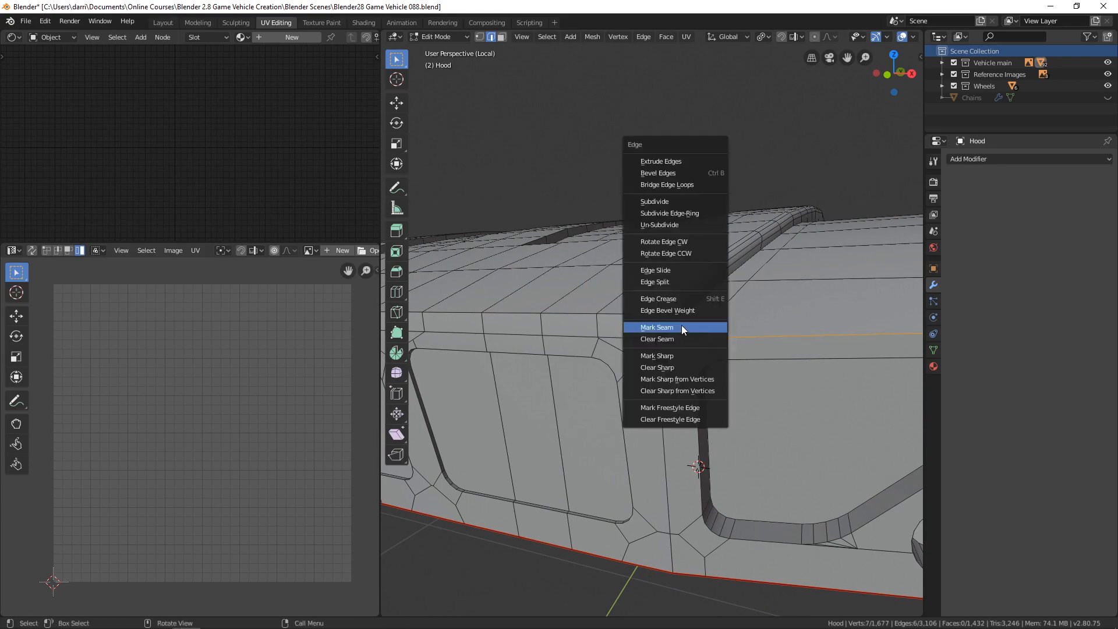
click(642, 326)
alt+click(572, 315)
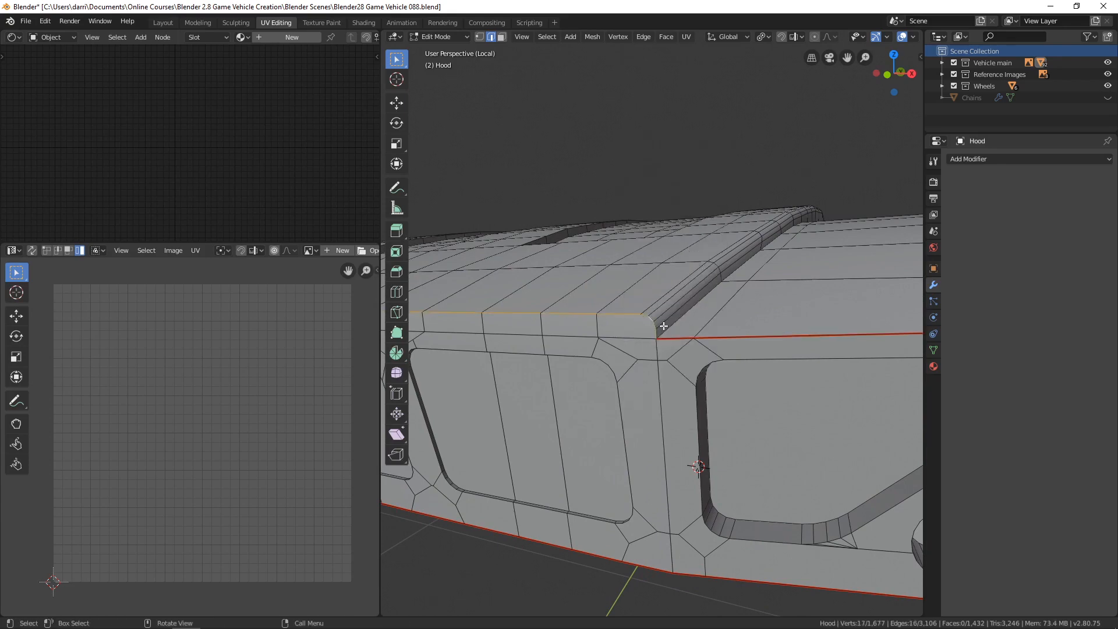
key(ctrl+e)
Mark the crease edges between the raised hood and the fender as seams on both sides.
alt+click(829, 379)
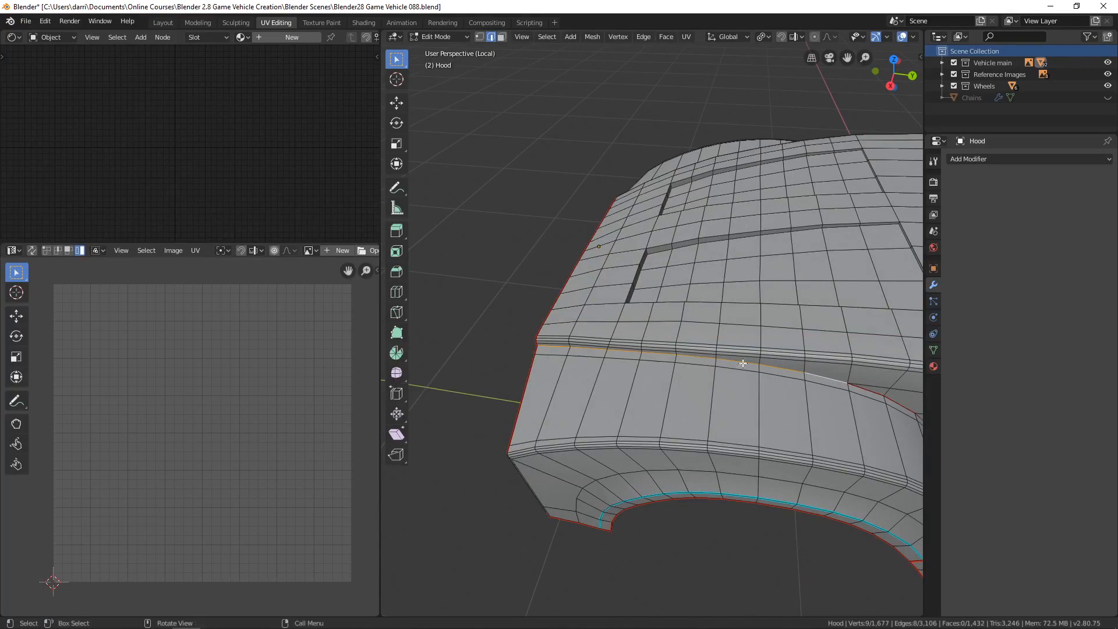
middle_drag(742, 364, 687, 359)
key(ctrl+e)
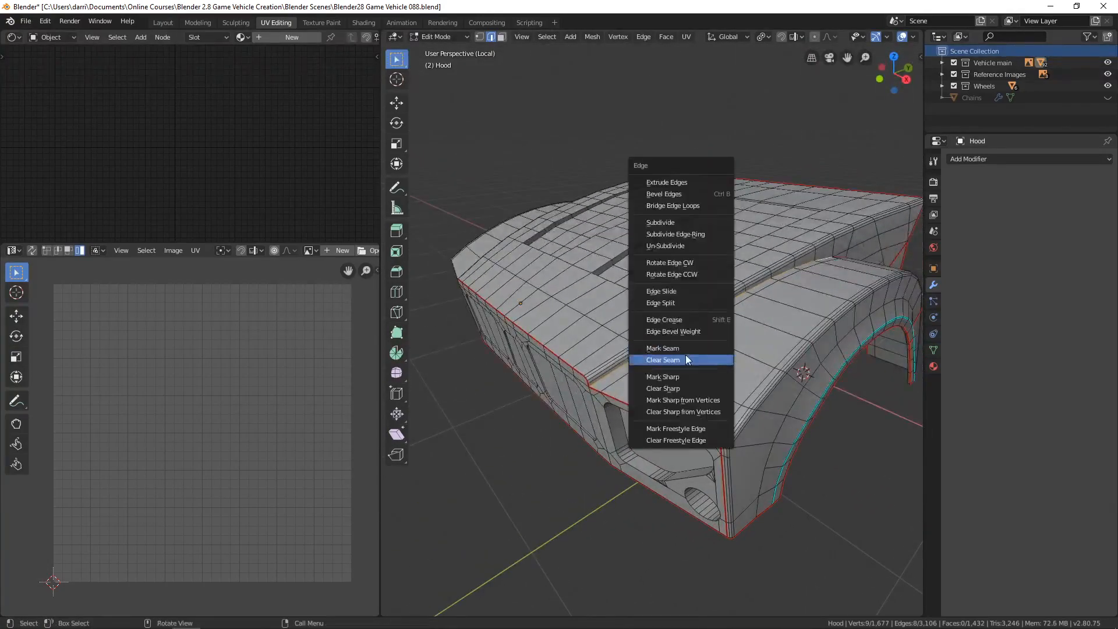
click(687, 360)
middle_drag(573, 391, 625, 423)
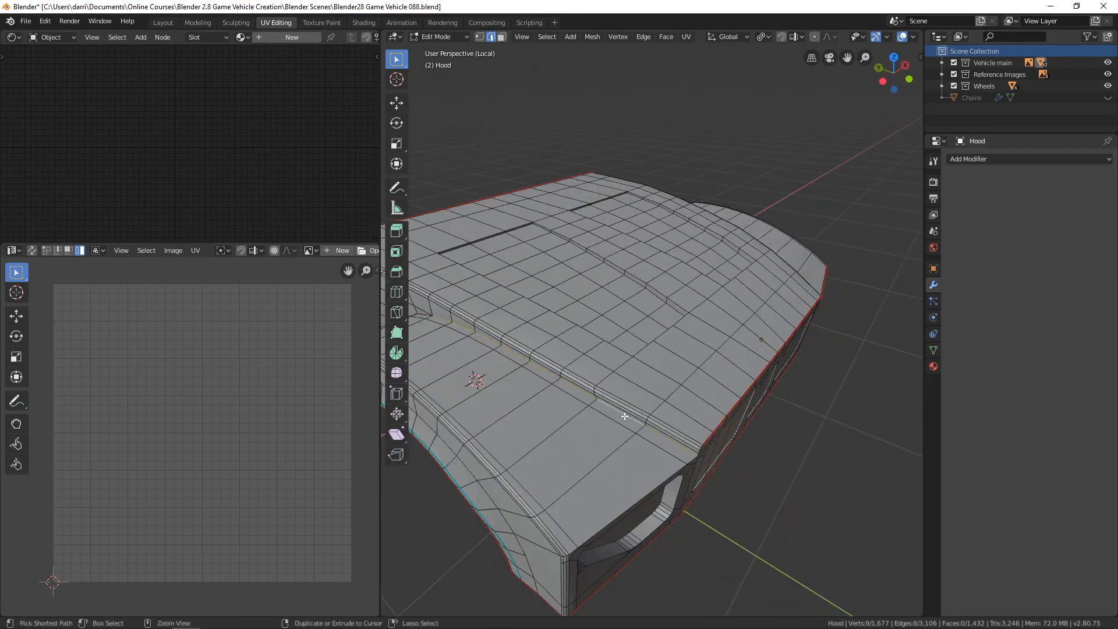
key(ctrl+e)
click(624, 416)
Mark the vertical front corner edge and the edge above the headlight panel as seams on the side opposite the round light.
middle_drag(624, 416, 582, 350)
scroll(582, 350, up, 2)
scroll(585, 352, down, 1)
click(566, 441)
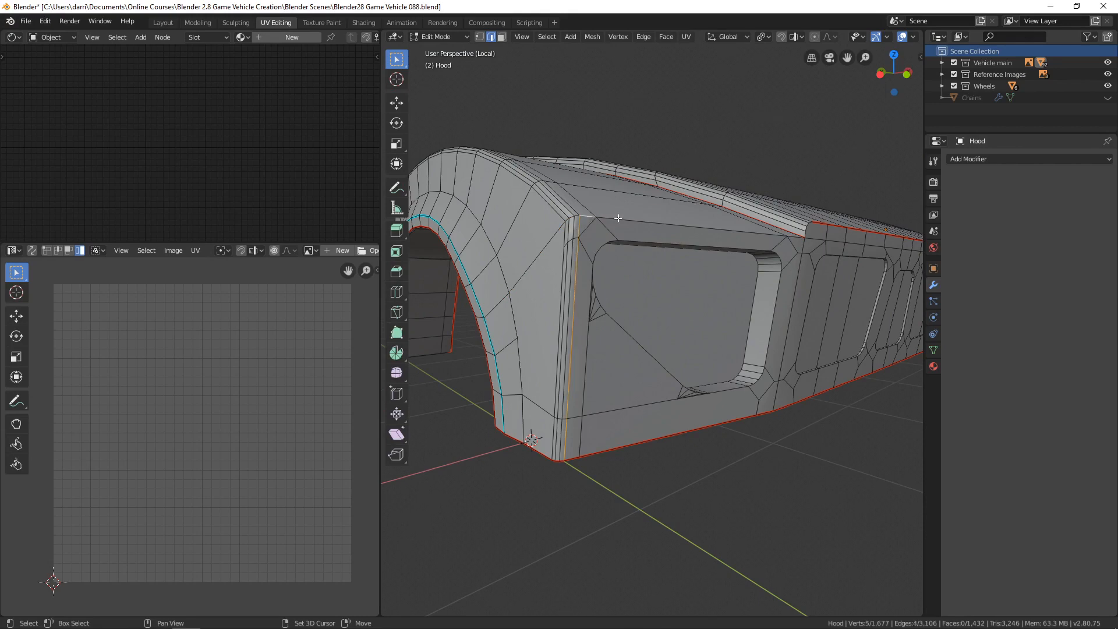
middle_drag(822, 258, 697, 285)
key(ctrl+e)
click(795, 264)
Mark the short curved edge at the raised hood's front corner, on the side opposite the round light, as a seam.
scroll(767, 273, up, 2)
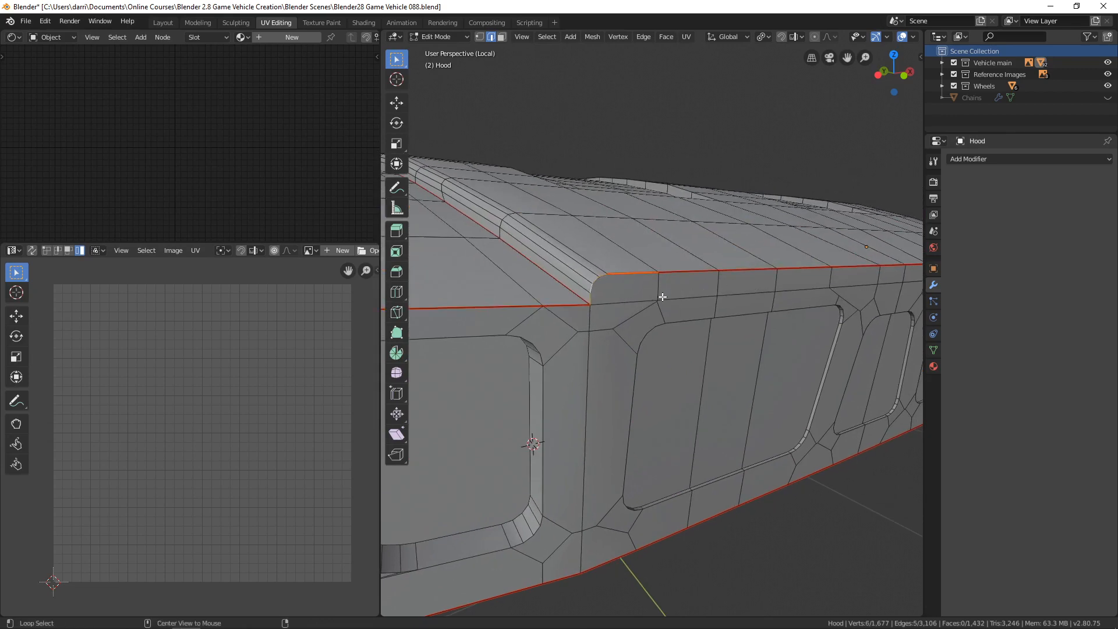
key(ctrl+e)
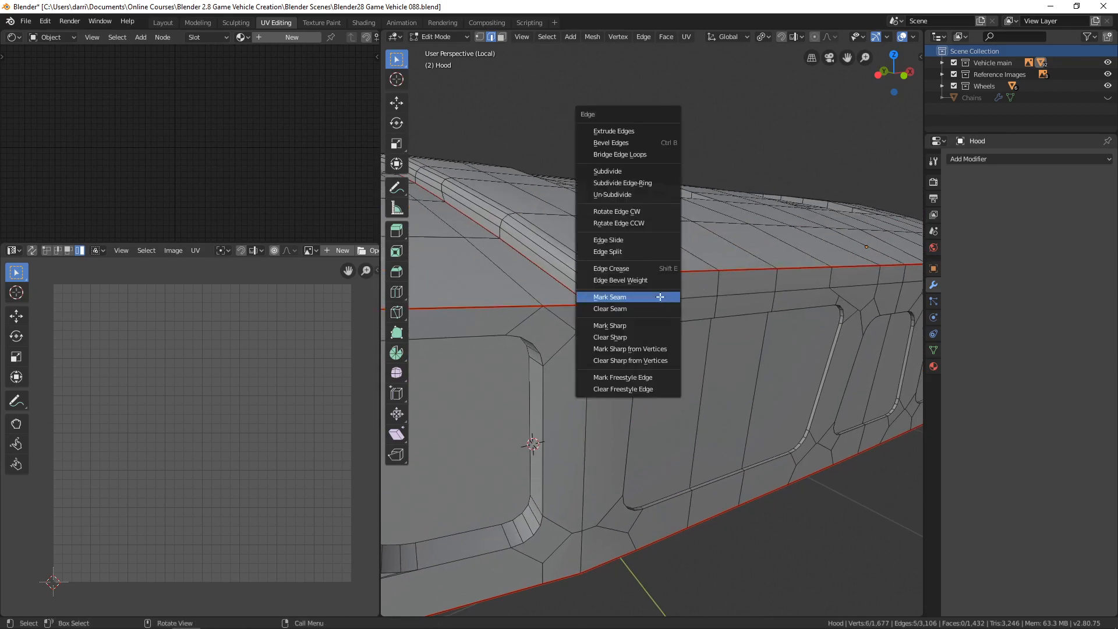
click(661, 296)
scroll(672, 307, down, 5)
scroll(673, 307, down, 2)
key(alt+a)
Unwrap the whole hood and inspect the UV islands around the headlight panels.
middle_drag(698, 315, 720, 364)
key(a)
key(u)
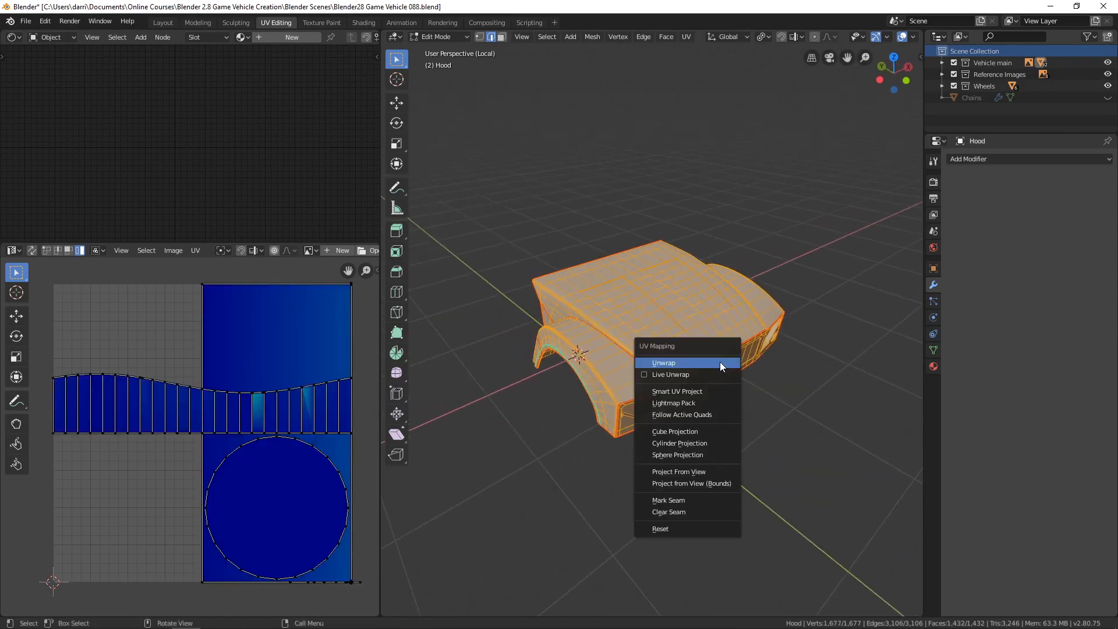
click(686, 365)
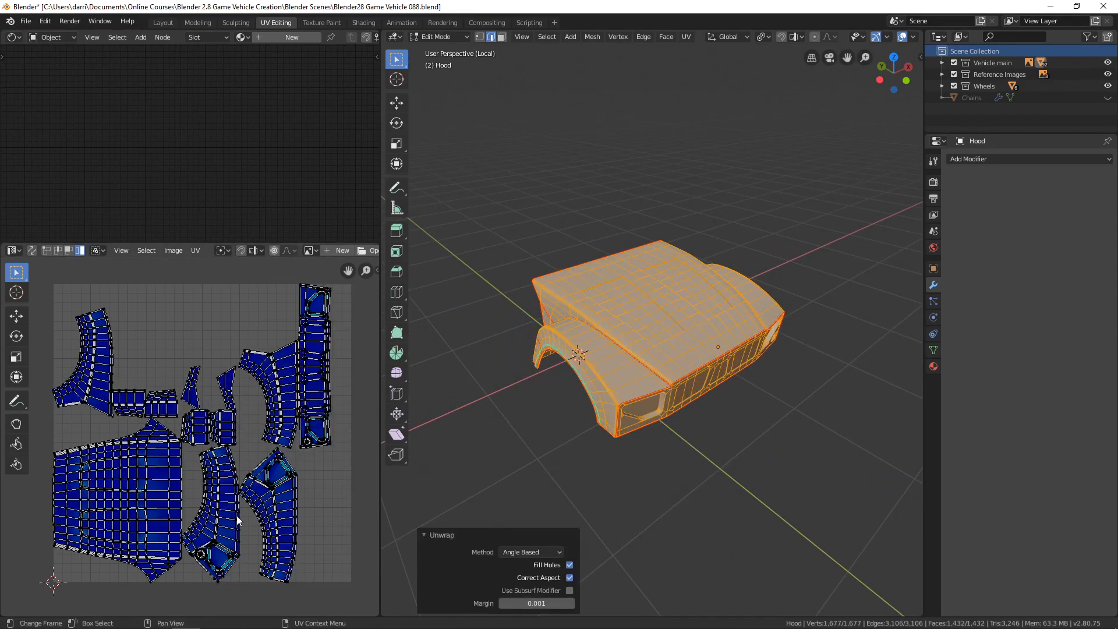
scroll(237, 520, up, 8)
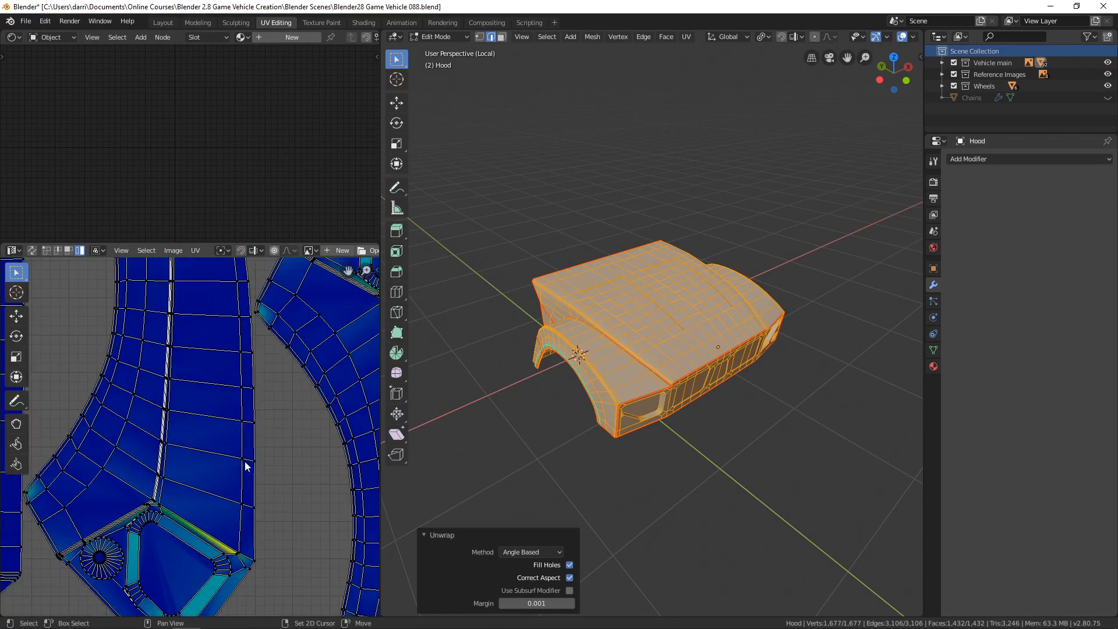
middle_drag(245, 466, 224, 409)
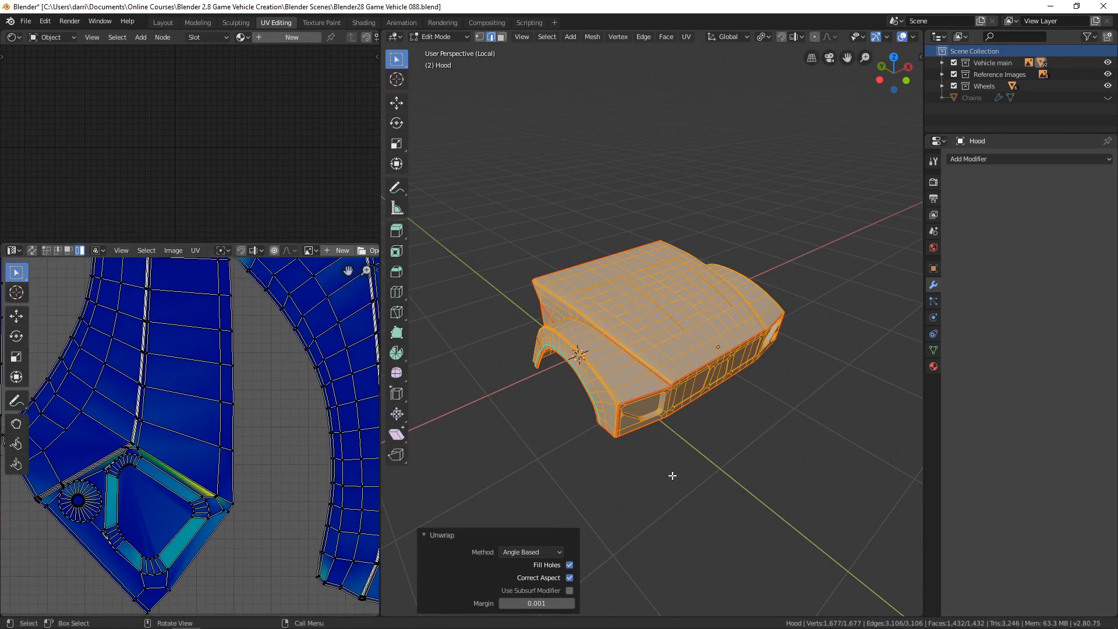
Mark the edges around the recessed headlight face on the side opposite the round light as a seam.
middle_drag(716, 471, 696, 422)
scroll(743, 452, up, 4)
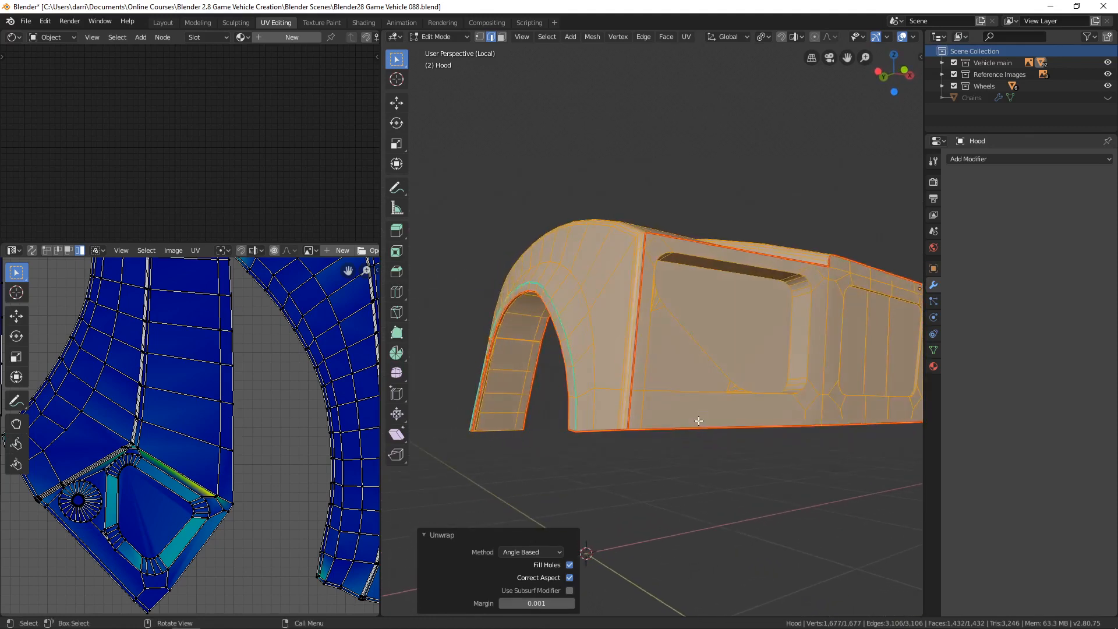
key(alt+a)
click(788, 317)
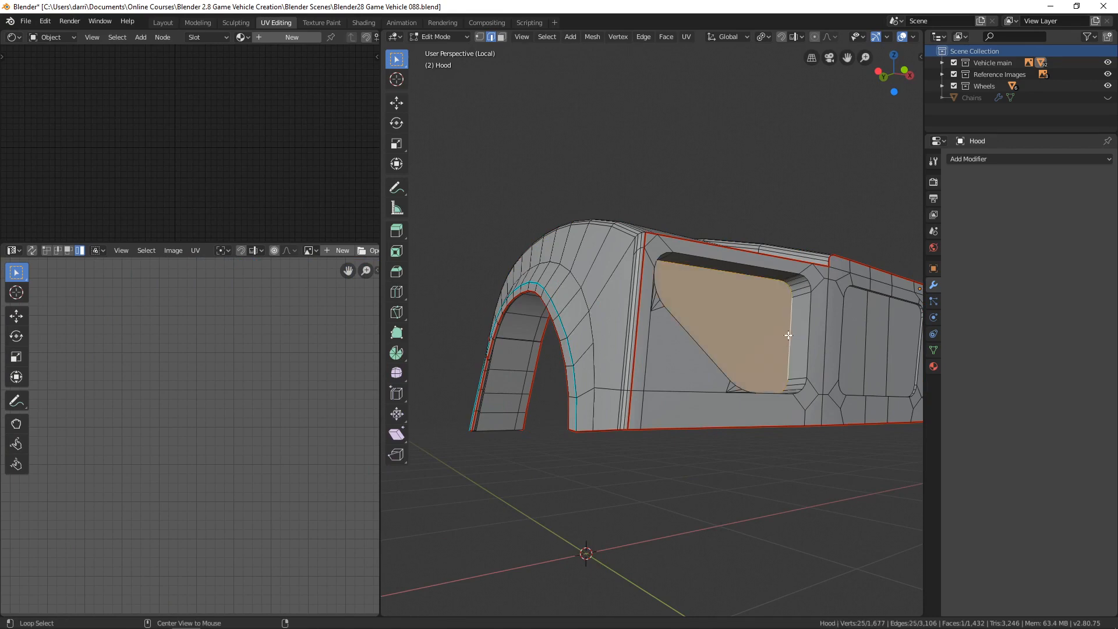
middle_drag(788, 316, 650, 362)
key(ctrl+e)
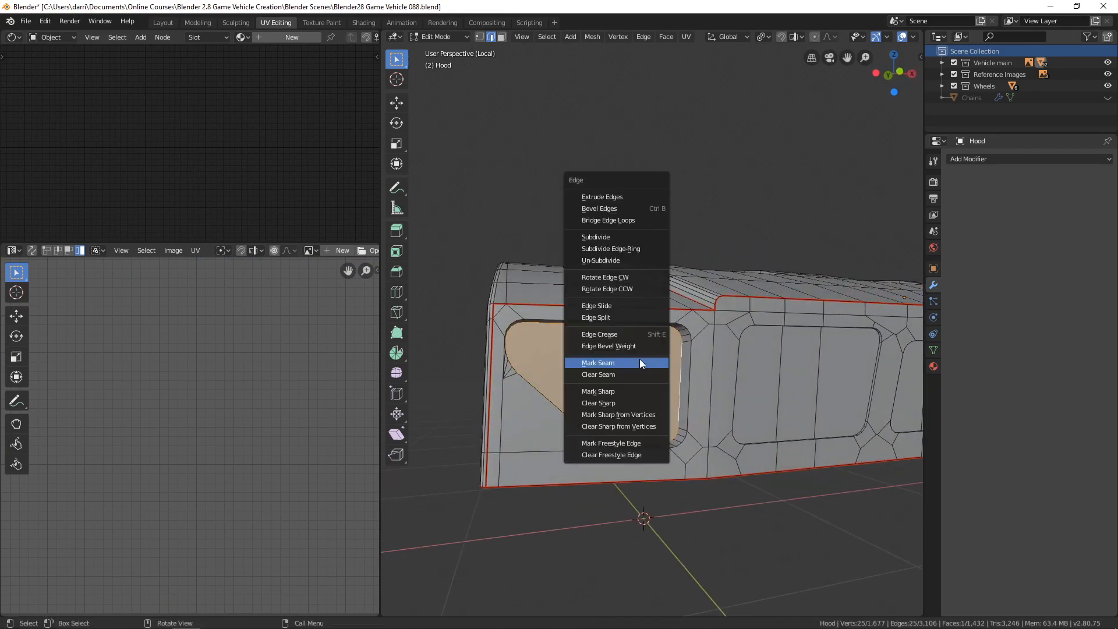
click(639, 360)
Mark the edges around the large recessed headlight face on the round-light side as a seam.
middle_drag(640, 360, 675, 357)
scroll(674, 357, up, 2)
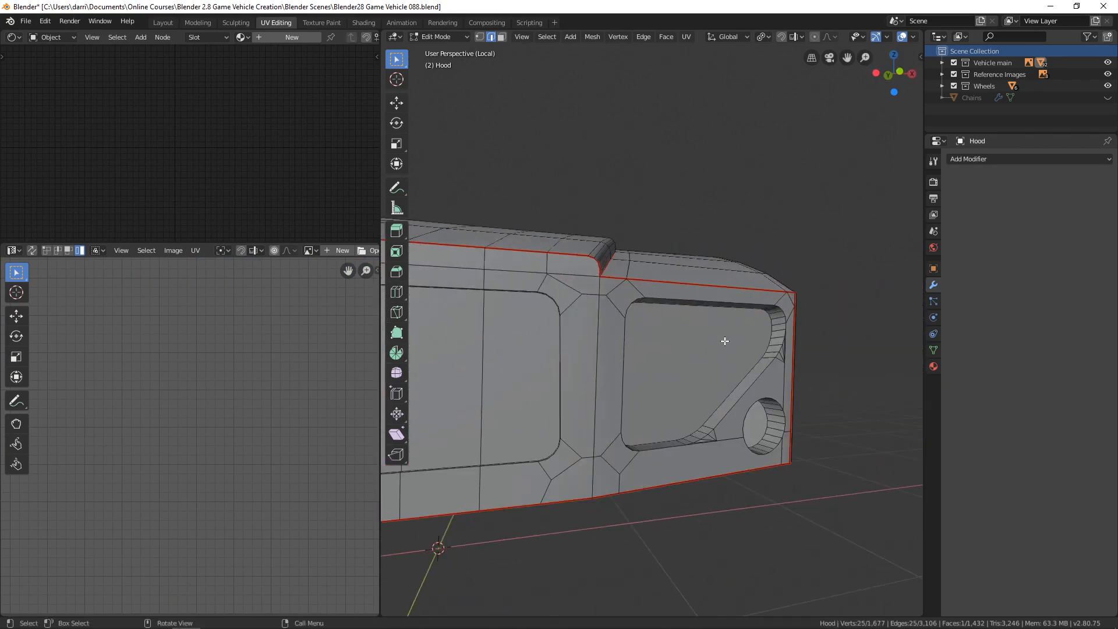
click(738, 383)
key(ctrl+e)
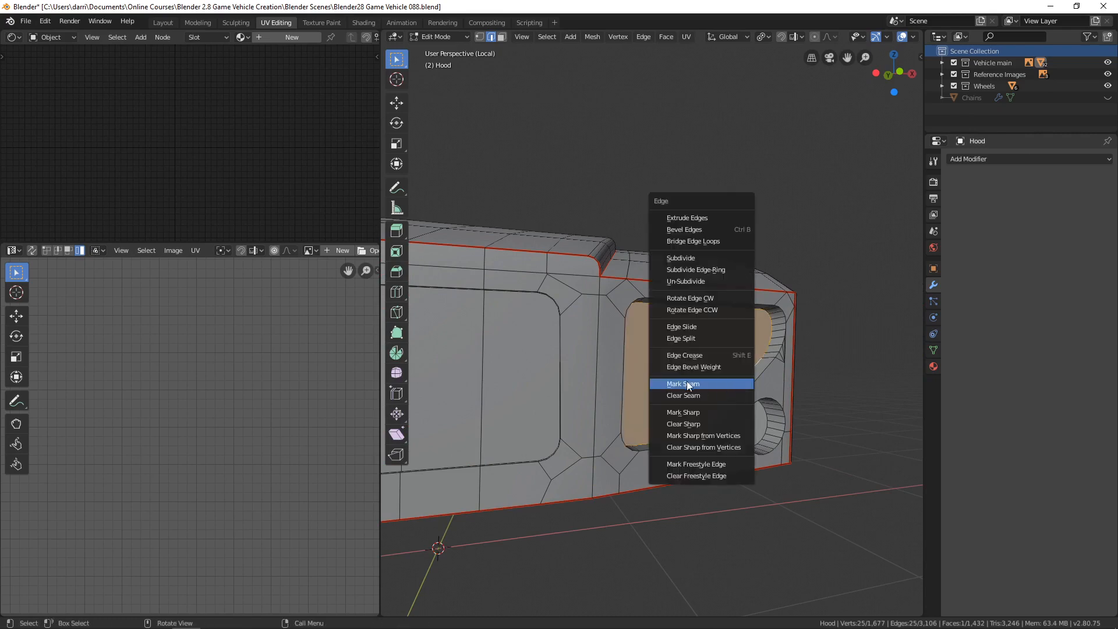
click(684, 380)
key(alt+a)
Mark the inner edge loop around the round light recess's circular face as a seam.
scroll(571, 368, down, 5)
mouse_move(572, 368)
shift+middle_down()
mouse_move(666, 379)
mouse_move(565, 387)
shift+middle_up()
scroll(666, 379, up, 3)
scroll(637, 407, up, 5)
shift+middle_drag(637, 407, 684, 291)
middle_drag(679, 380, 668, 379)
scroll(668, 379, up, 5)
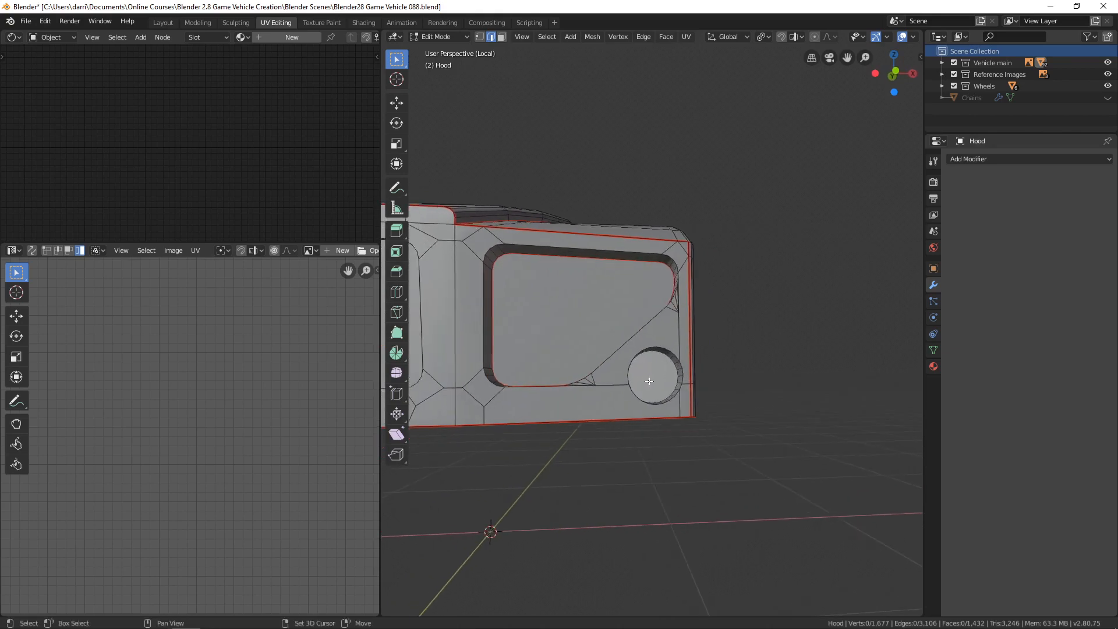
alt+click(641, 352)
key(ctrl+e)
click(612, 383)
key(alt+a)
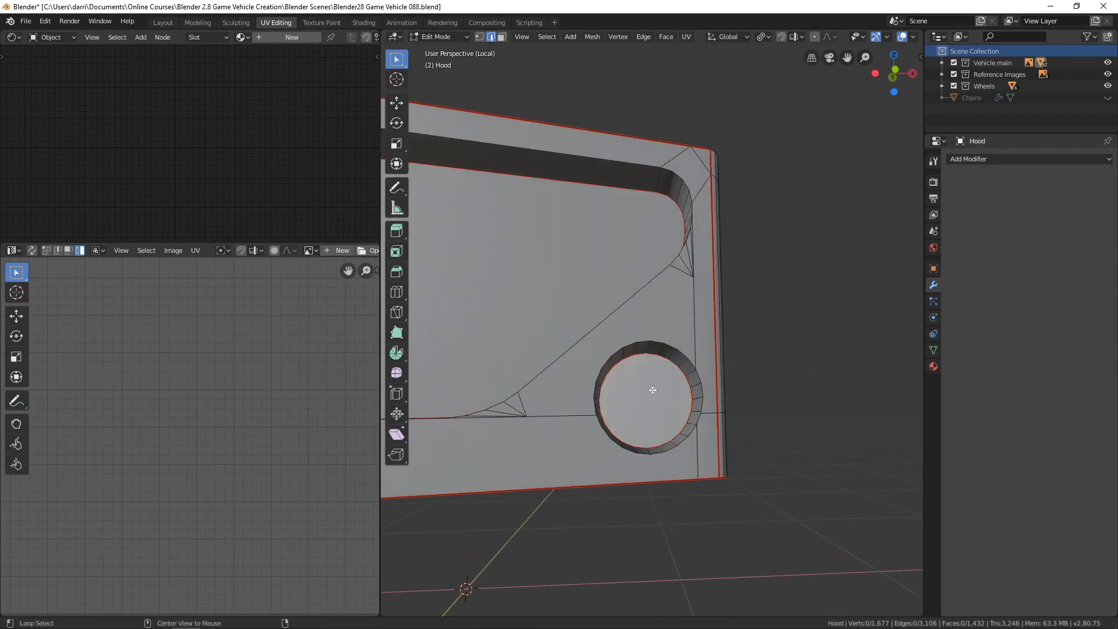
Unwrap the whole hood again using the new headlight recess seams and inspect the full UV layout.
scroll(650, 388, down, 9)
shift+middle_drag(542, 339, 672, 360)
middle_drag(626, 361, 665, 402)
key(a)
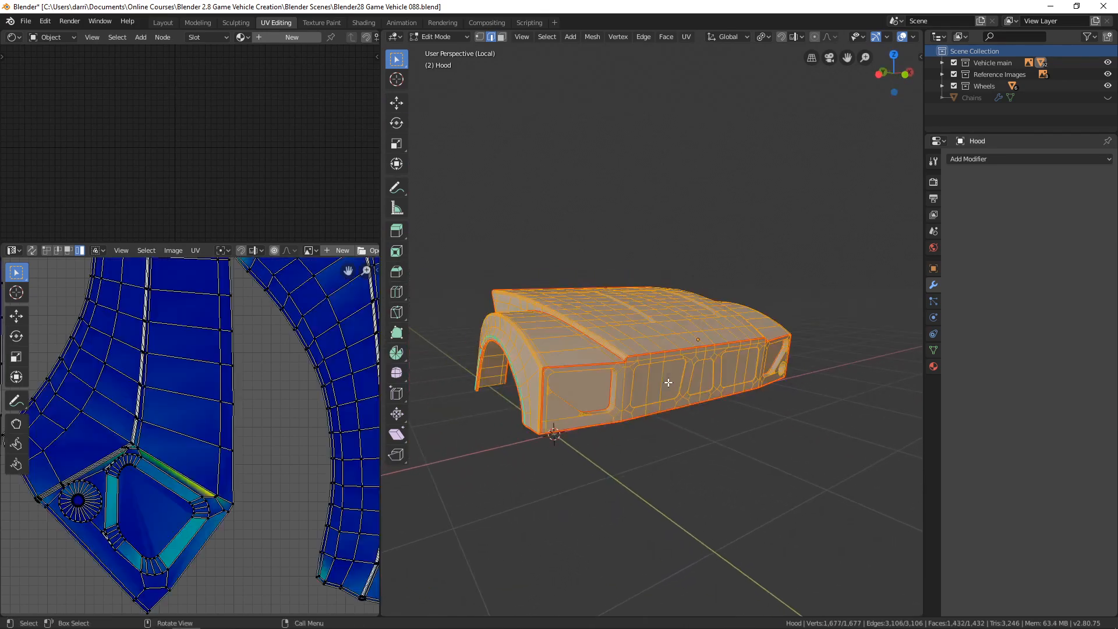
key(u)
click(662, 361)
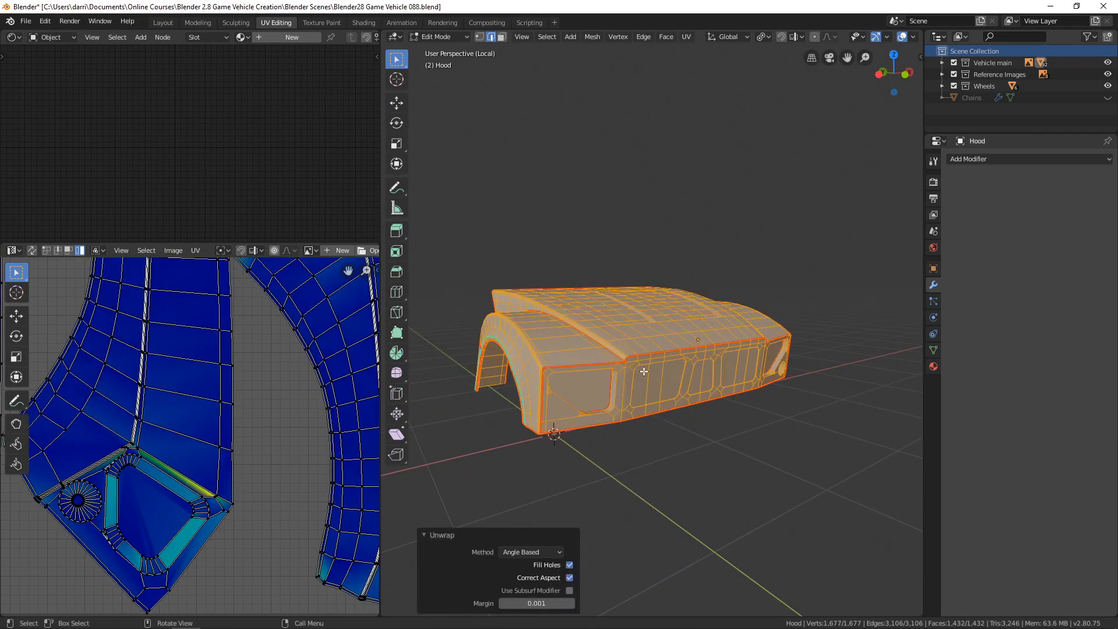
scroll(316, 521, down, 7)
shift+middle_drag(566, 417, 575, 421)
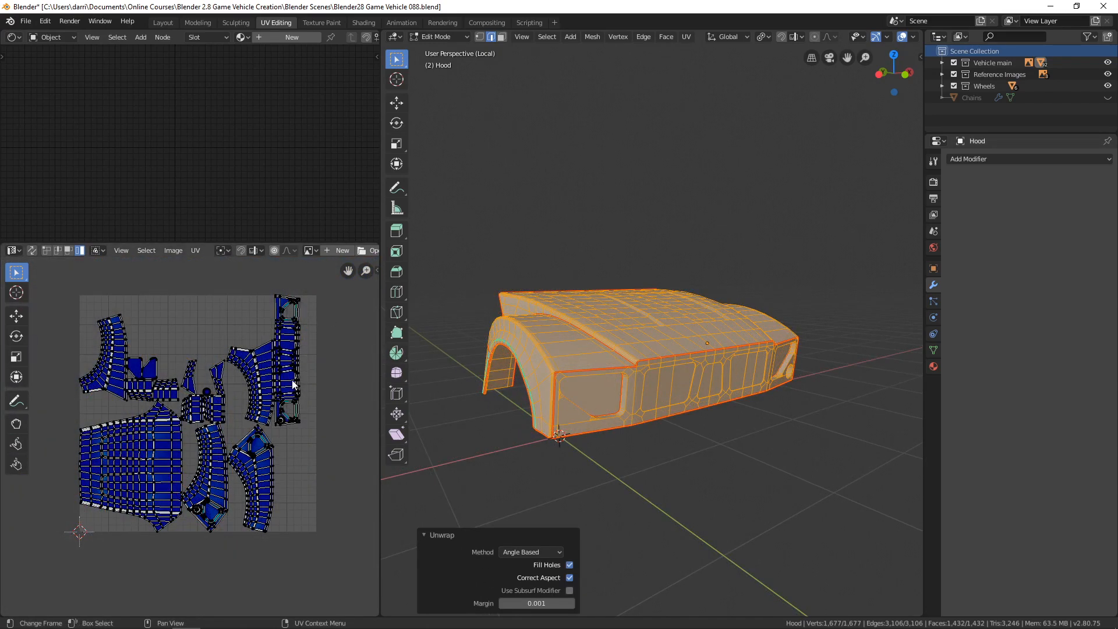
Mark the edge loops around the three recessed panels in the hood's front face as seams.
middle_drag(512, 416, 562, 429)
scroll(730, 409, up, 3)
scroll(788, 421, up, 3)
shift+middle_drag(788, 422, 697, 426)
key(alt+a)
scroll(697, 426, up, 3)
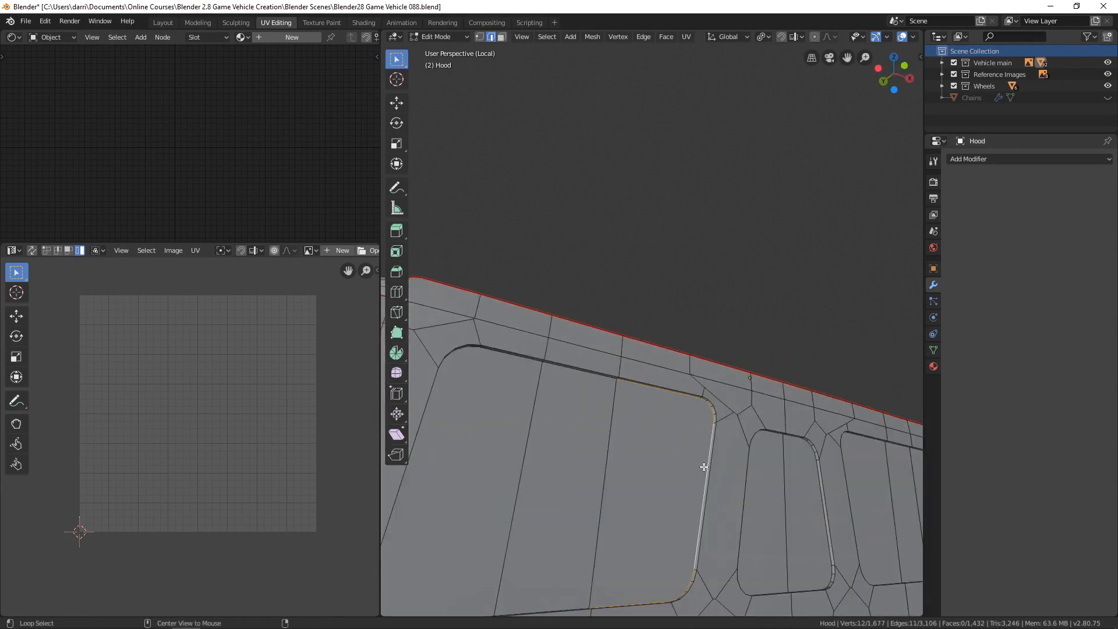
middle_drag(634, 459, 566, 510)
middle_drag(619, 409, 605, 372)
middle_drag(605, 373, 621, 478)
alt+shift+click(616, 477)
alt+shift+click(516, 414)
key(ctrl+e)
click(523, 417)
key(ctrl+e)
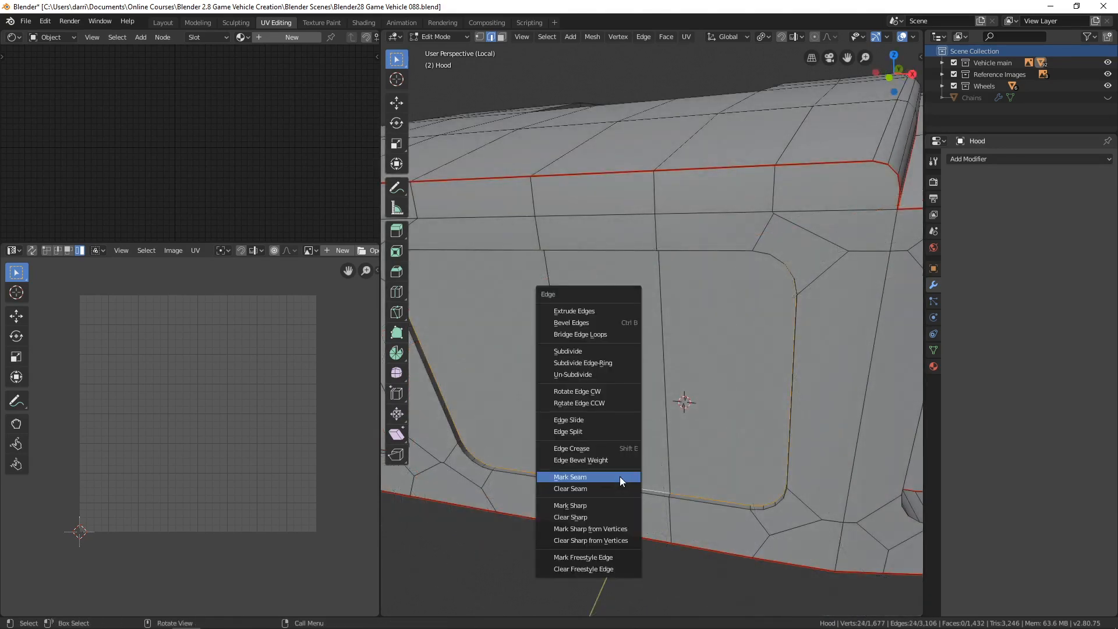
click(620, 476)
scroll(658, 448, down, 6)
key(alt+a)
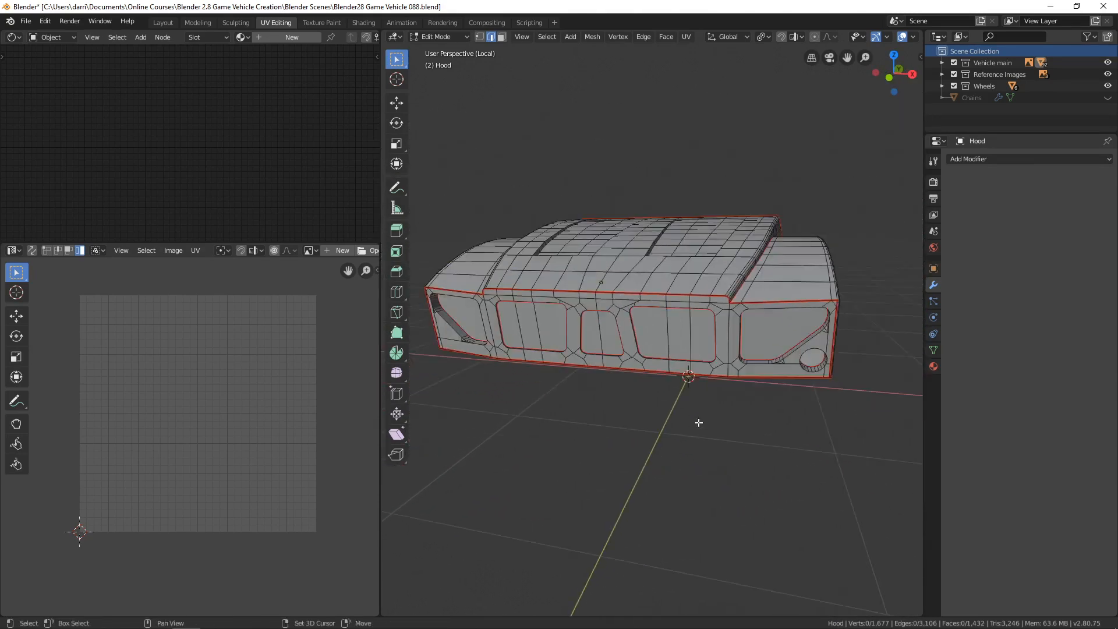
Unwrap the whole hood using the new front panel seams and check the resulting UV islands.
middle_drag(699, 422, 686, 478)
key(a)
key(u)
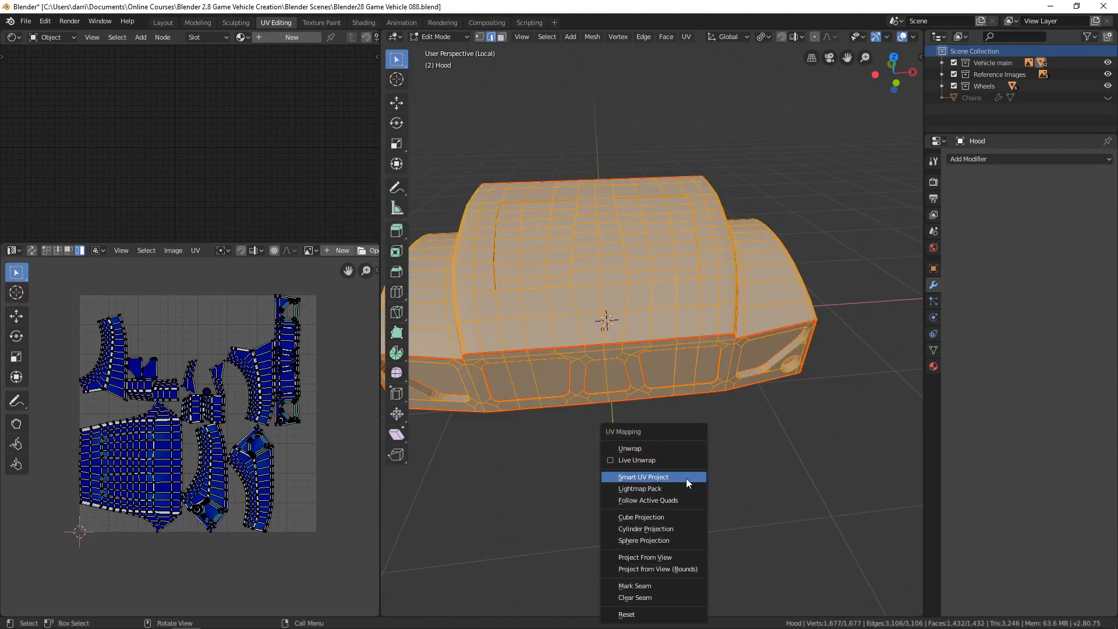
click(637, 449)
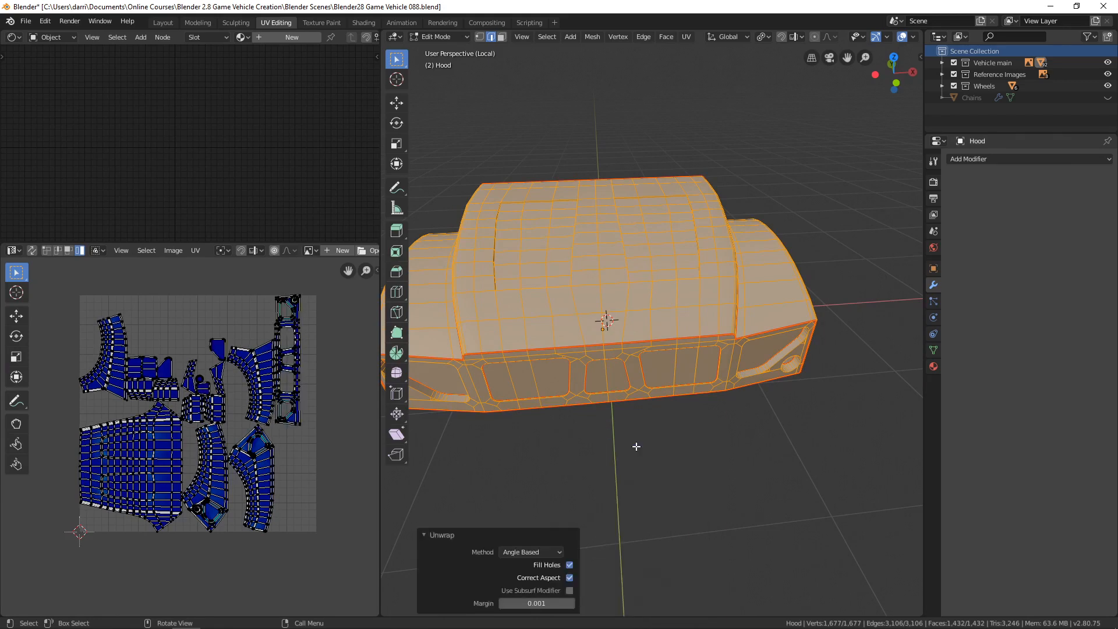
scroll(299, 429, up, 2)
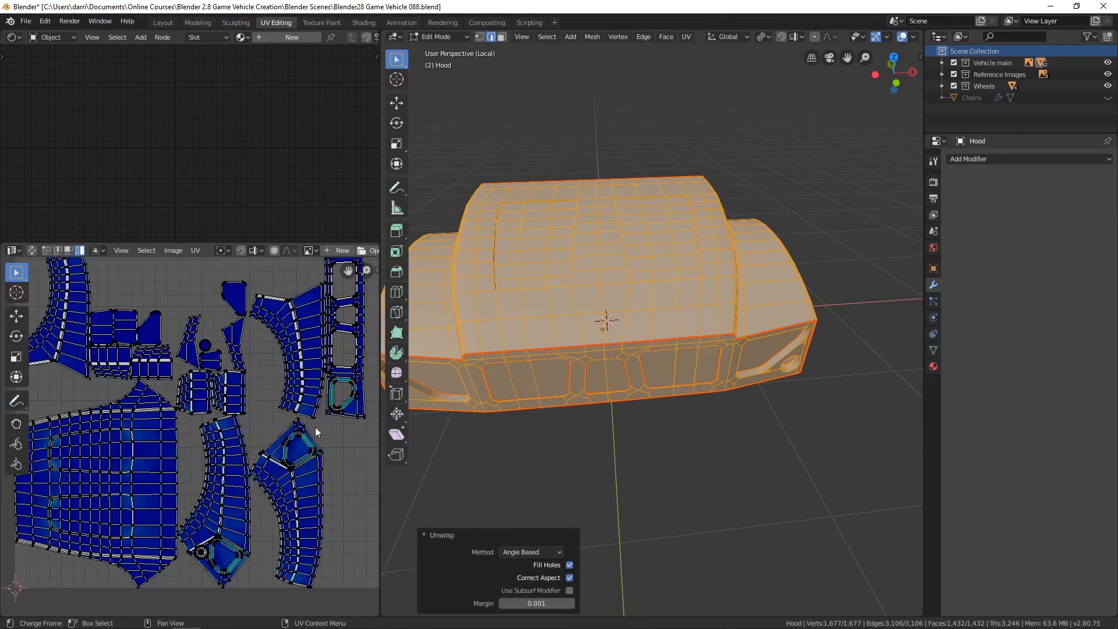
Deselect the mesh and assign the existing "uv test pattern" material to the hood.
middle_drag(667, 407, 684, 411)
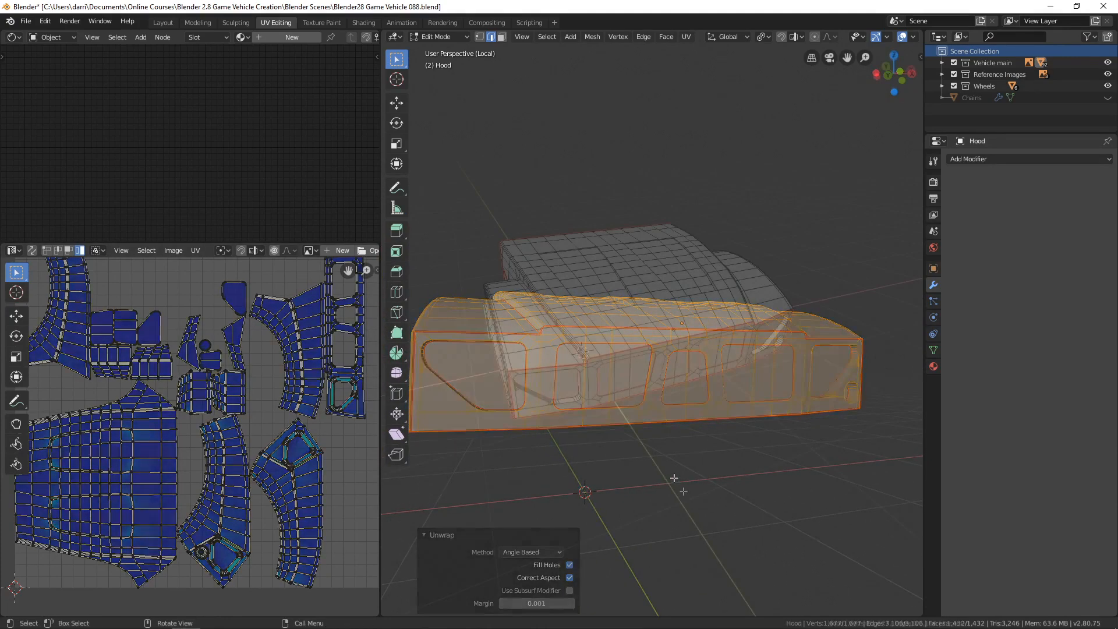
click(242, 37)
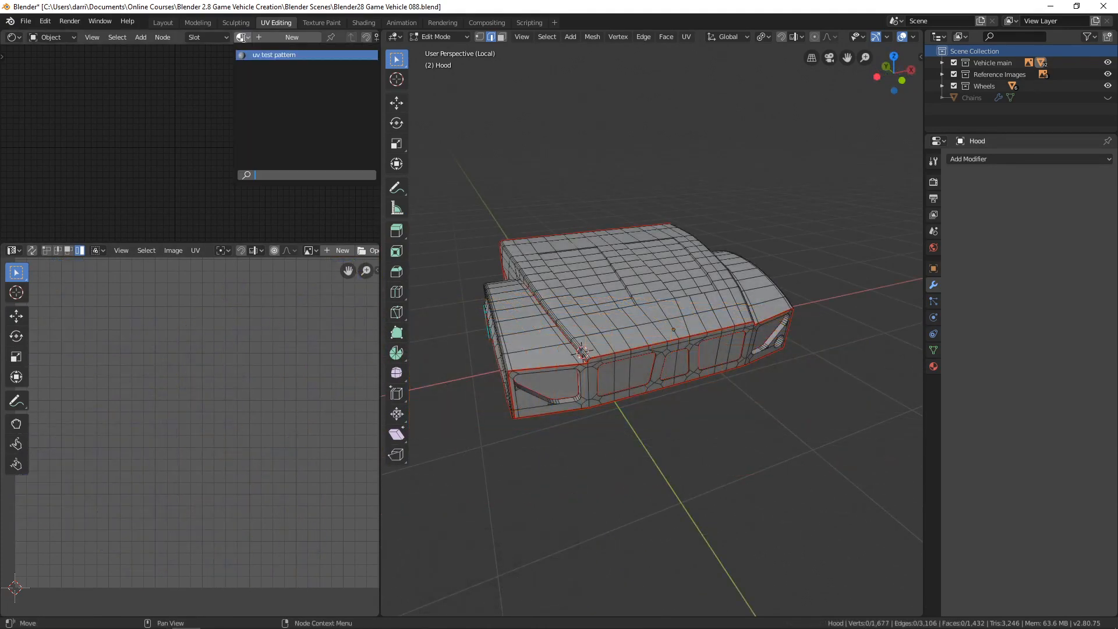
click(272, 56)
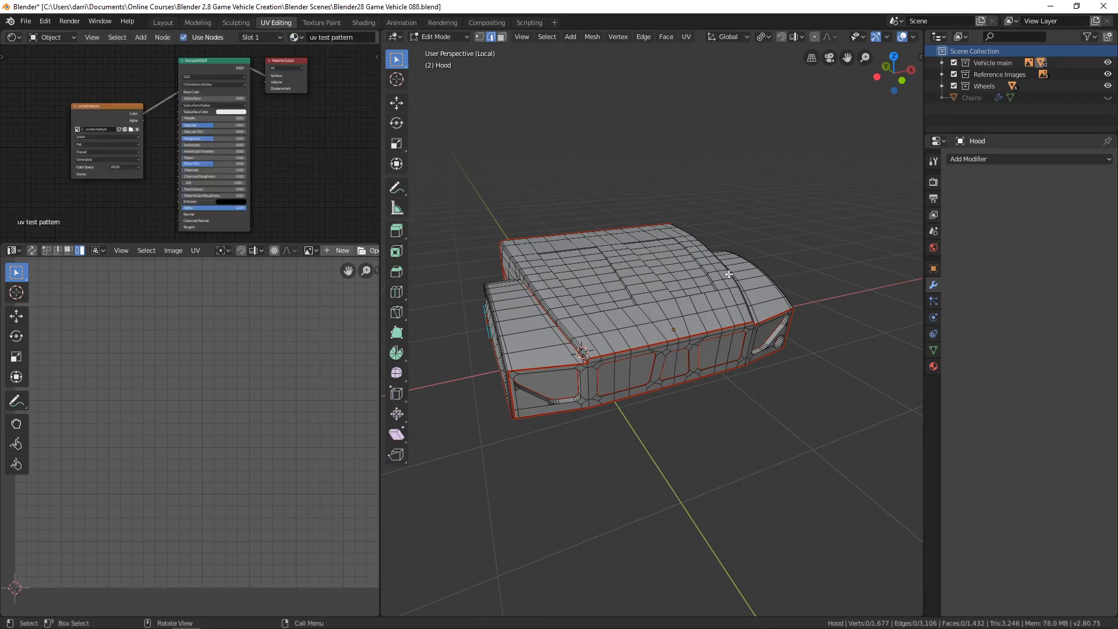
Show the hood in material preview shading, return to Object Mode and leave local view to show the whole vehicle.
scroll(868, 38, down, 4)
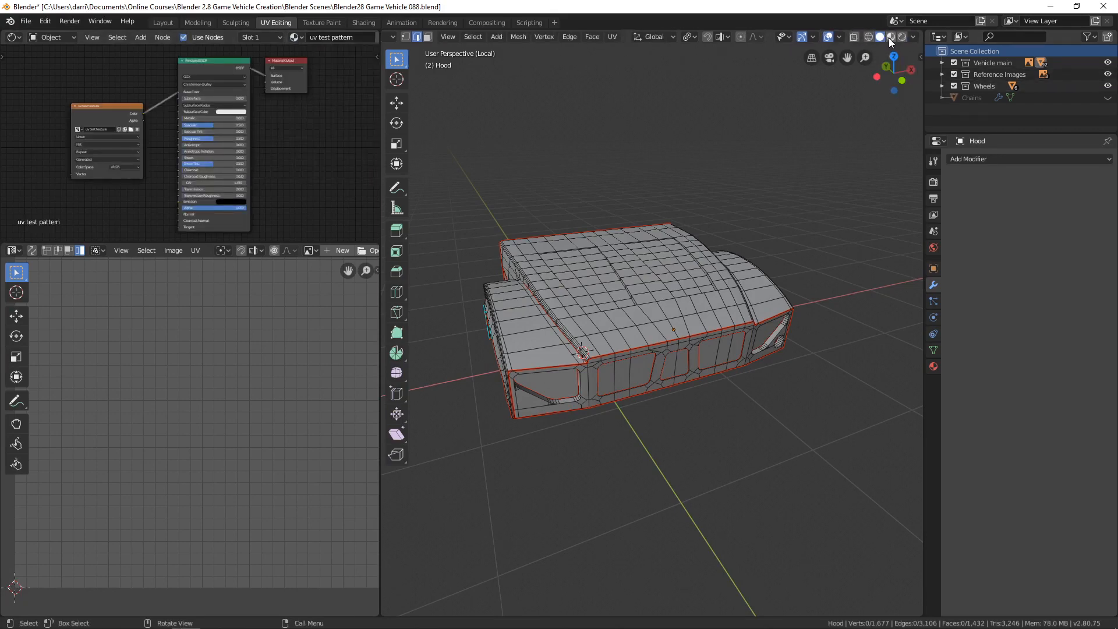
click(891, 37)
key(Tab)
middle_drag(670, 366, 733, 417)
key(KP_Divide)
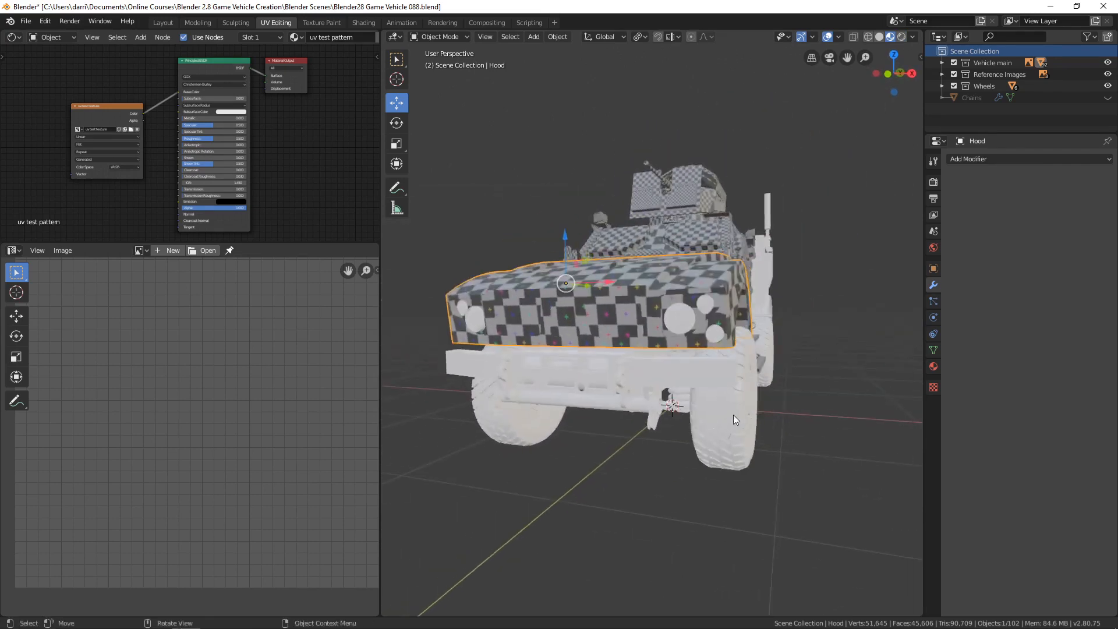